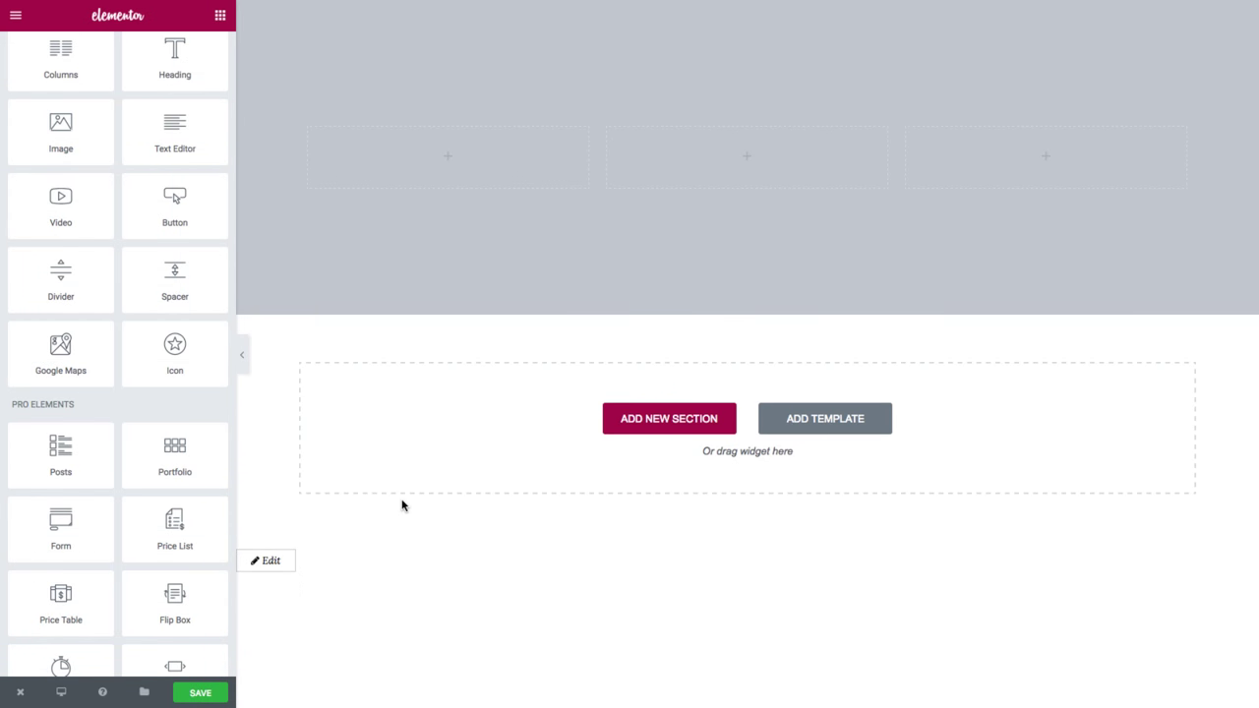
- Find the Flip Box widget and place it in the middle column of the three-column section
scroll(160, 399, up, 2)
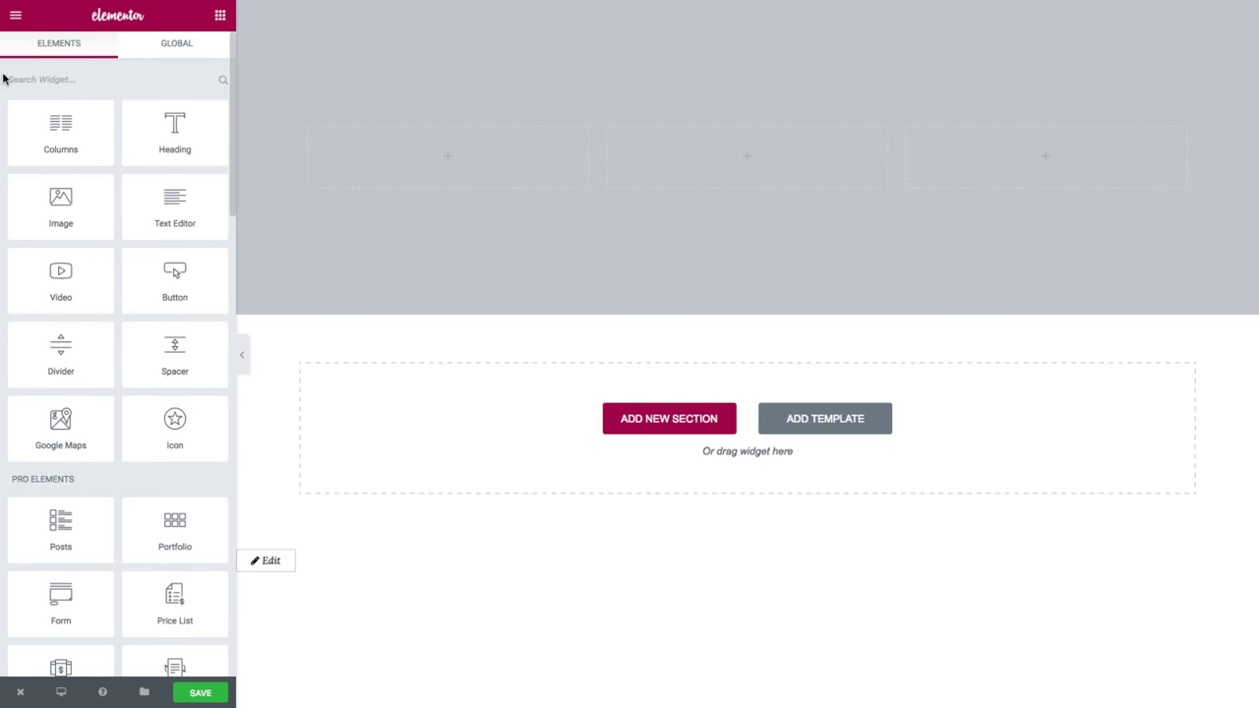
click(42, 77)
text(flip)
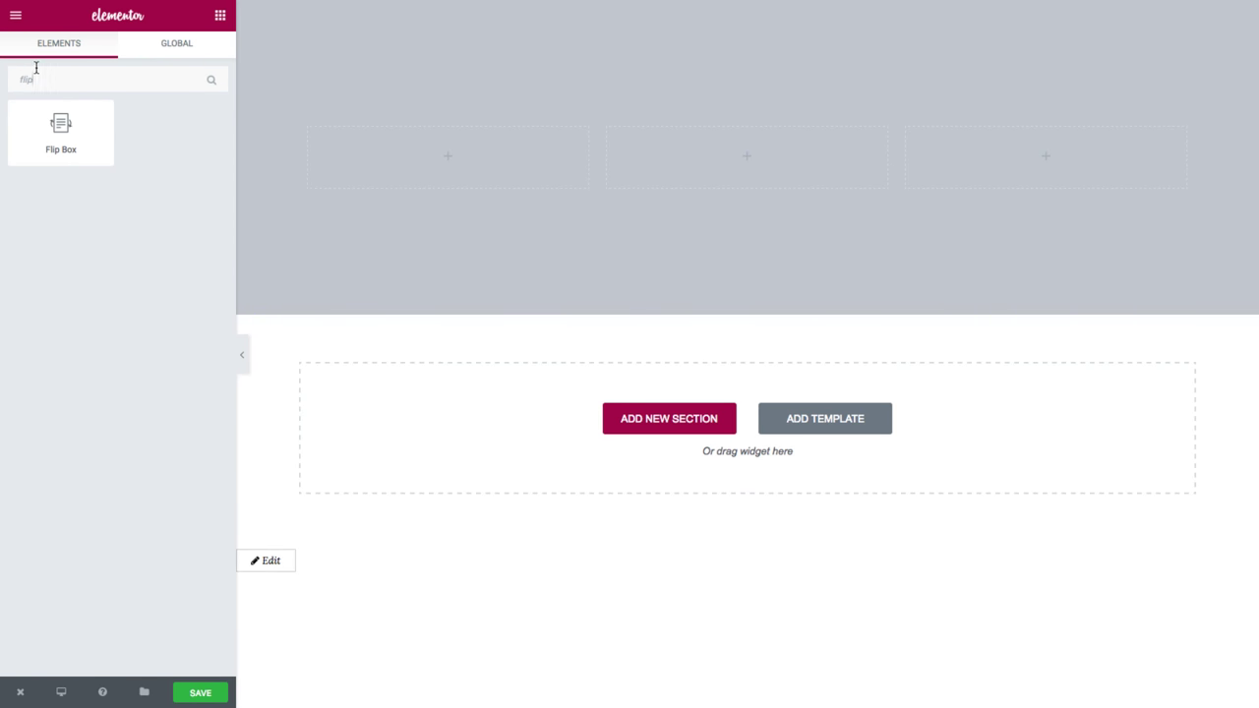
drag(63, 135, 737, 154)
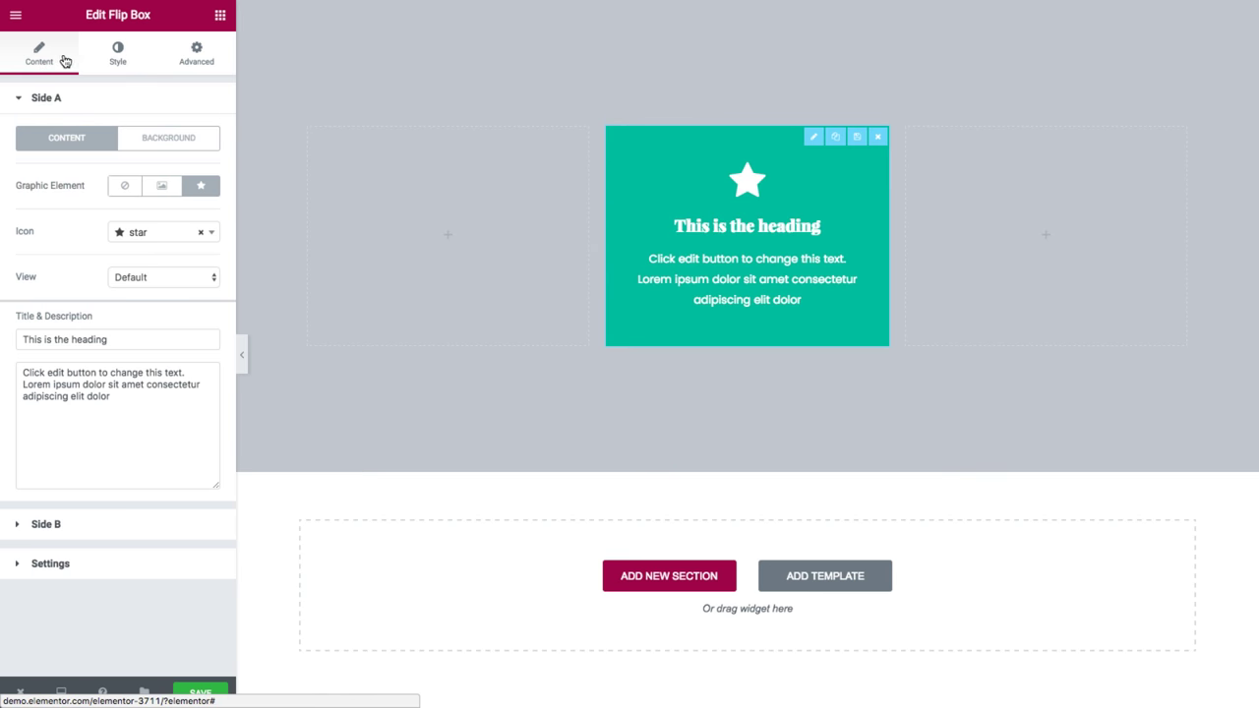
click(123, 61)
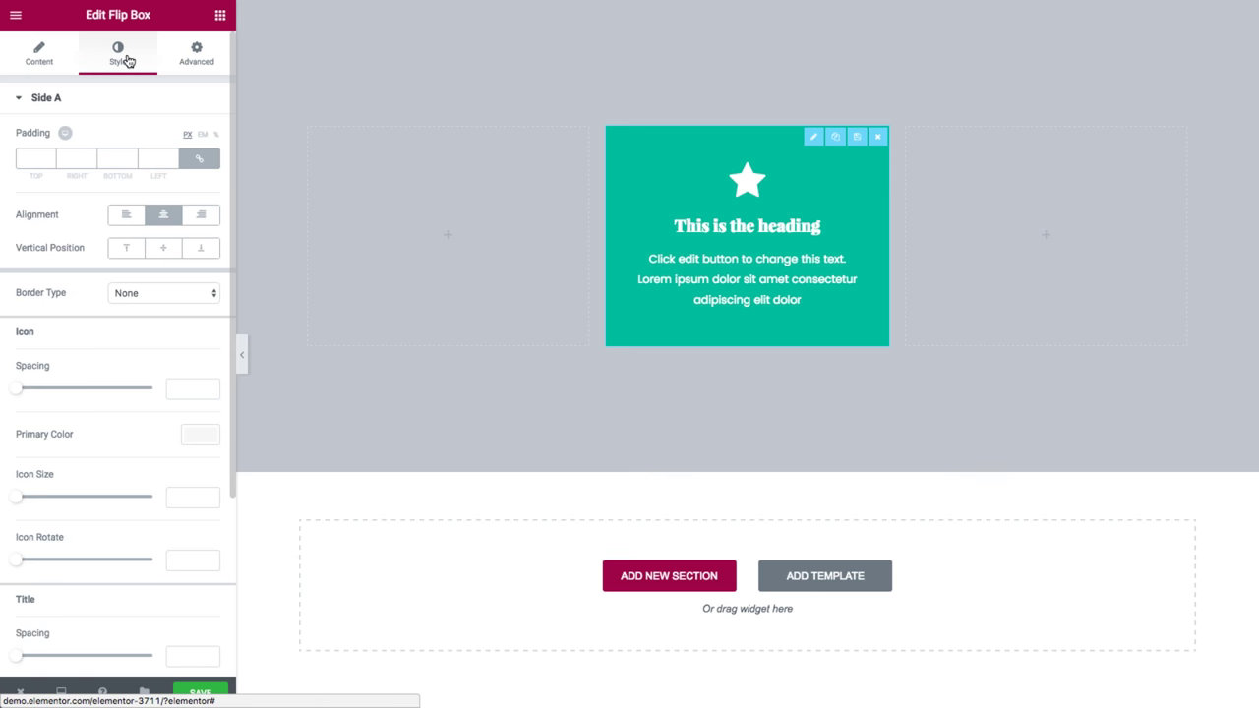
click(39, 59)
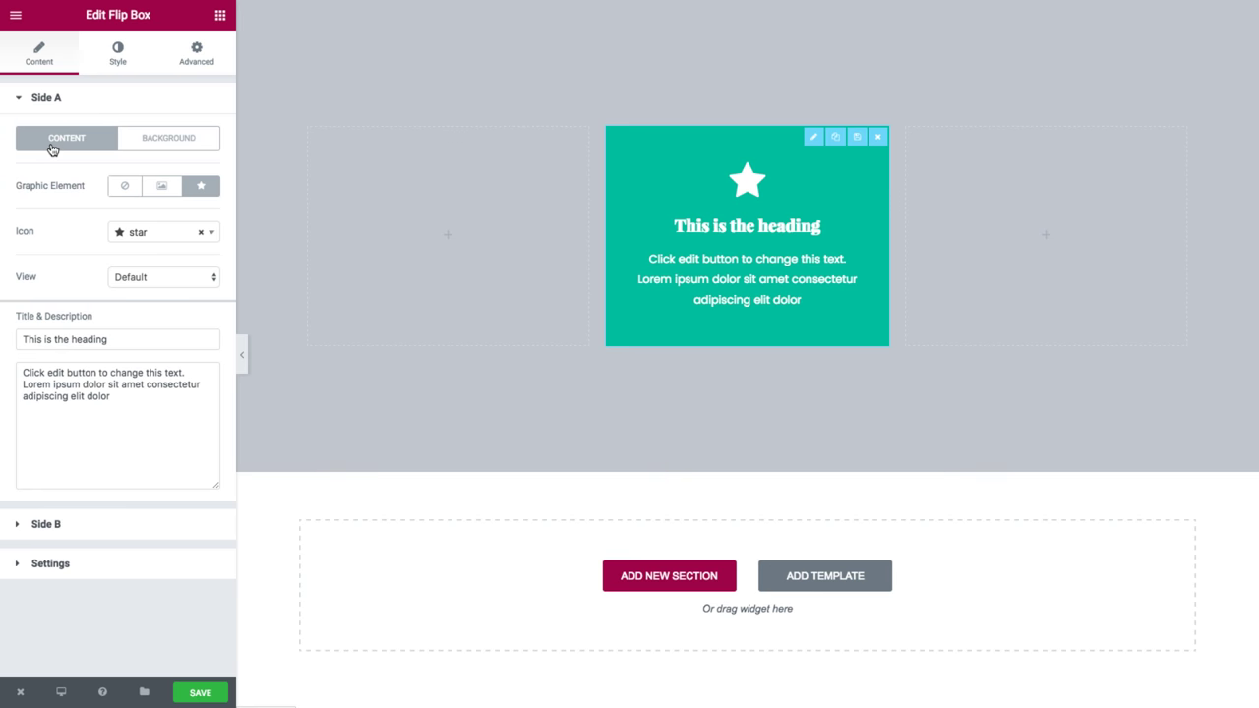
click(163, 149)
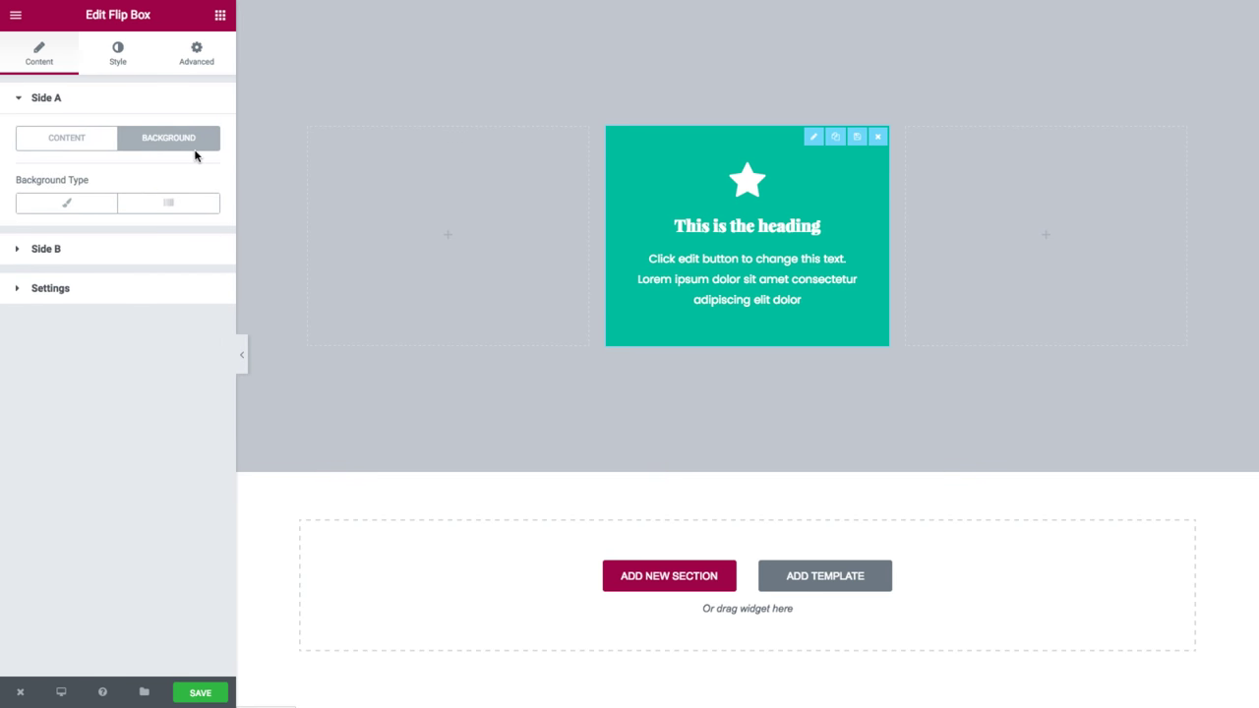
click(82, 147)
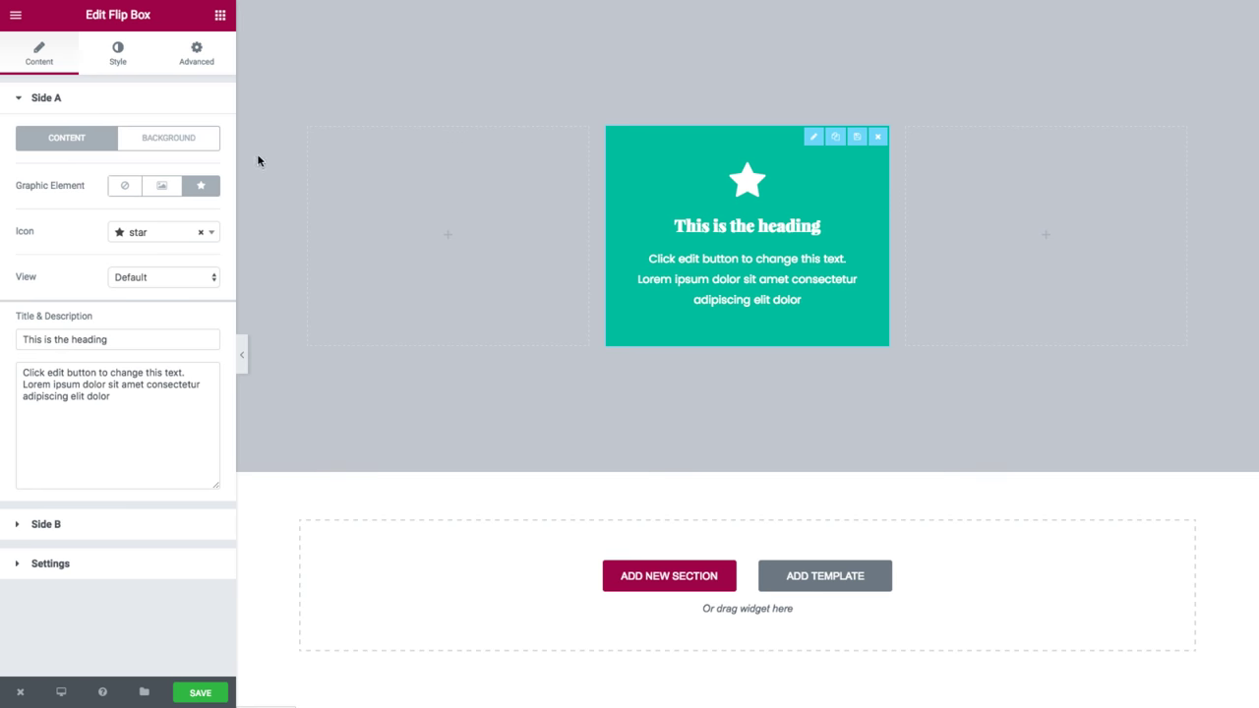
- Set Side A's graphic element to the image 3k5camxjxl4-nx-vision.jpg from the media library
click(127, 189)
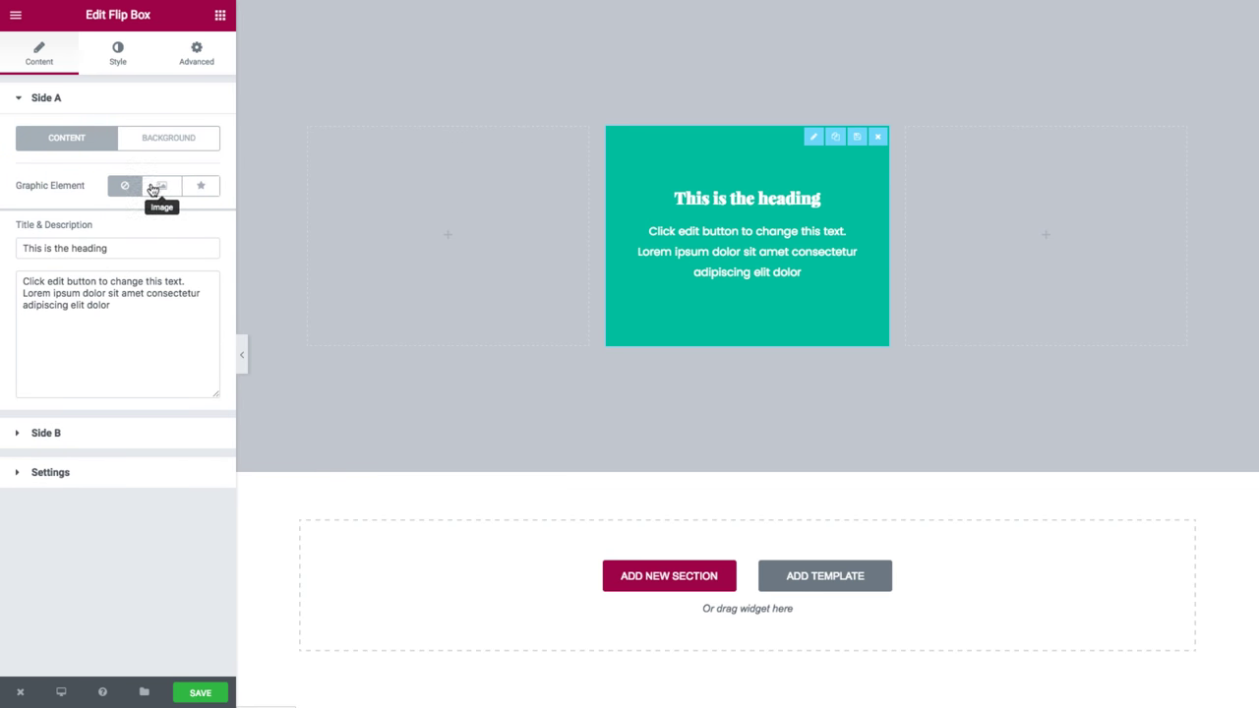
click(155, 190)
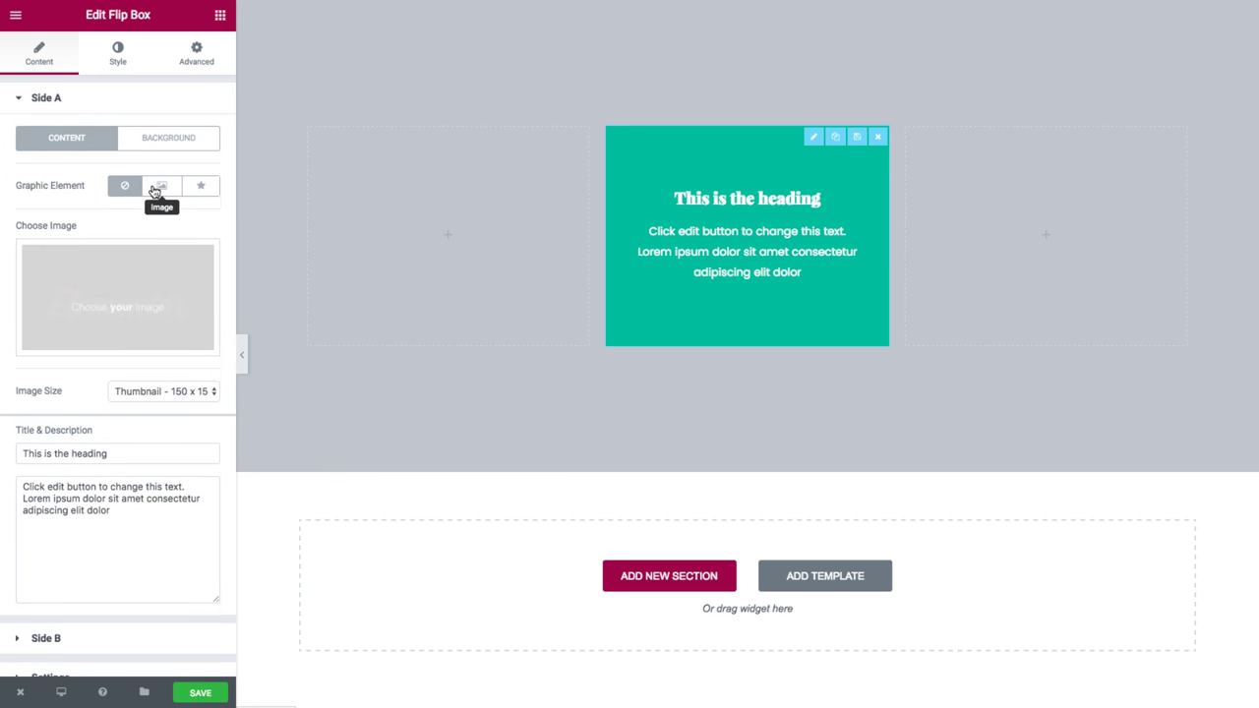
click(132, 300)
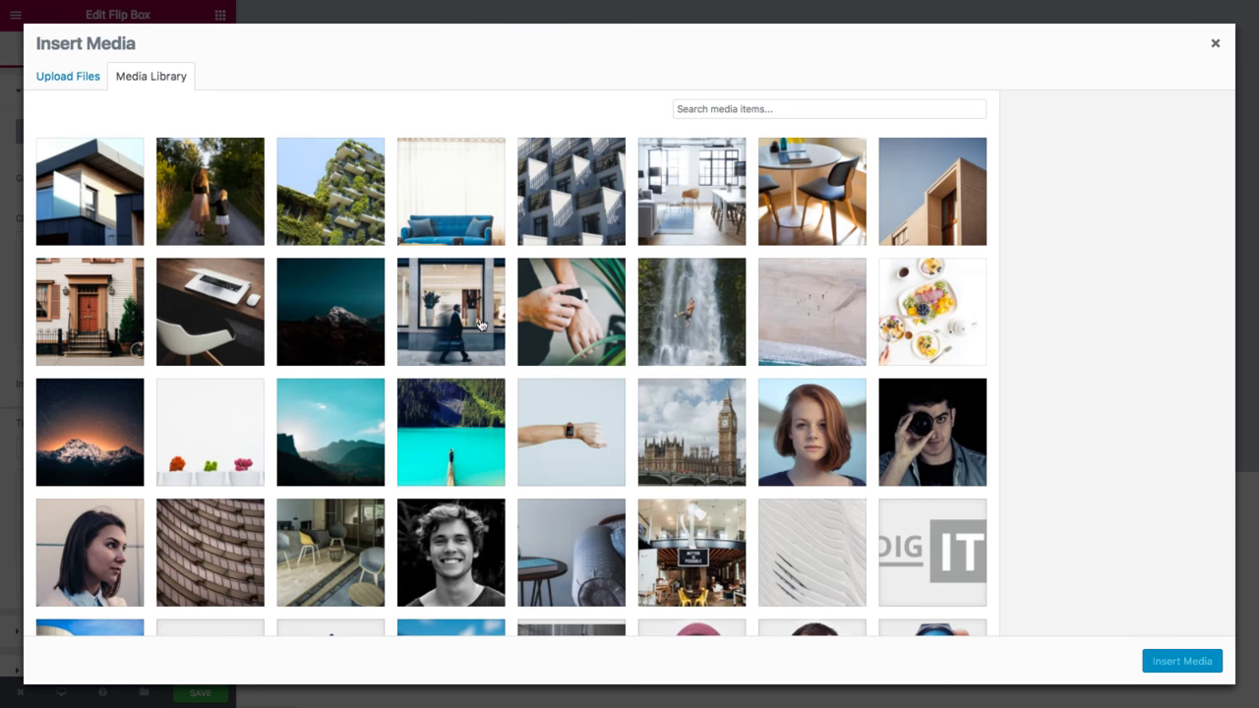
click(443, 317)
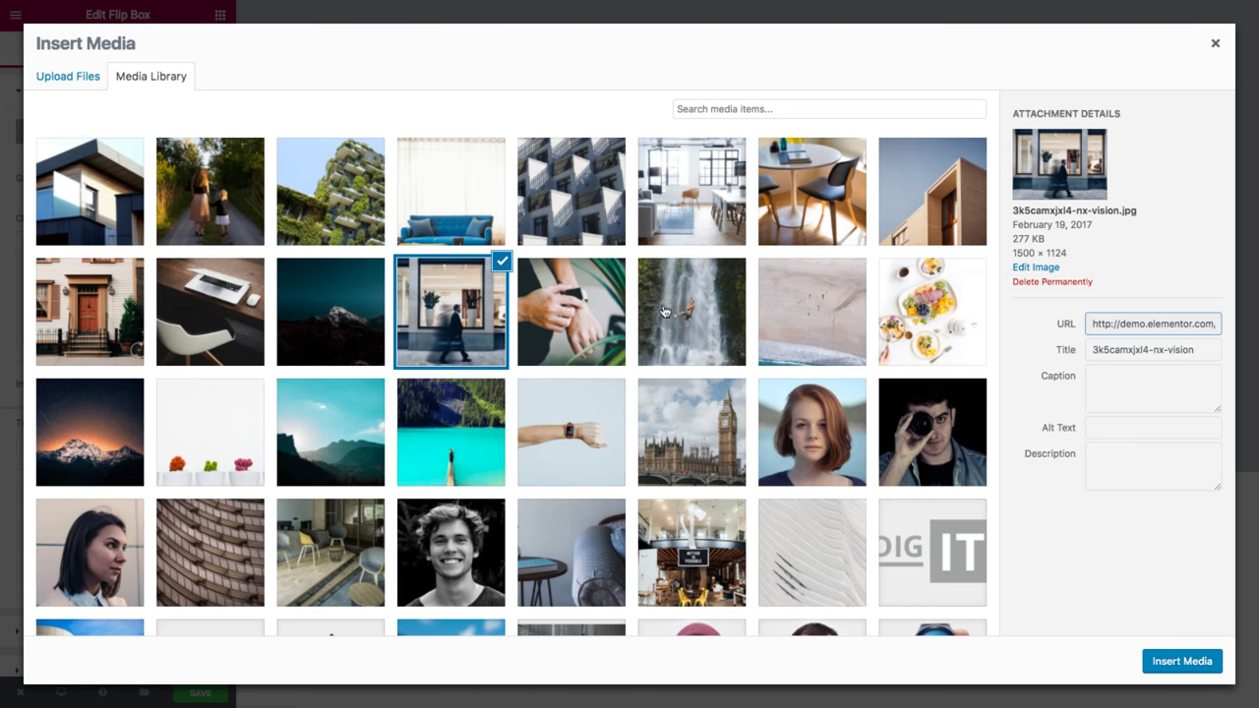
click(1183, 663)
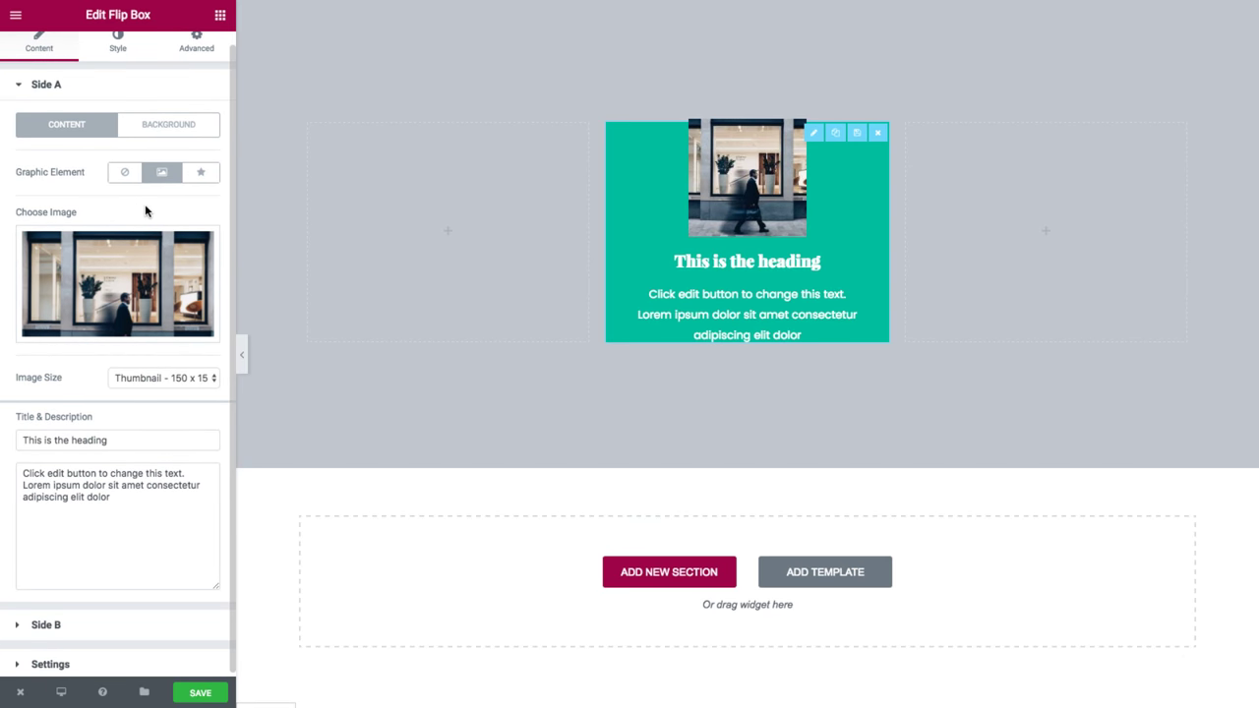
- Switch Side A's graphic element to an icon and choose address-card-o
scroll(207, 181, up, 1)
click(204, 183)
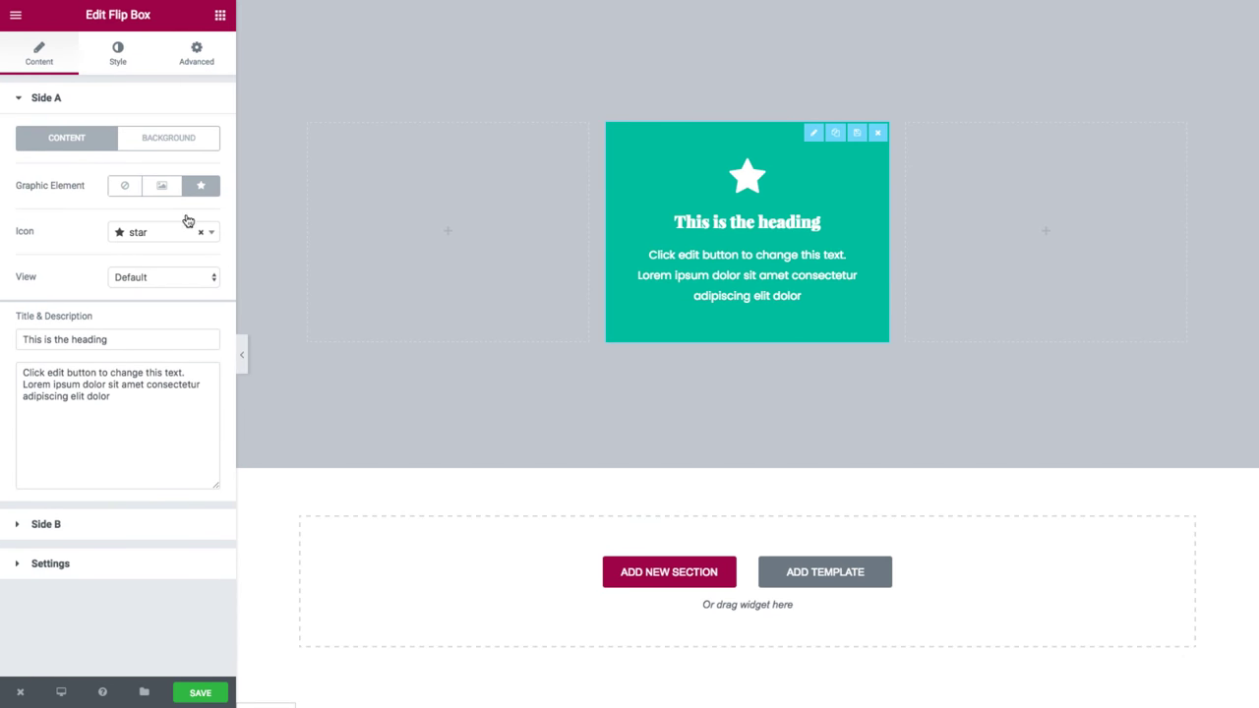
click(175, 233)
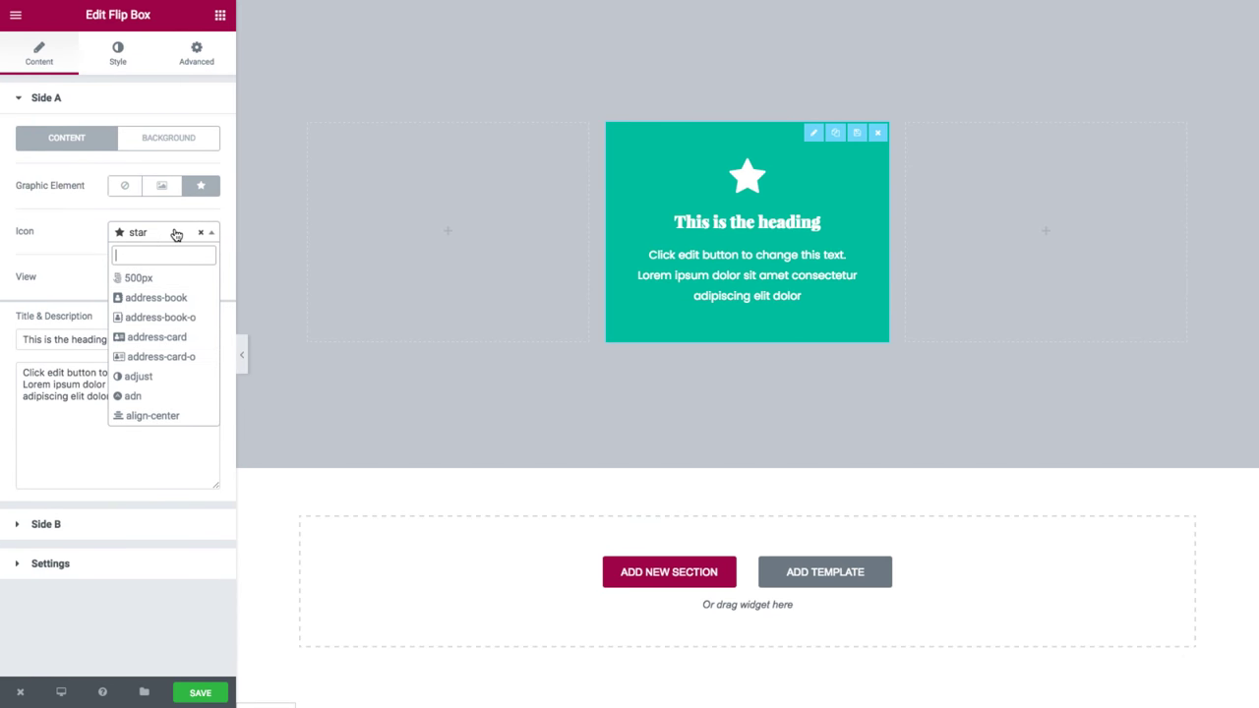
click(163, 360)
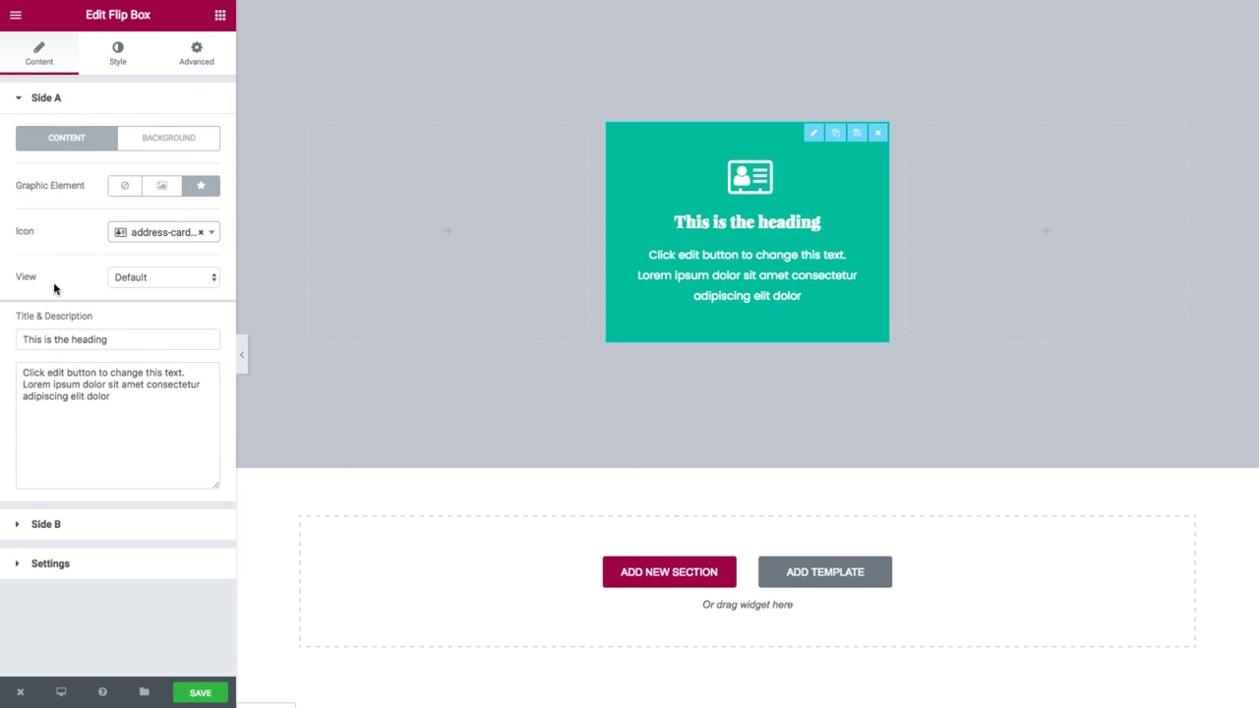
- Try the Stacked view for the Side A icon and settle on the Framed view
click(177, 285)
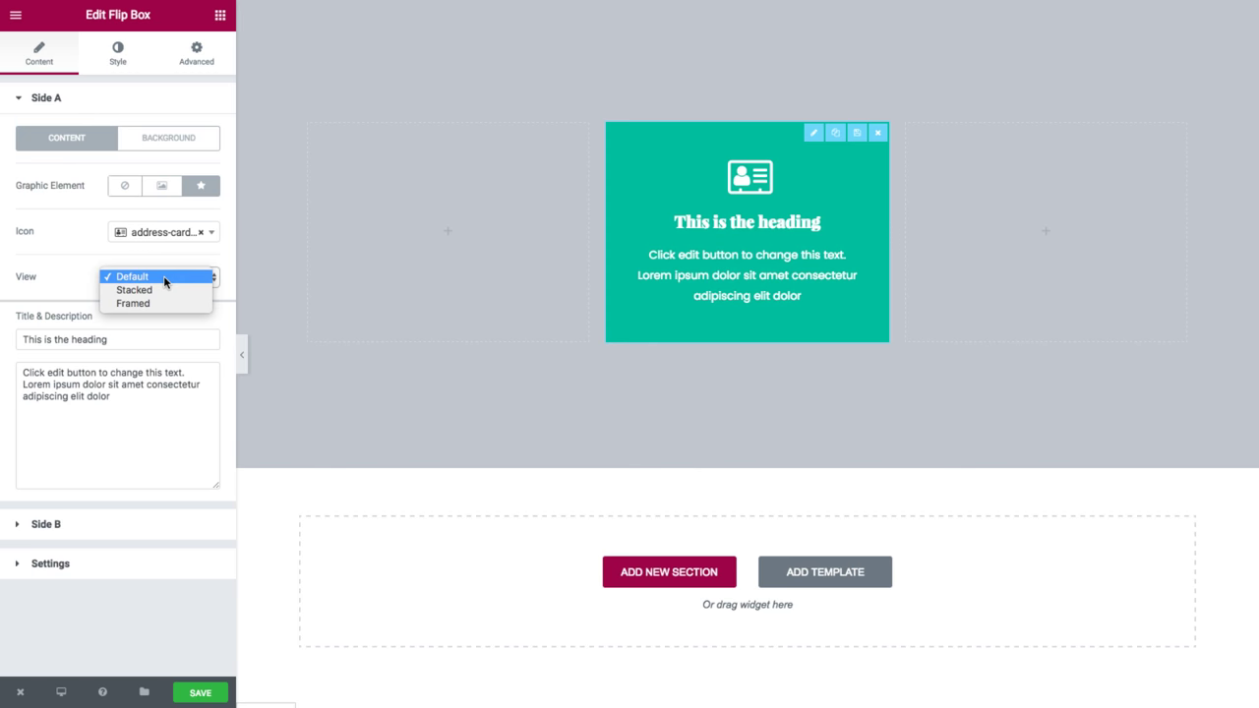
click(155, 290)
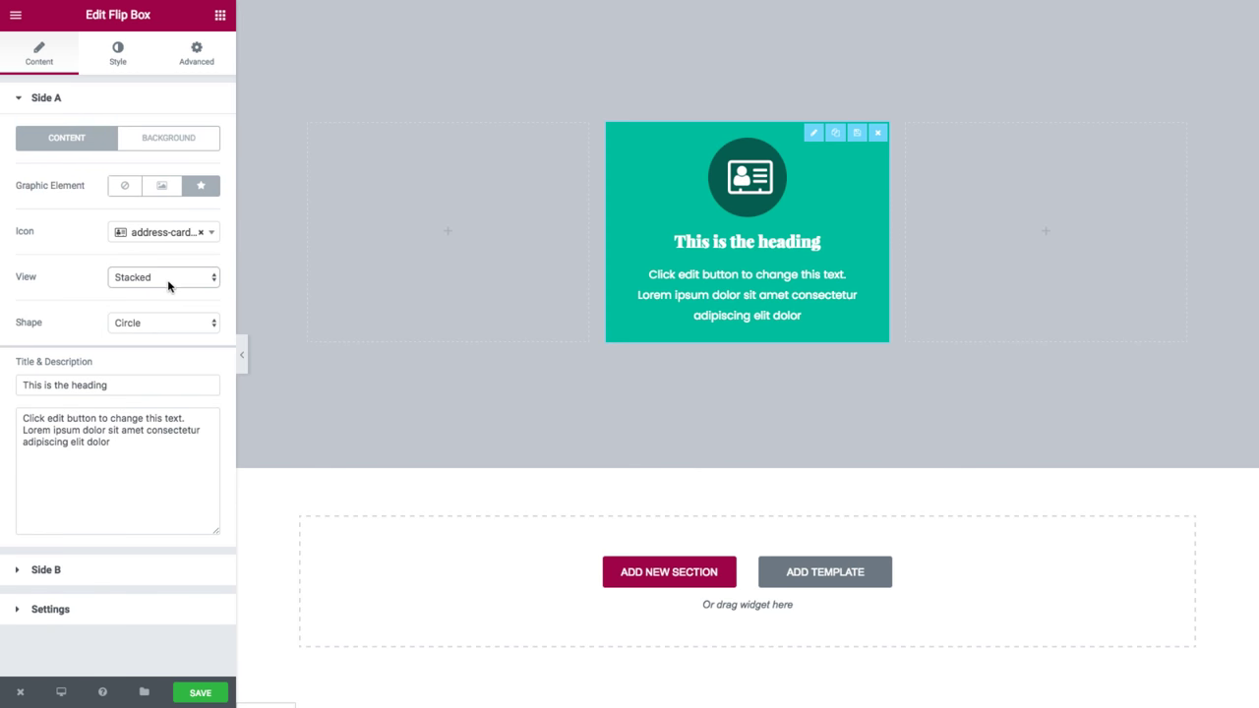
click(168, 284)
click(165, 294)
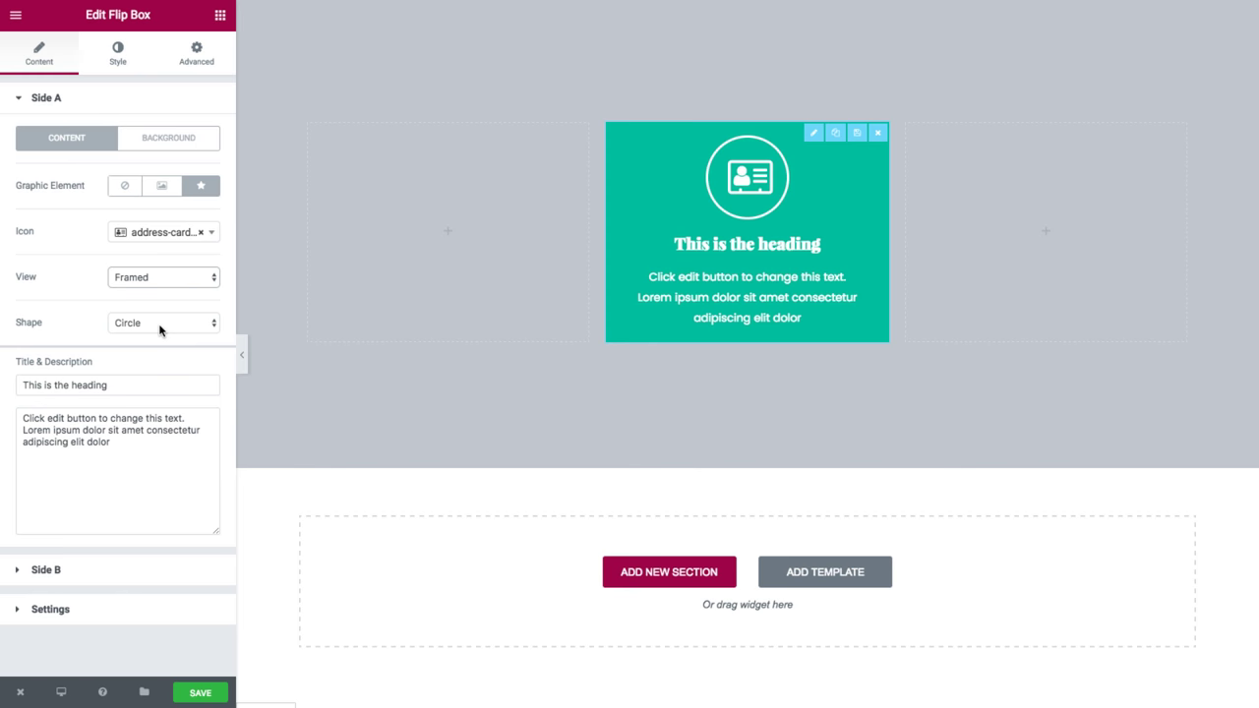
- Try the Square shape for the icon's frame and return it to Circle
click(157, 324)
key(Escape)
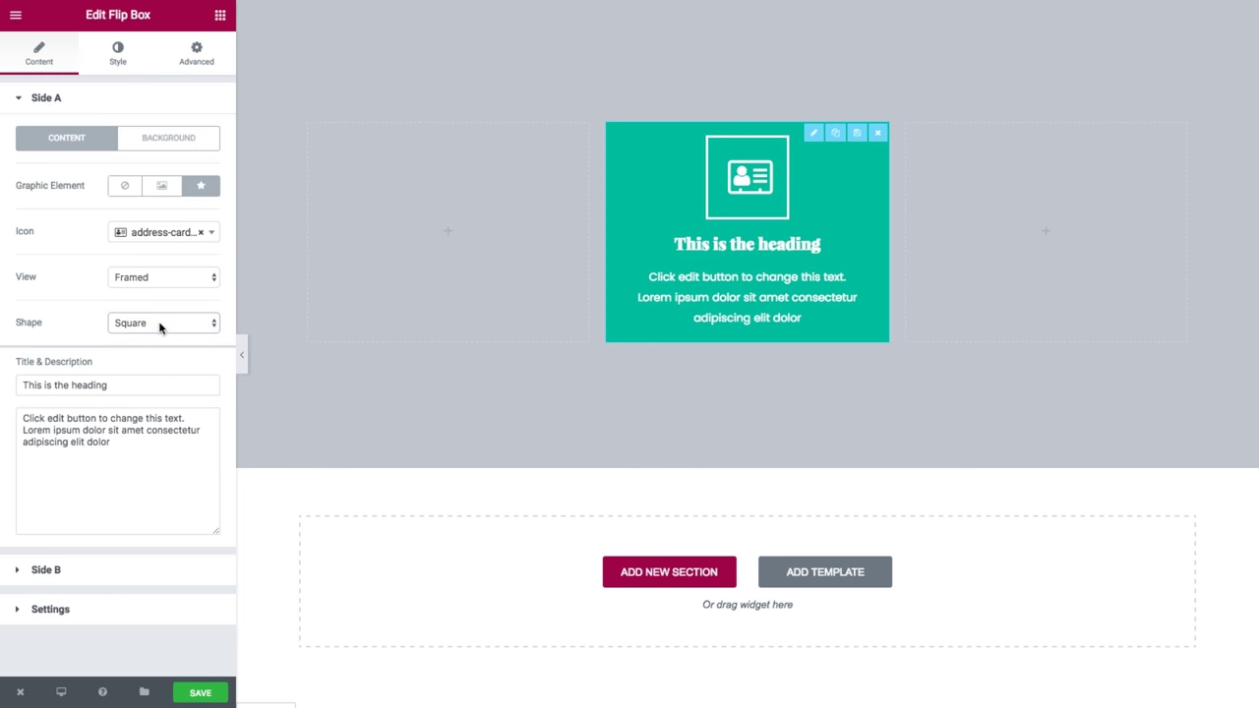
click(159, 325)
click(155, 310)
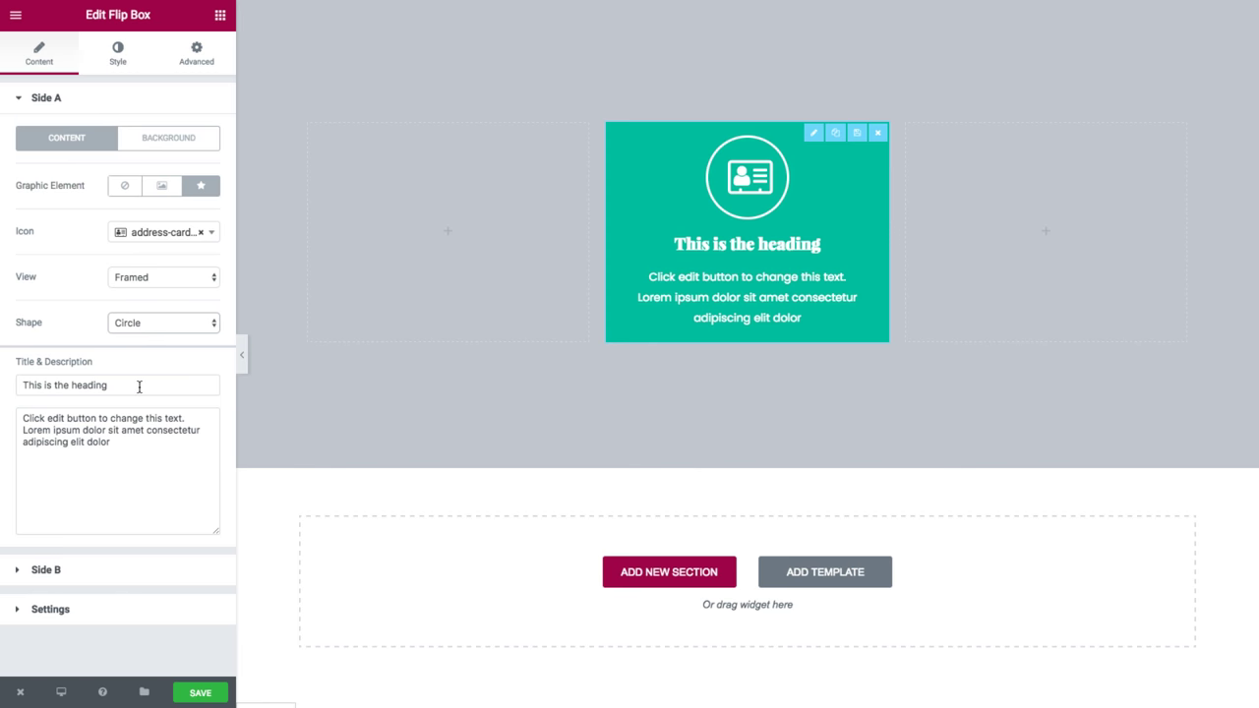
- Replace Side A's title with "Flip Box", keeping the placeholder description text
drag(139, 387, 2, 386)
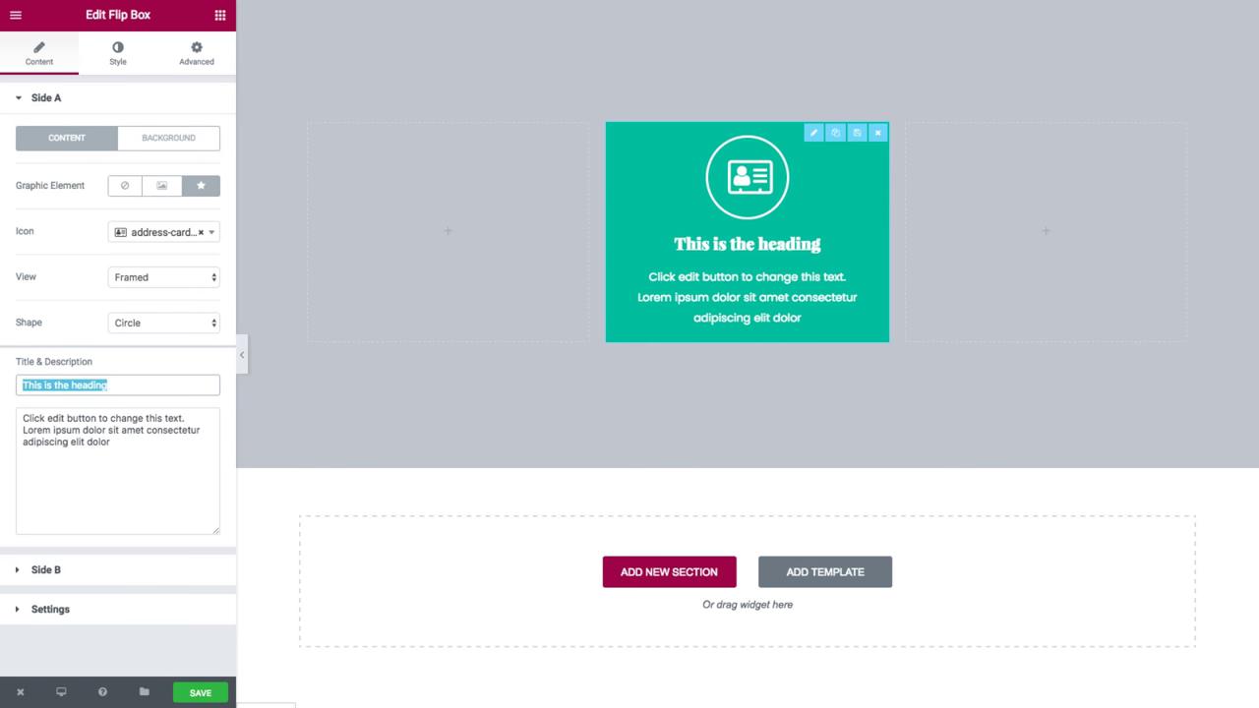
text(Flip Box)
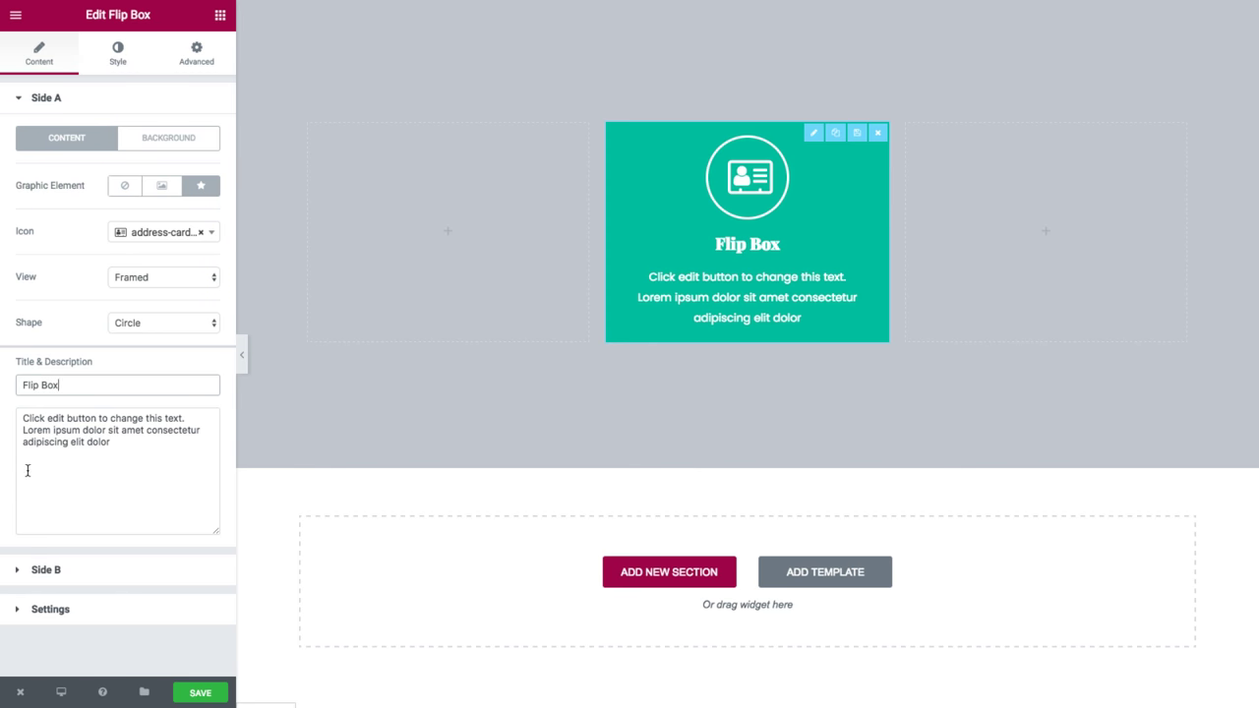
drag(111, 455, 1, 398)
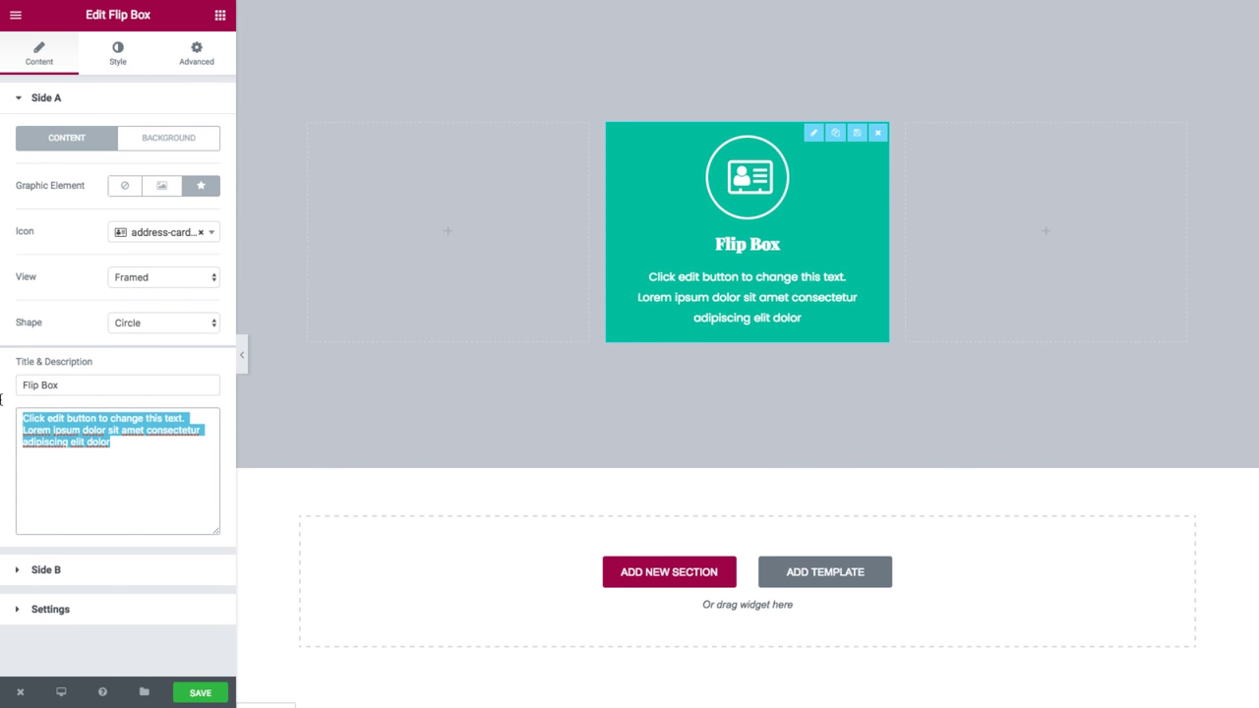
click(113, 442)
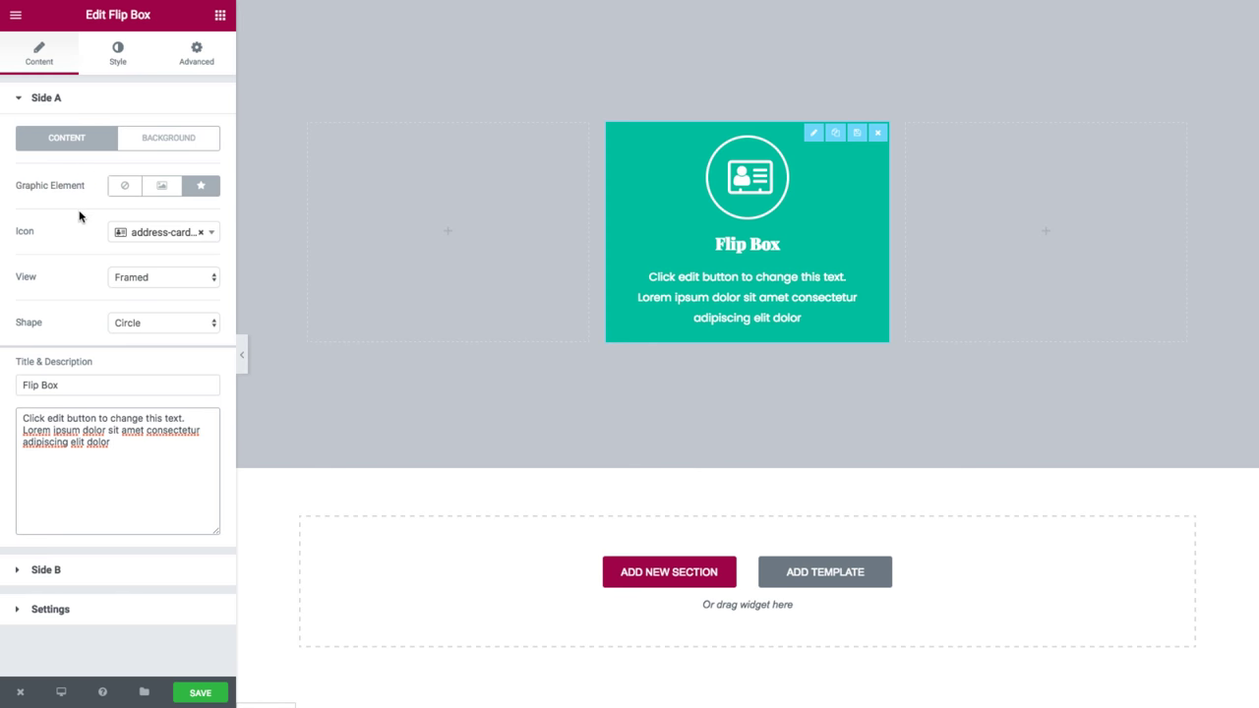
- Give Side A a classic background and set its color to teal #2aa4aa
click(168, 142)
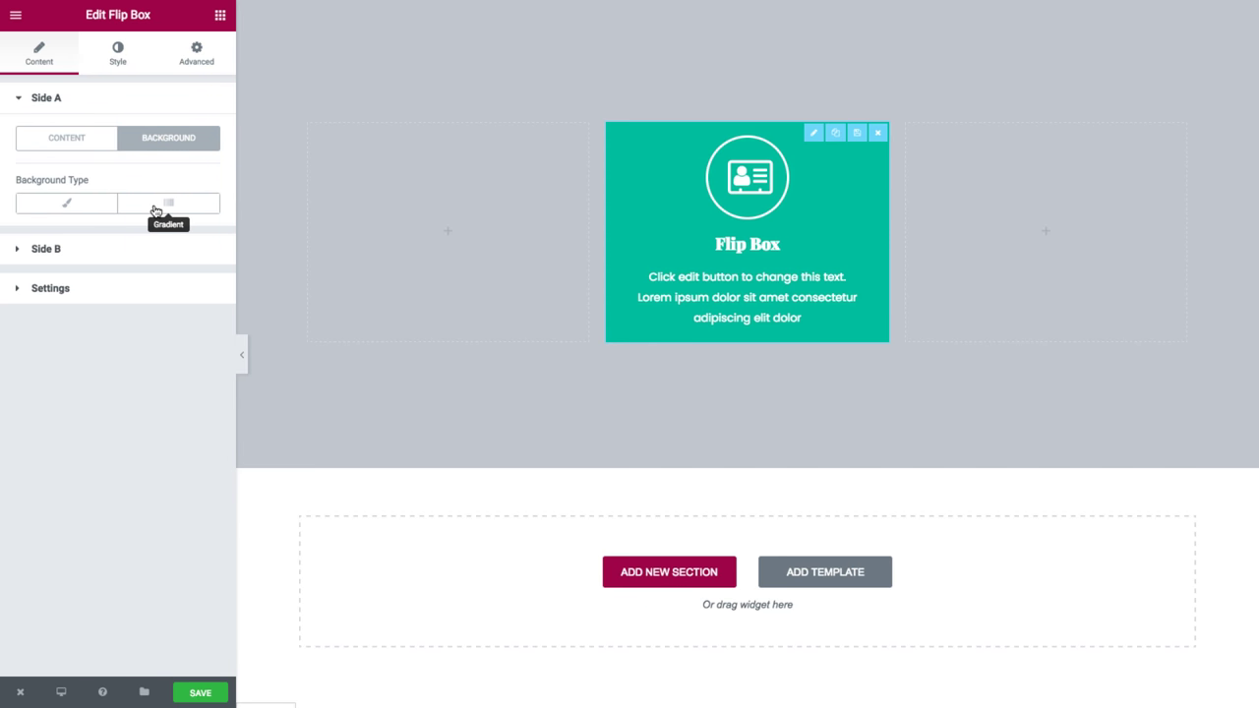
click(76, 203)
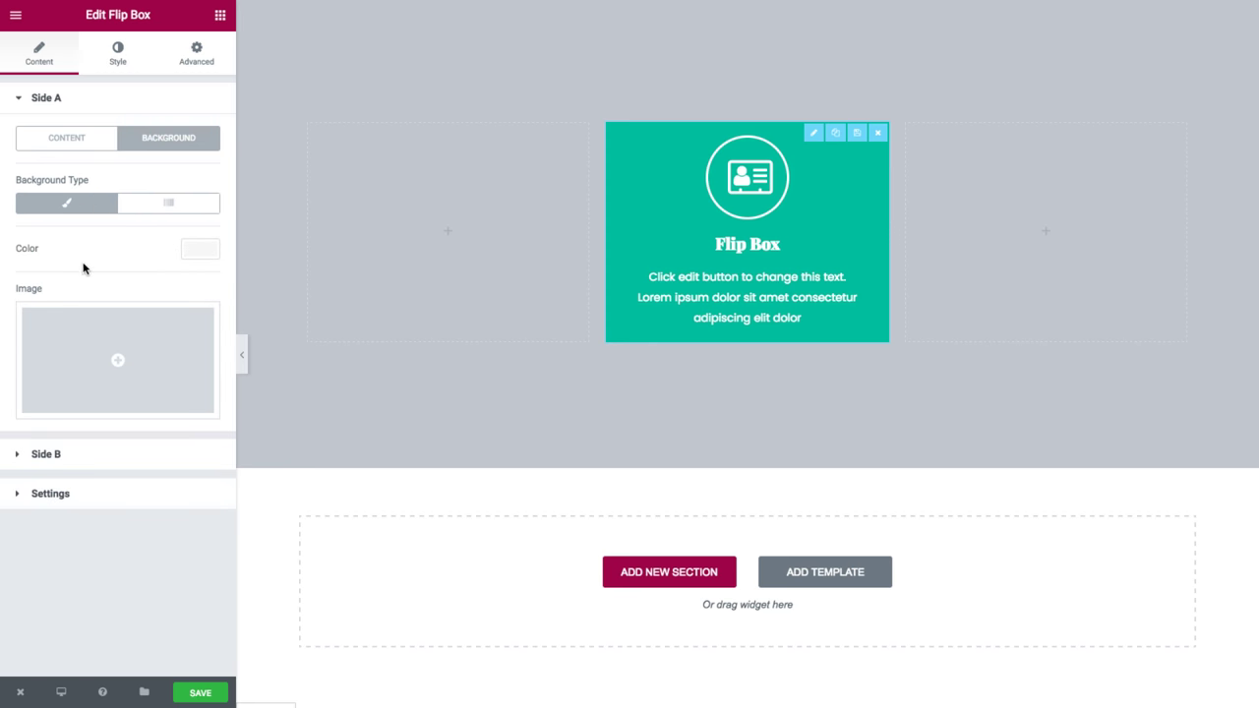
click(199, 251)
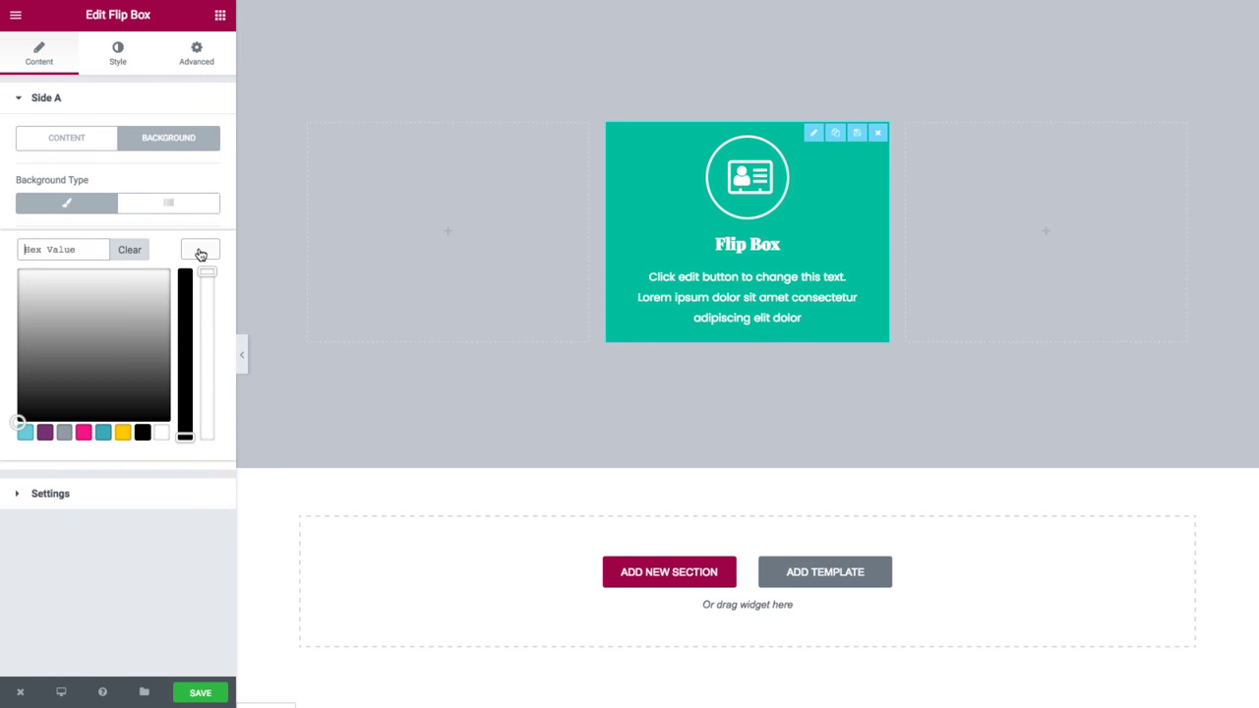
drag(121, 344, 102, 354)
click(65, 434)
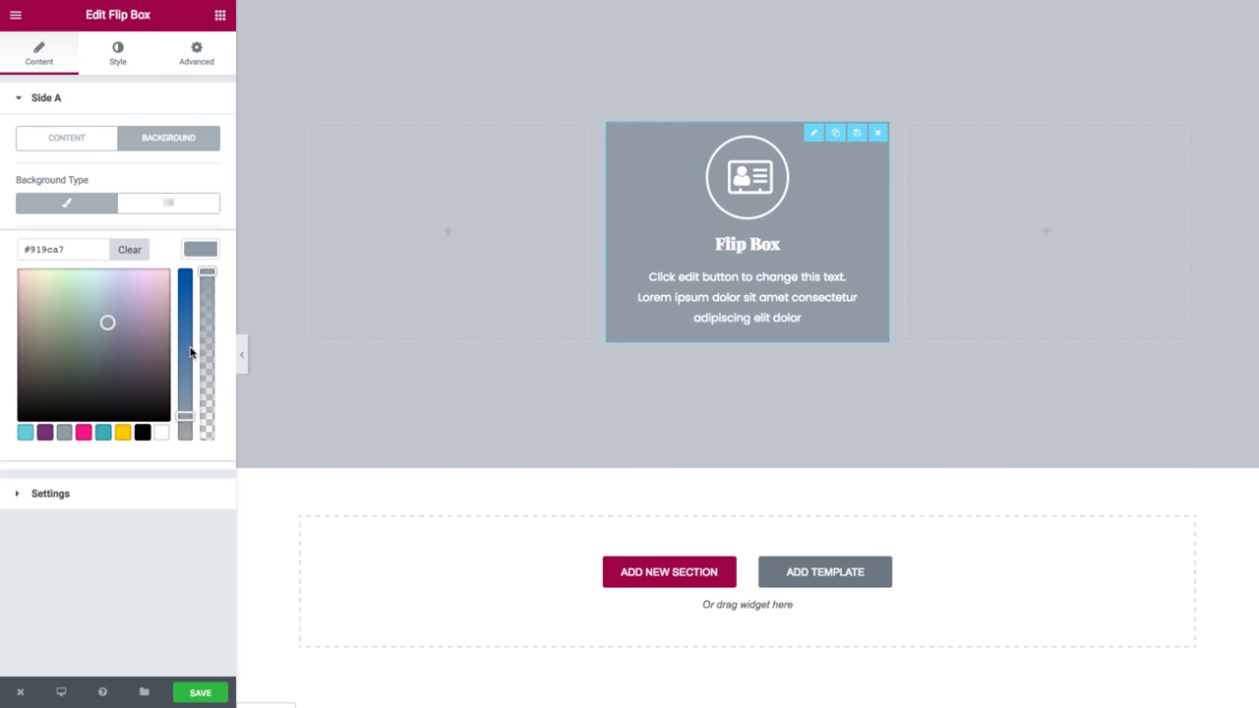
drag(191, 352, 189, 323)
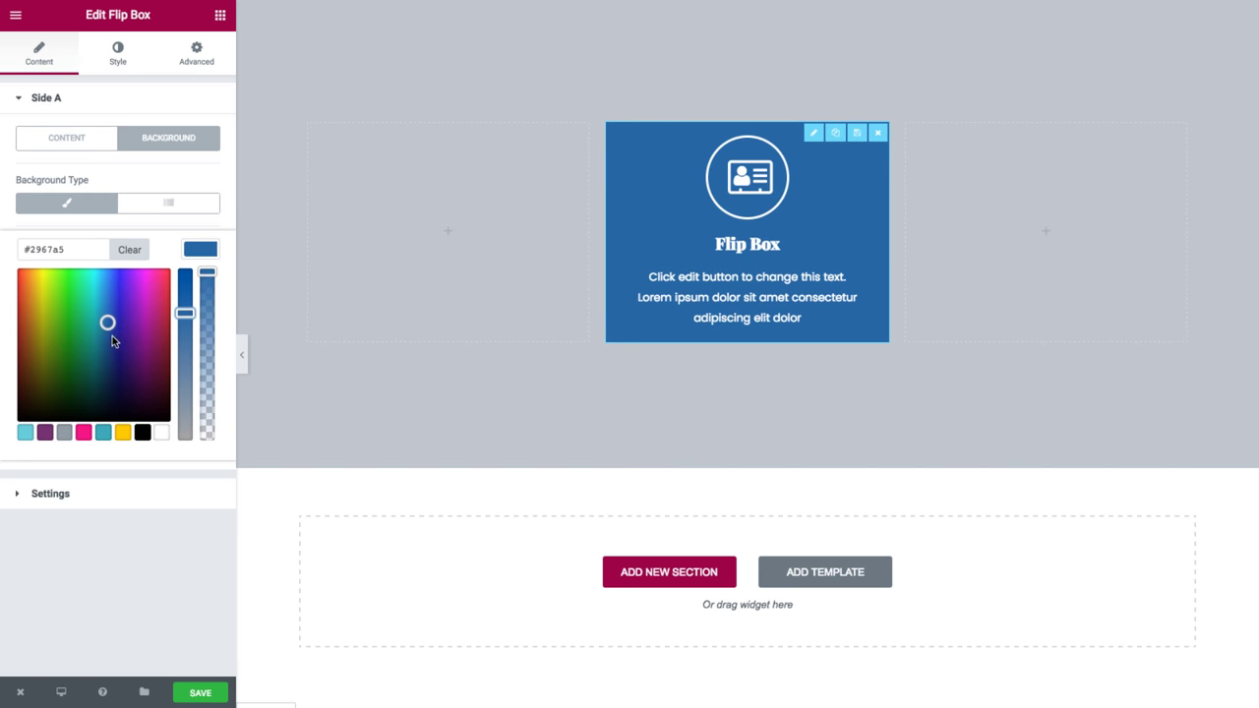
drag(112, 337, 96, 320)
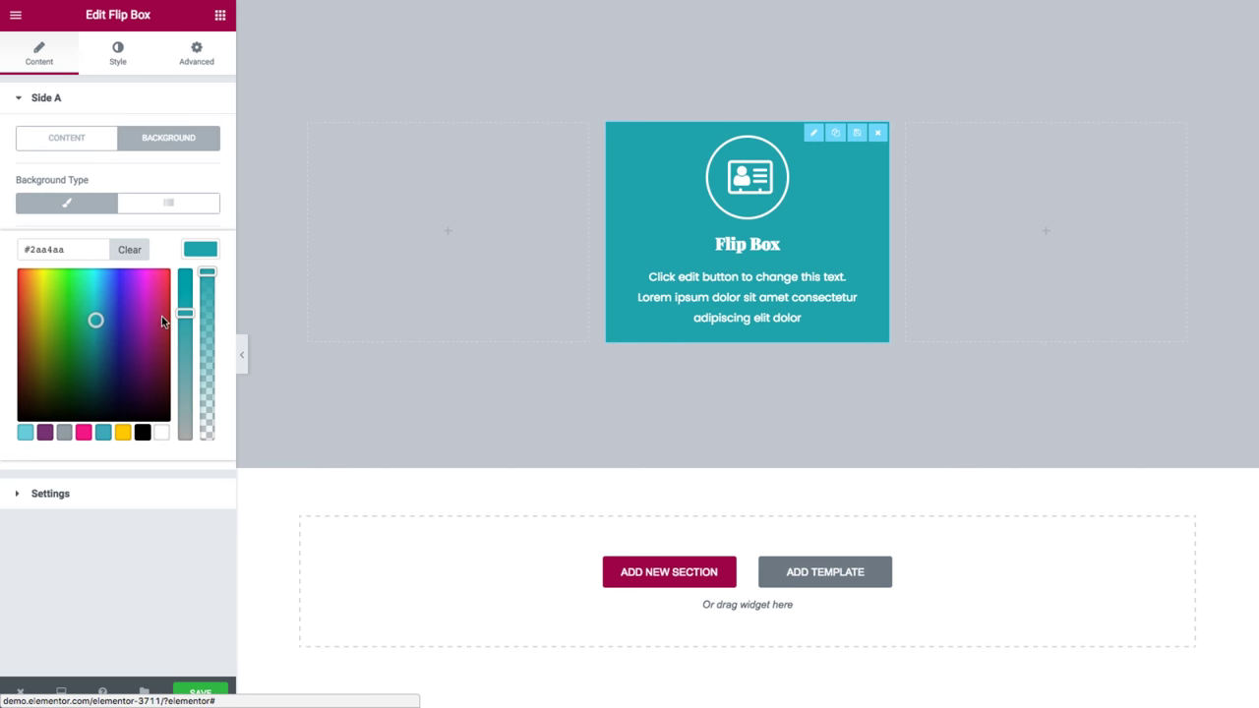
click(199, 249)
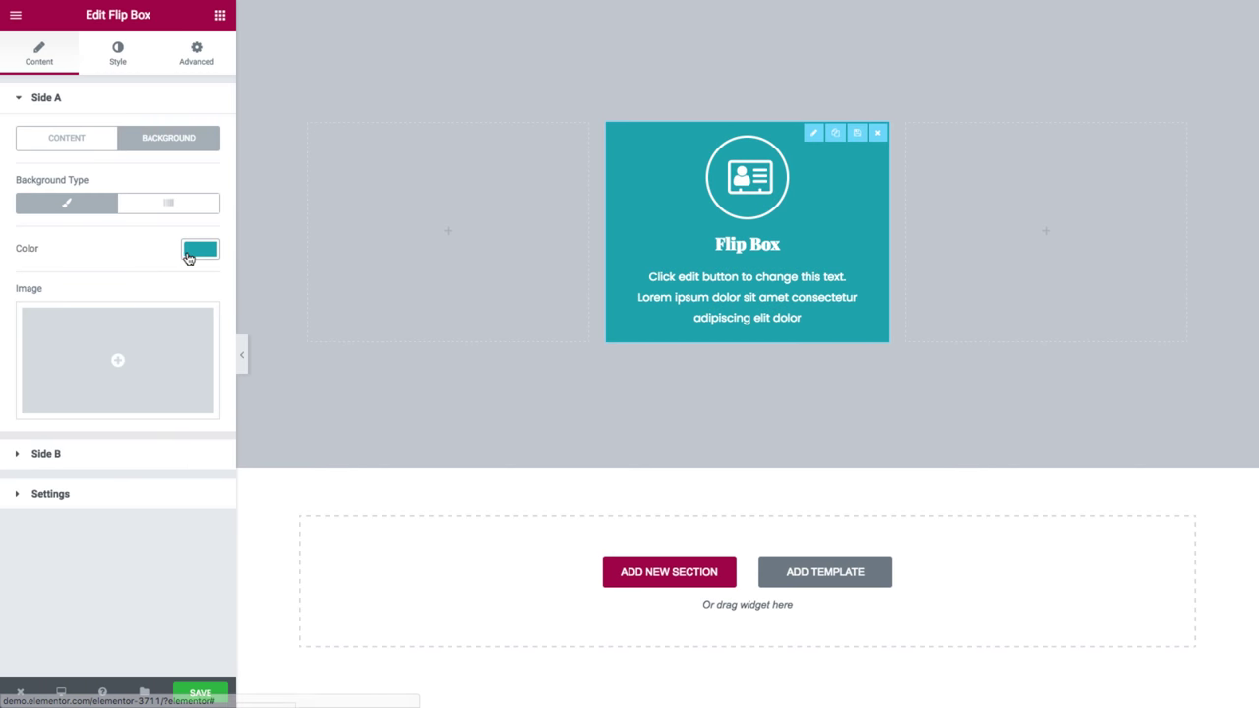
- Set Side A's background image to the dark mountain photo ejijrtczv-e-aaron-benson.jpg from the media library
click(120, 367)
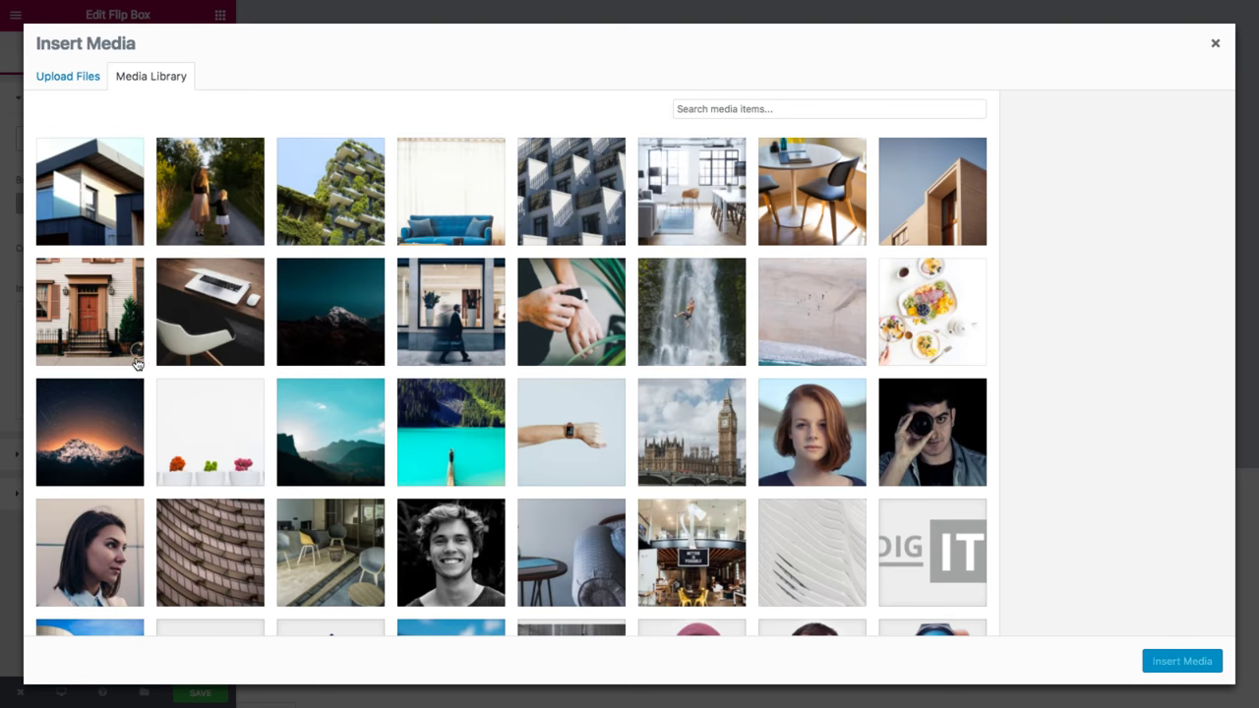
click(344, 312)
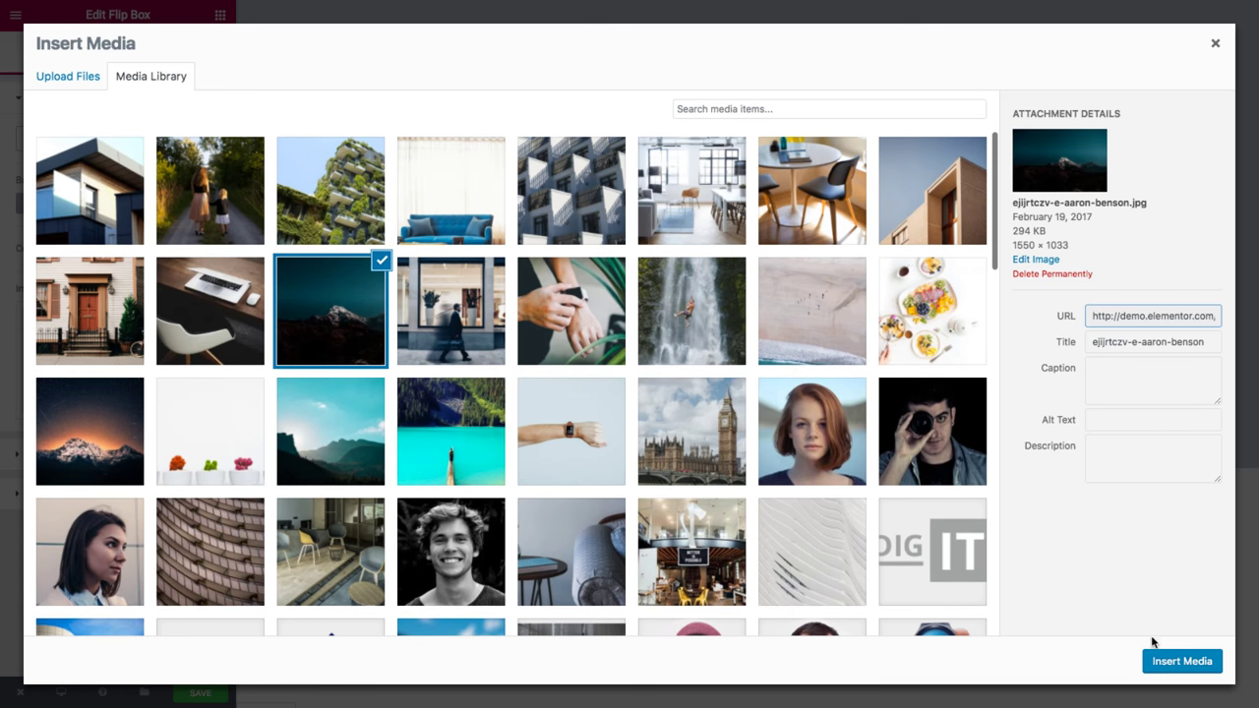
click(1192, 663)
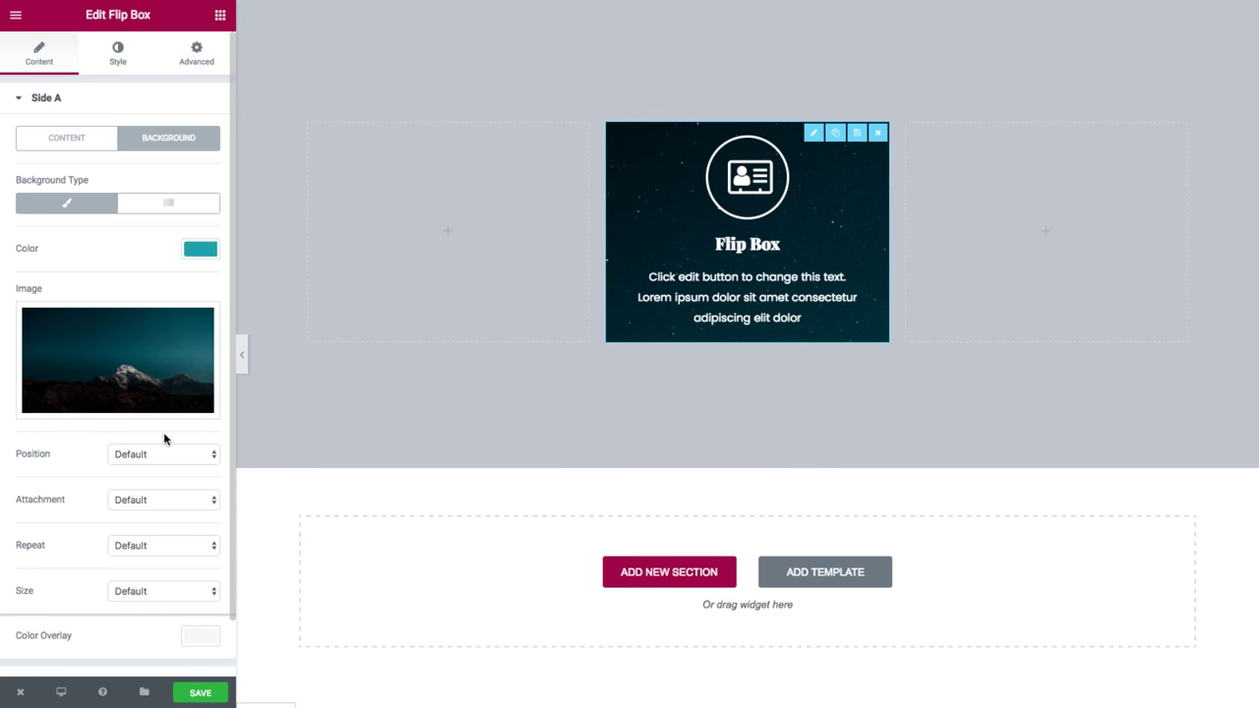
scroll(183, 413, down, 1)
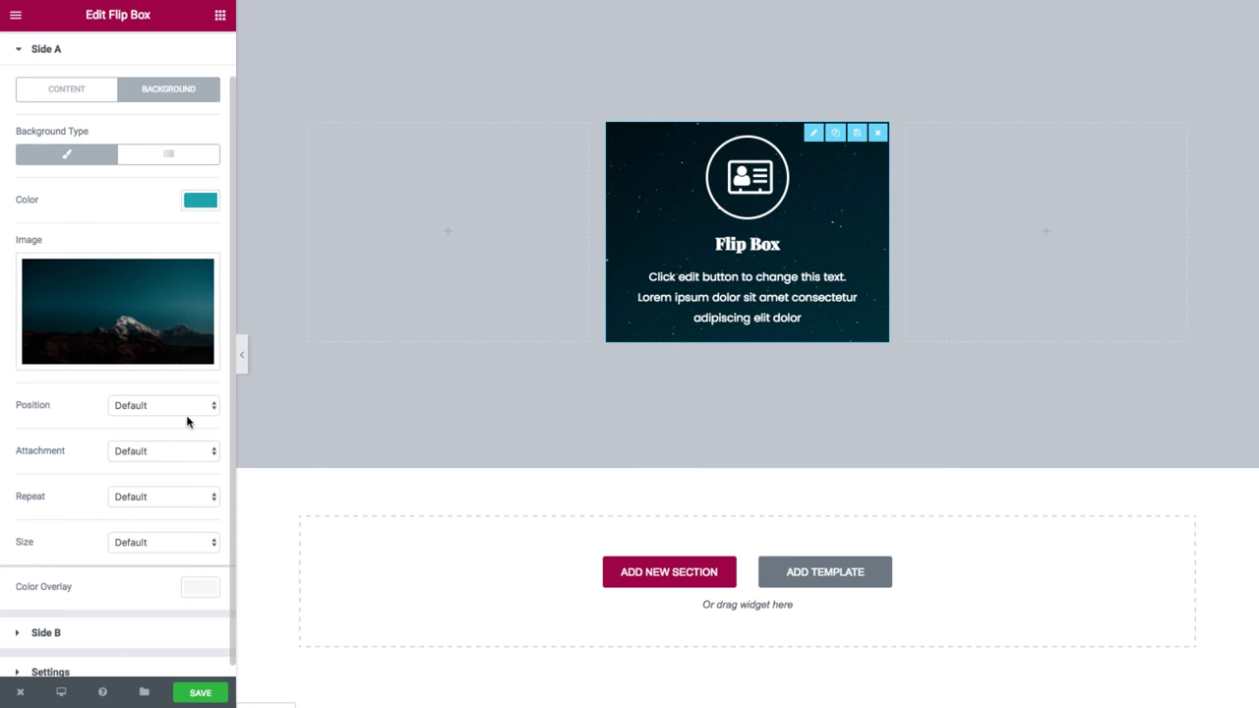
- Set the position of Side A's background image to Center Center
scroll(185, 414, up, 1)
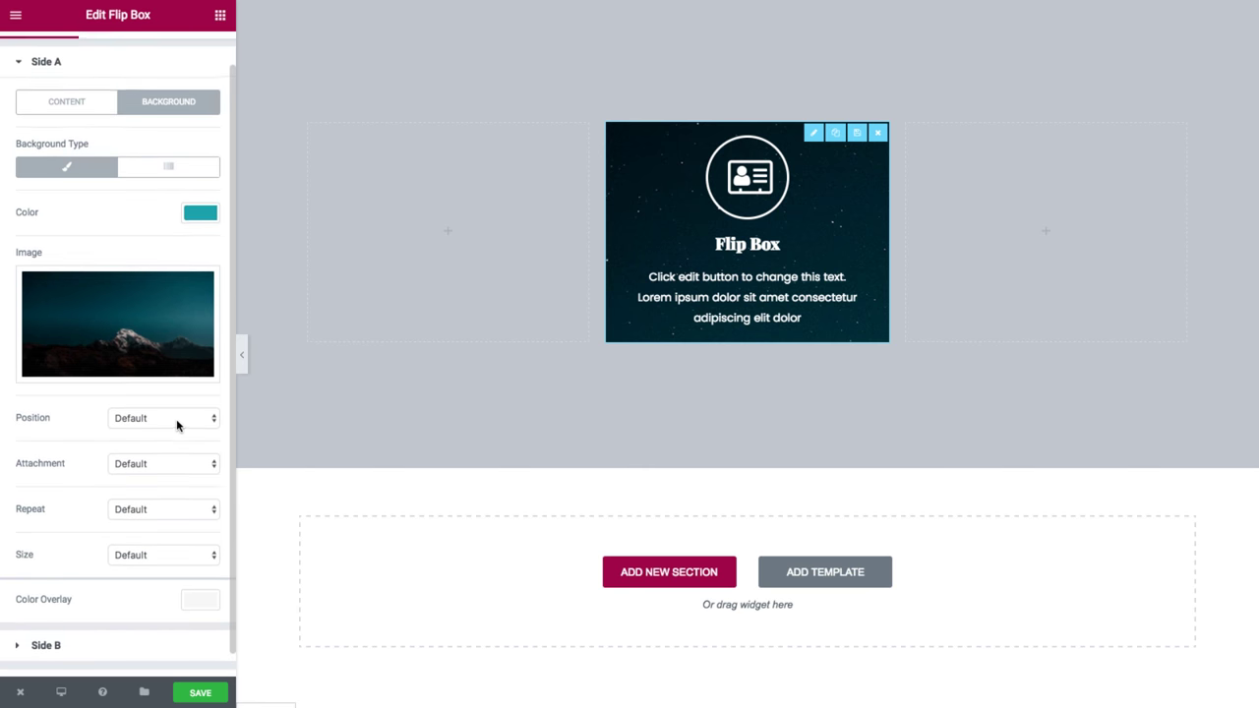
click(176, 419)
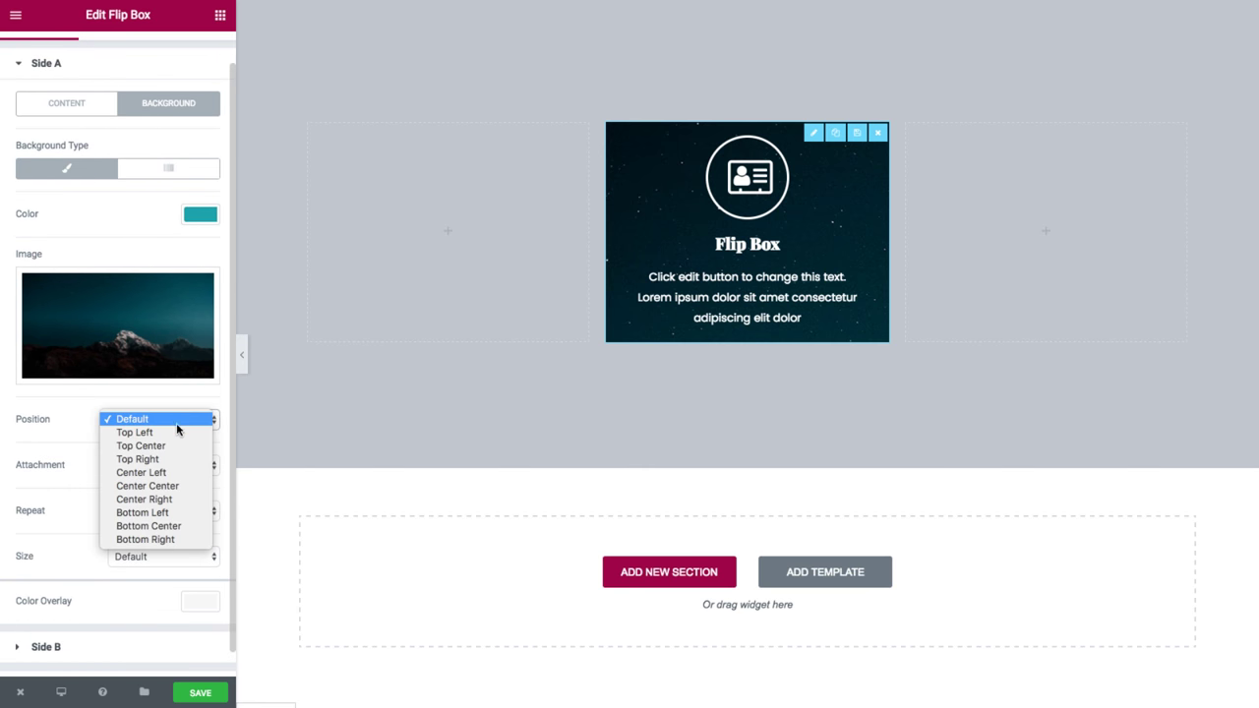
click(164, 486)
scroll(20, 413, down, 1)
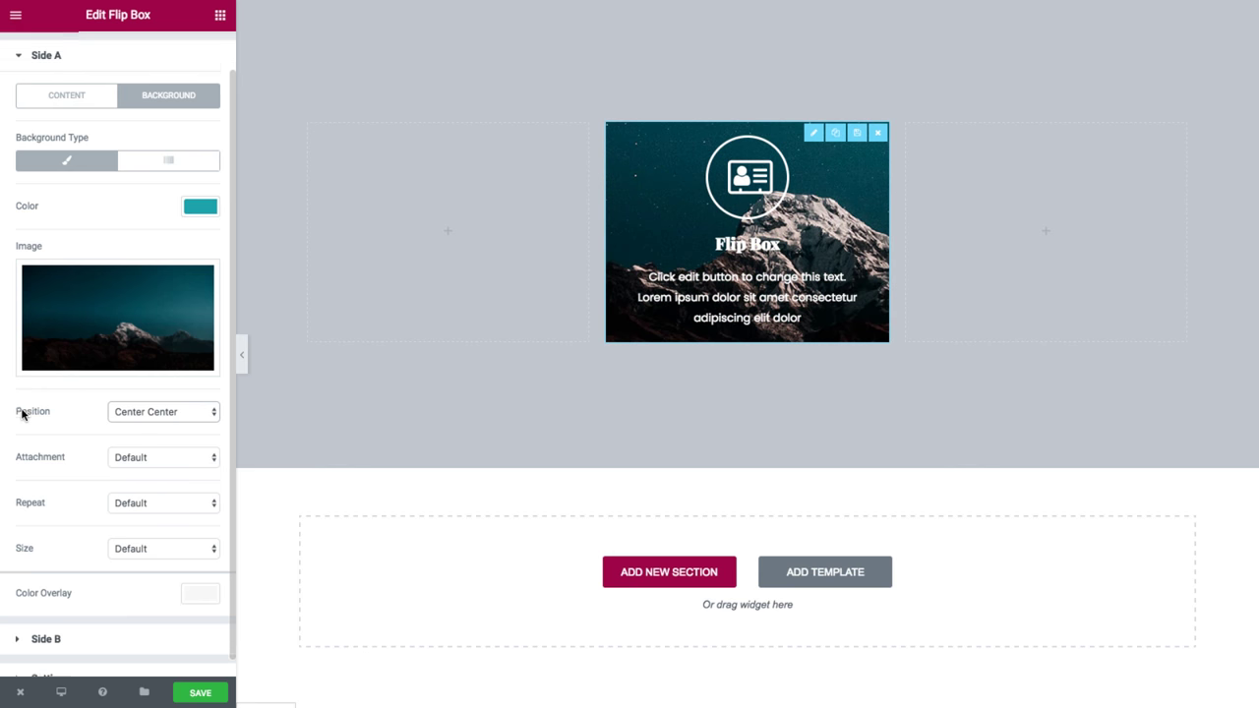
- Review the image's attachment and repeat options, keeping both at Default, and set its size to Cover
click(164, 442)
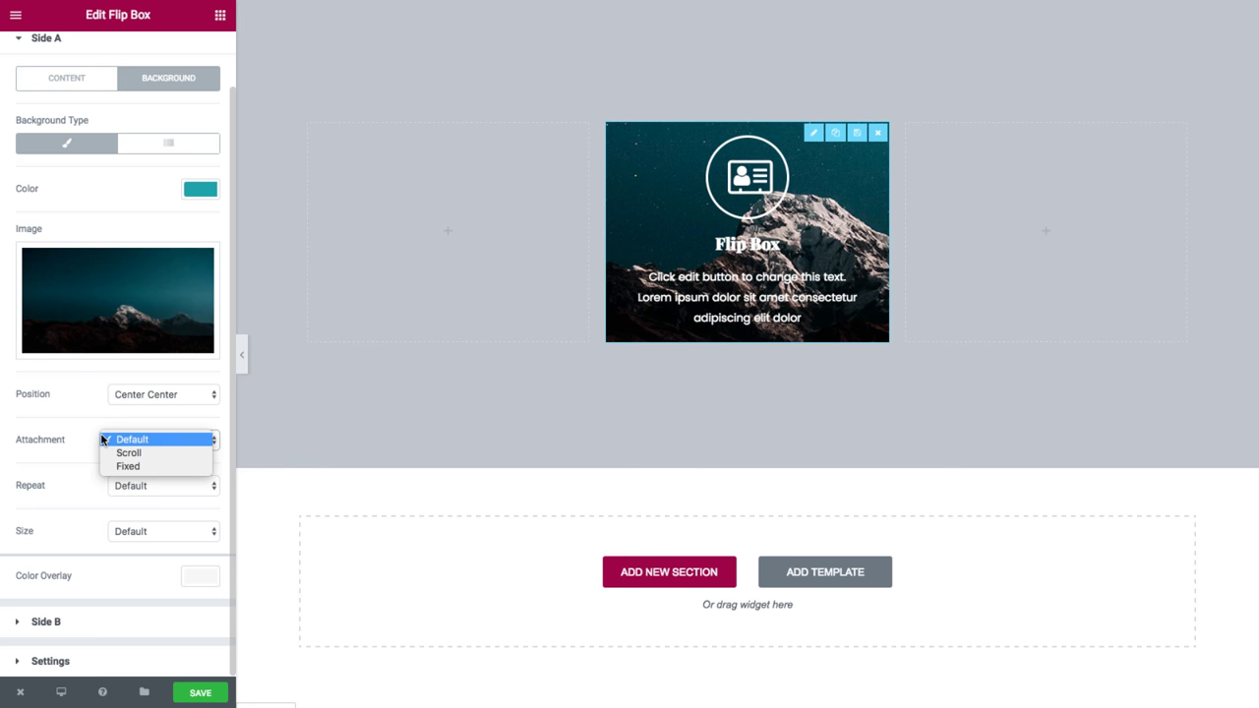
click(63, 480)
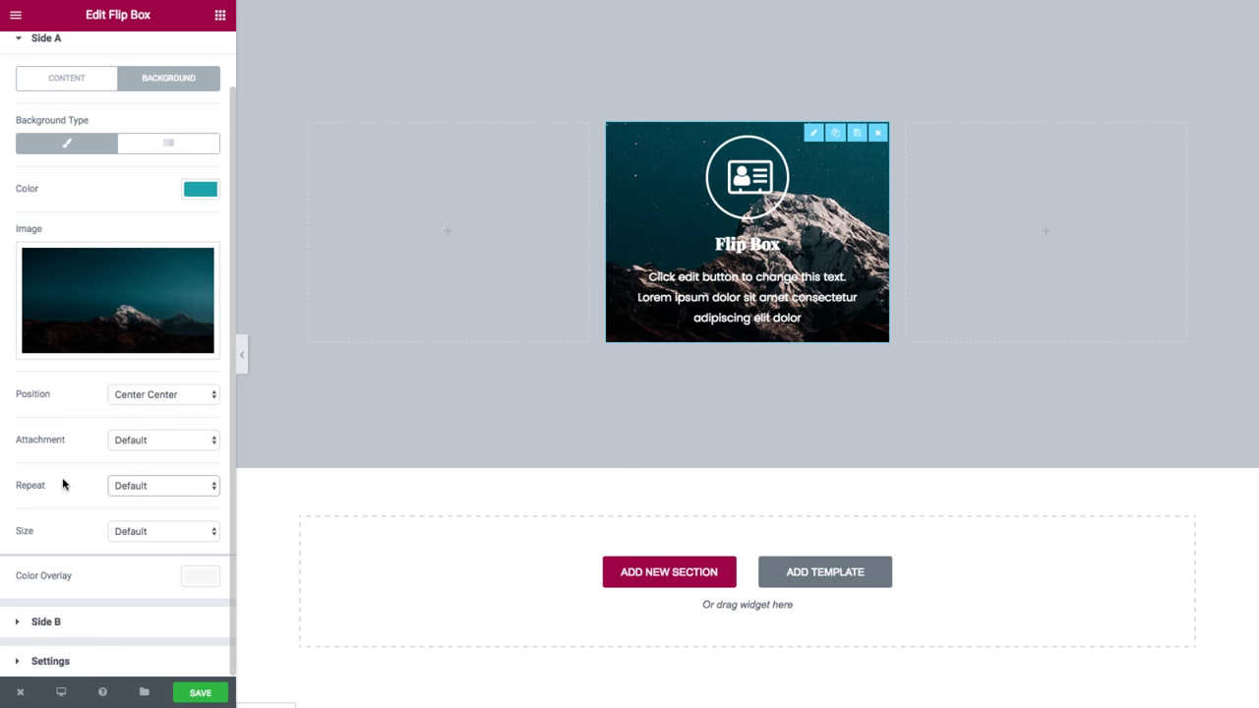
click(139, 485)
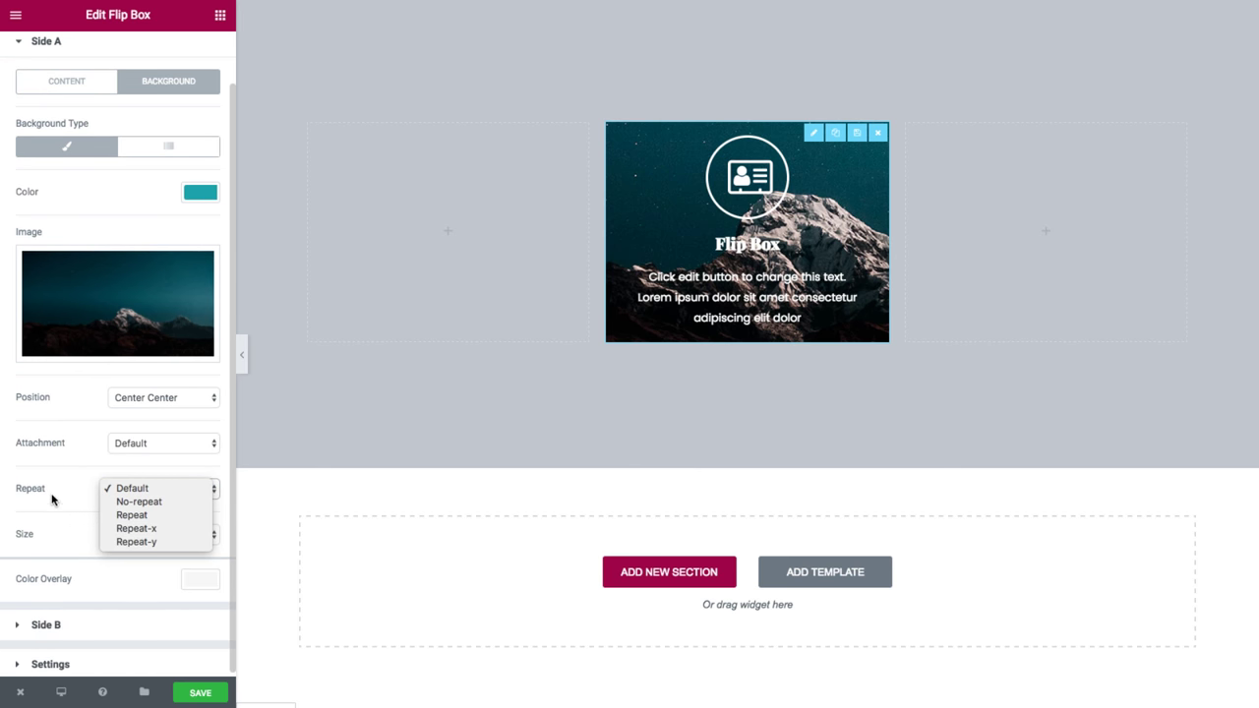
click(79, 486)
click(142, 536)
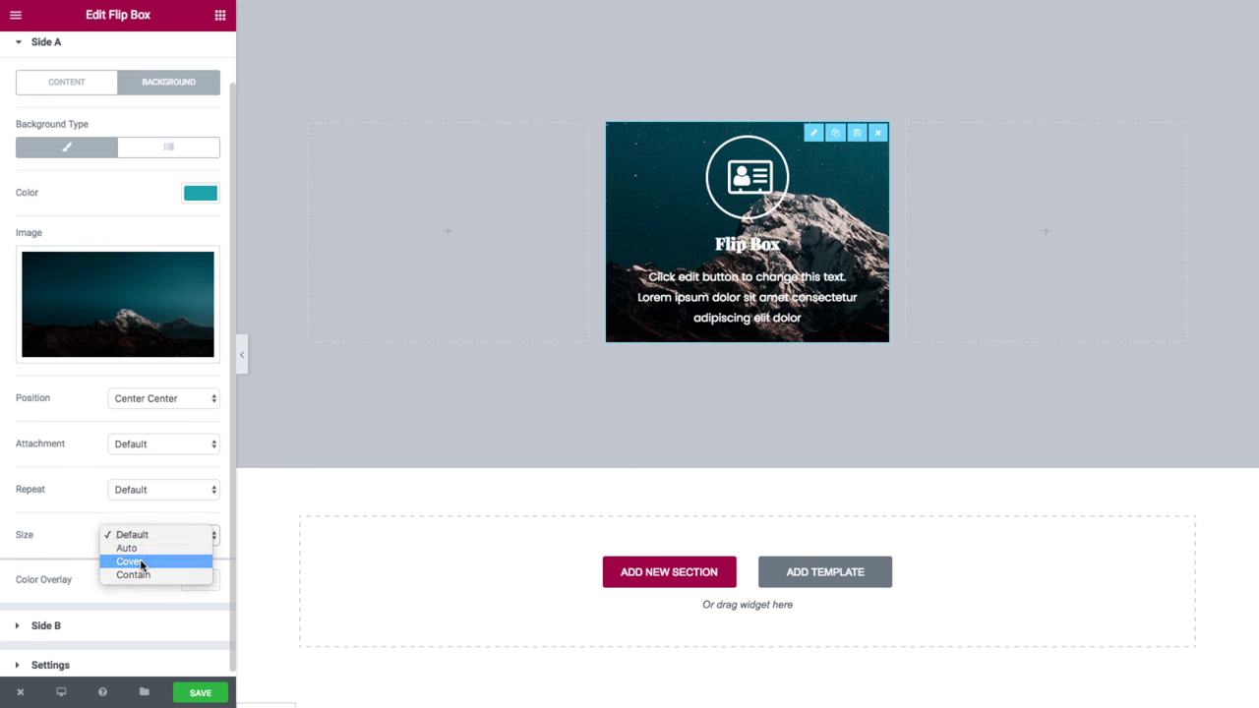
click(139, 561)
- Give Side A a semi-transparent green color overlay of rgba(52,137,46,0.38)
scroll(138, 537, down, 1)
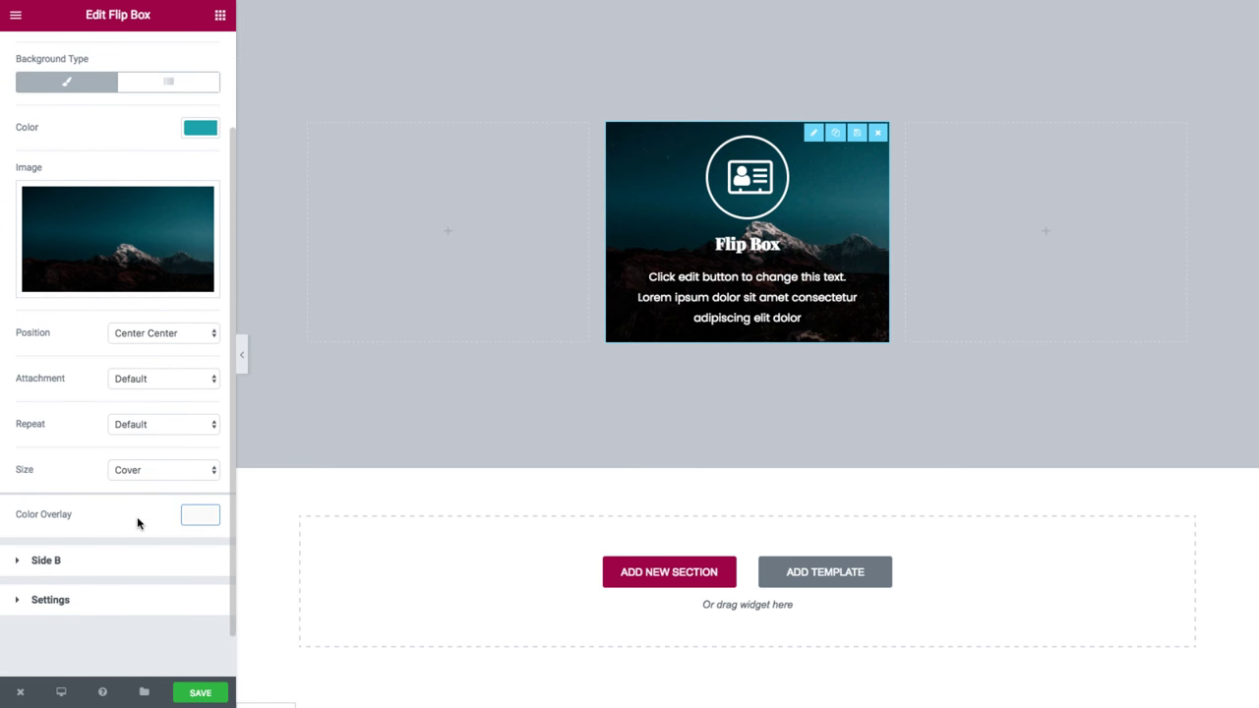
click(197, 517)
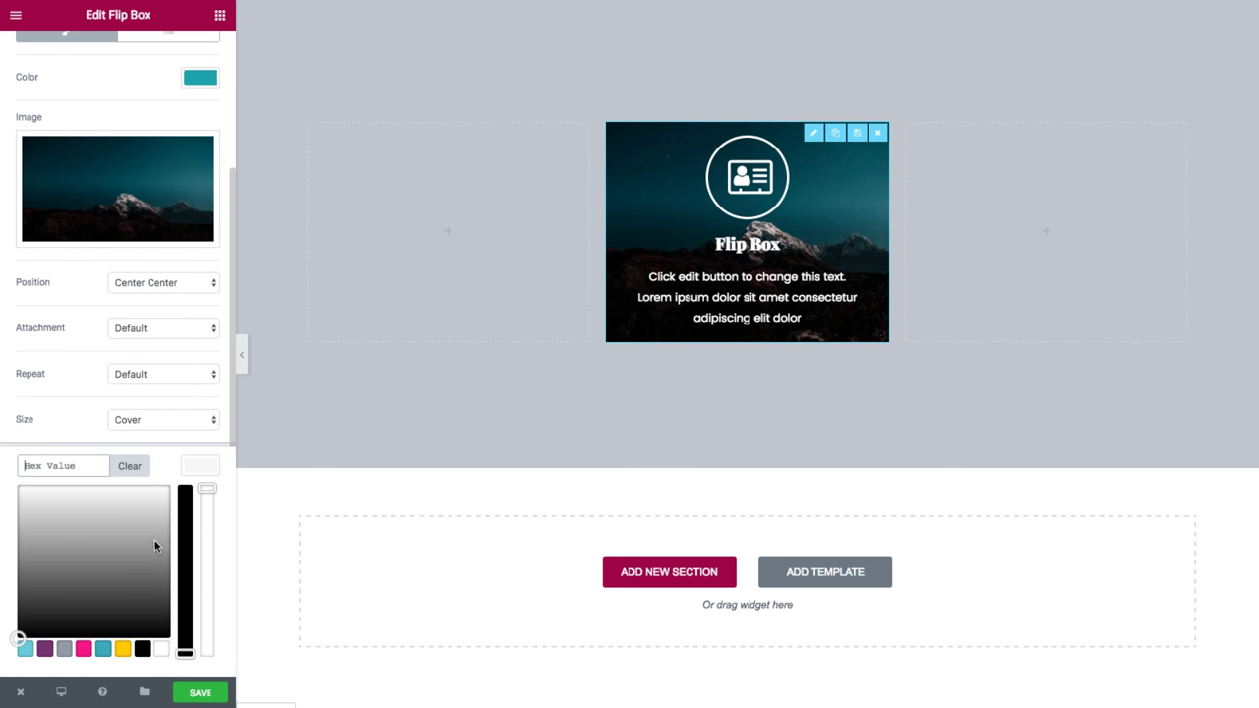
drag(155, 553, 58, 578)
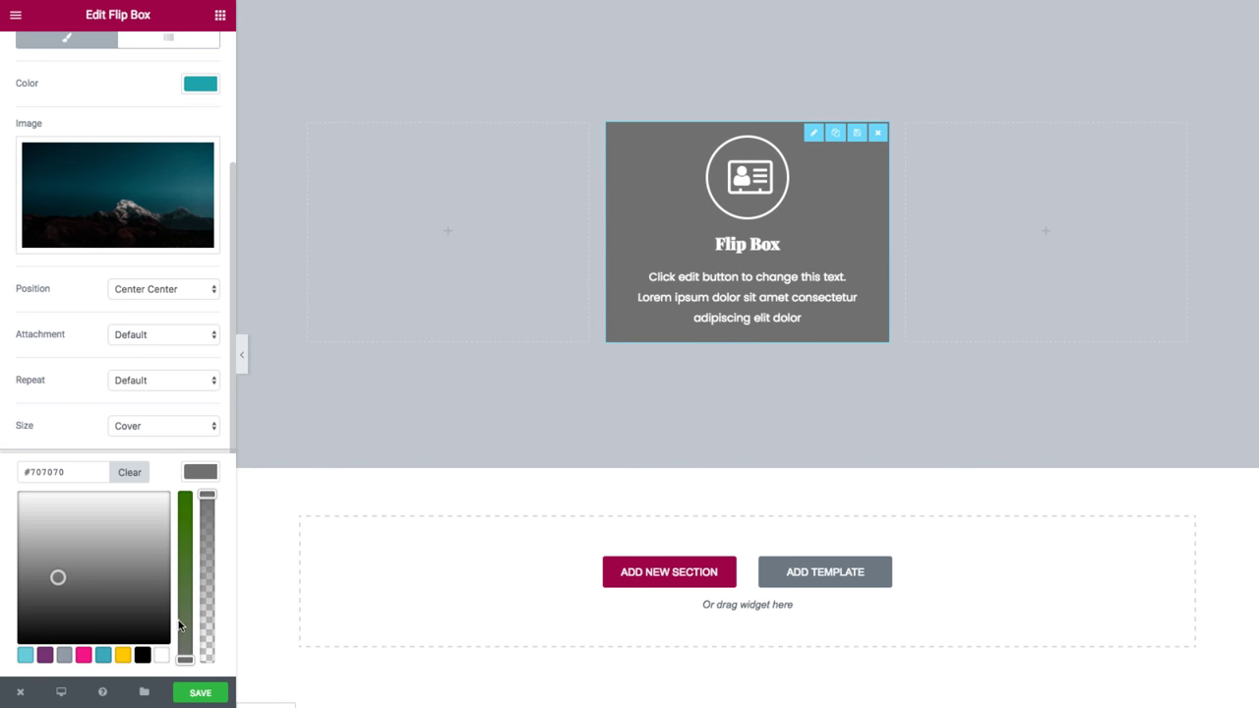
drag(214, 495, 203, 601)
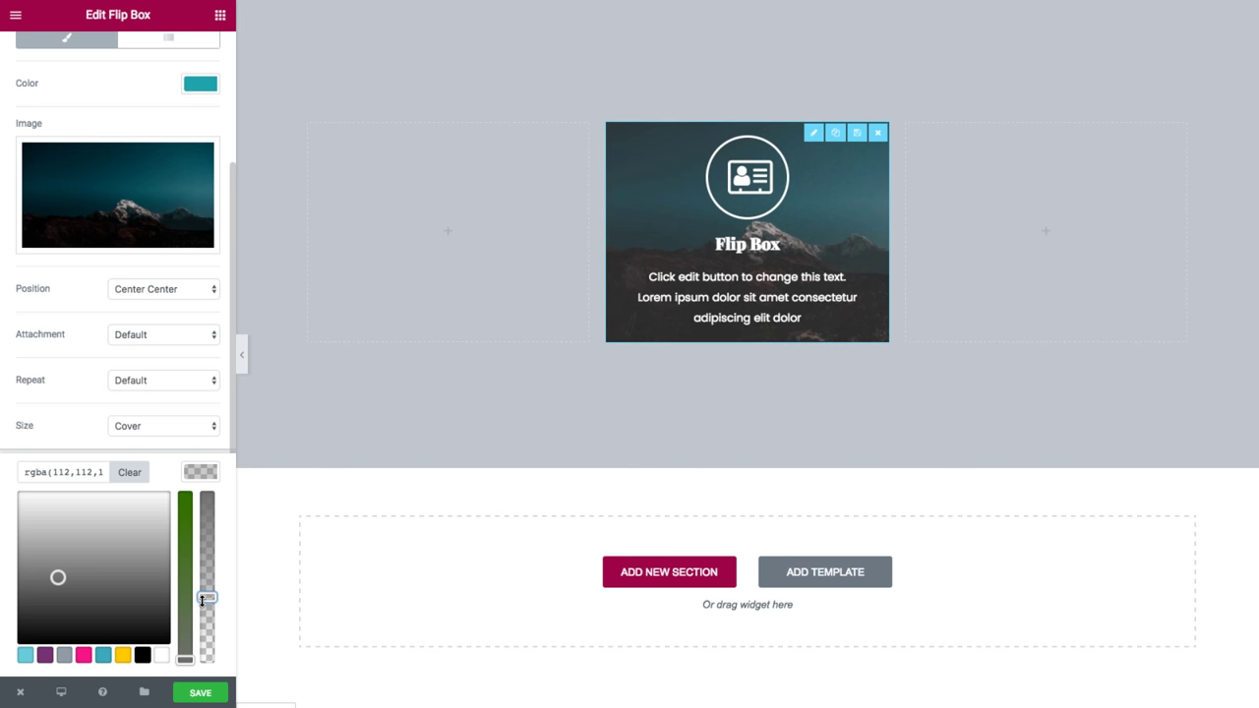
click(188, 561)
mouse_move(58, 578)
mouse_down()
mouse_move(65, 534)
mouse_move(67, 561)
mouse_up()
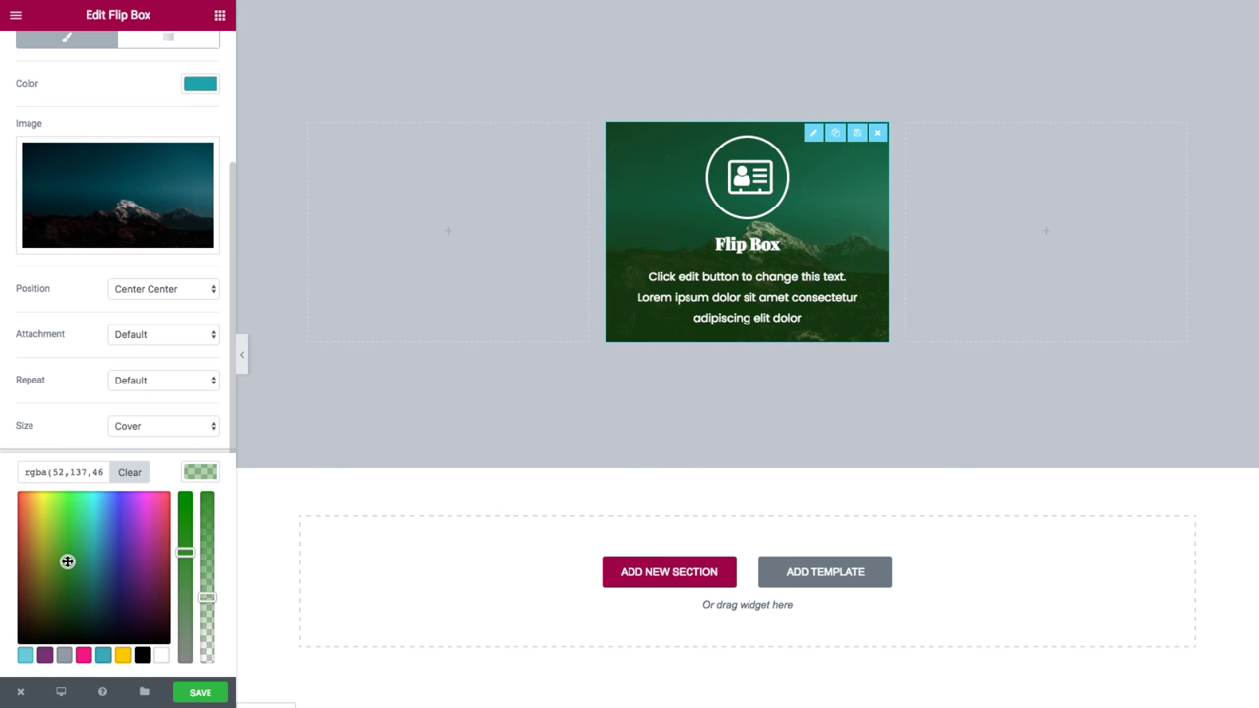
click(200, 472)
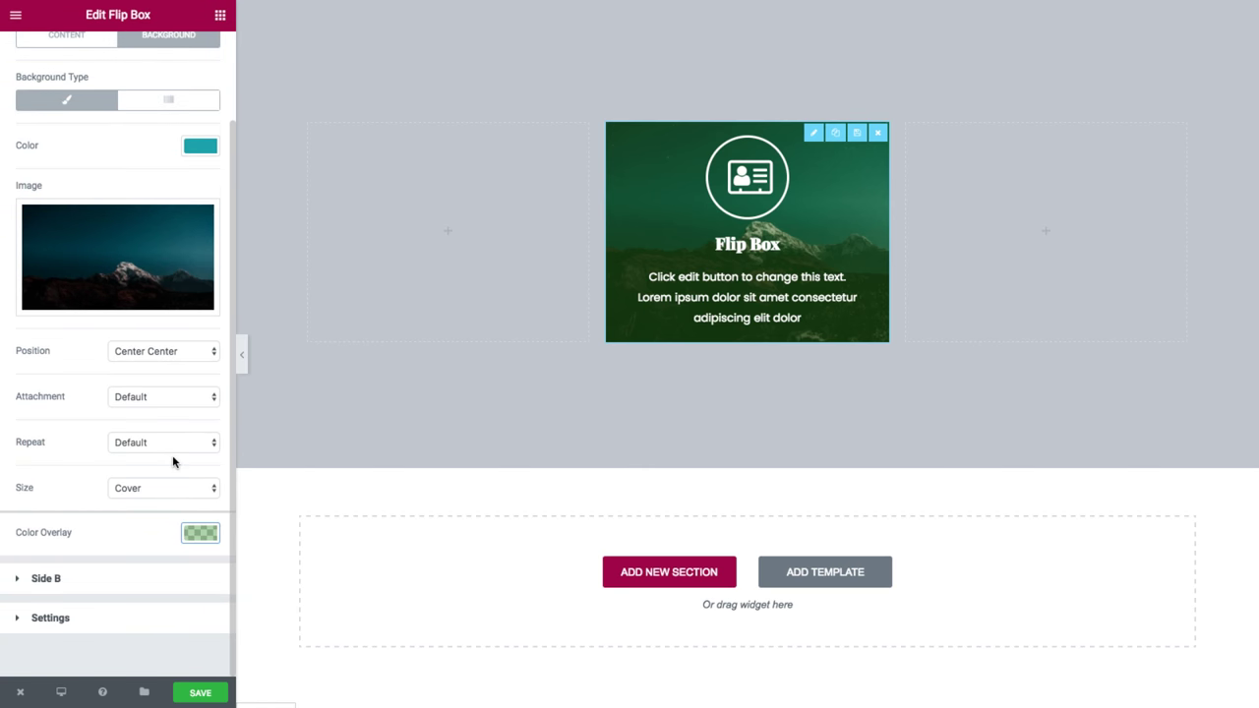
- Switch Side A's background to a gradient with green #279e7e as the first color and blue-violet as the second
click(134, 103)
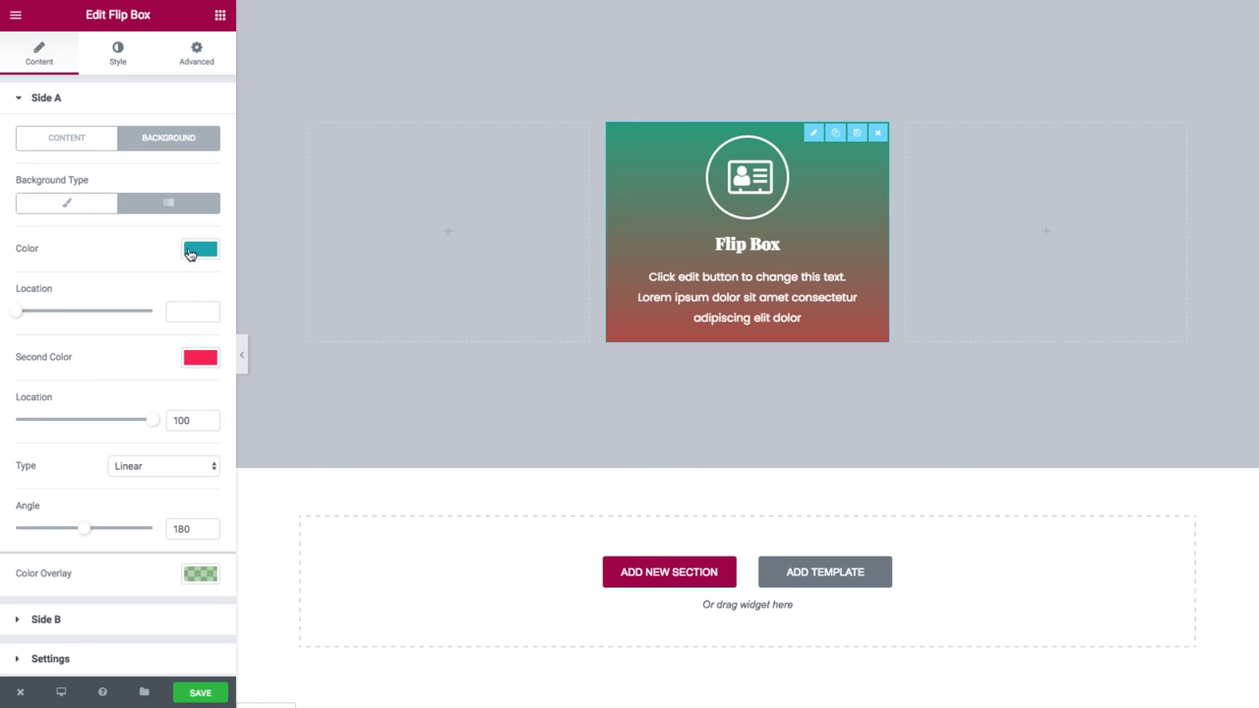
click(198, 252)
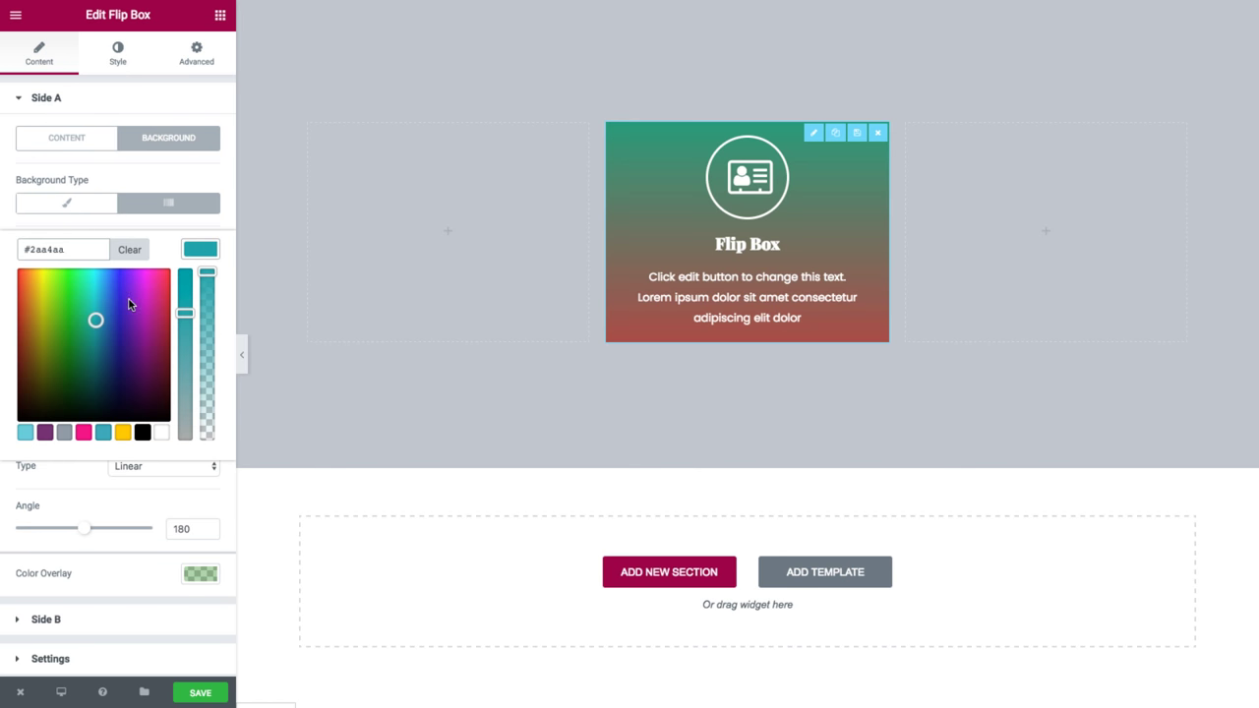
mouse_move(128, 305)
mouse_down()
mouse_move(109, 302)
mouse_move(88, 328)
mouse_up()
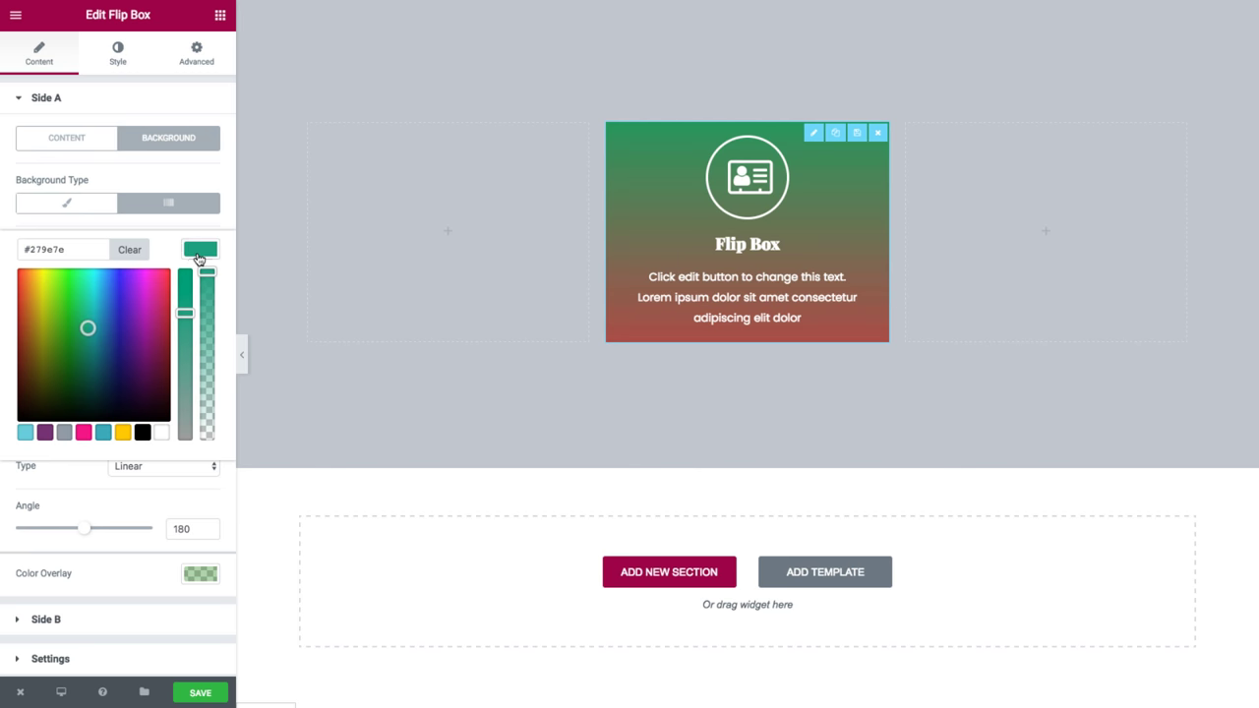
click(198, 254)
click(190, 360)
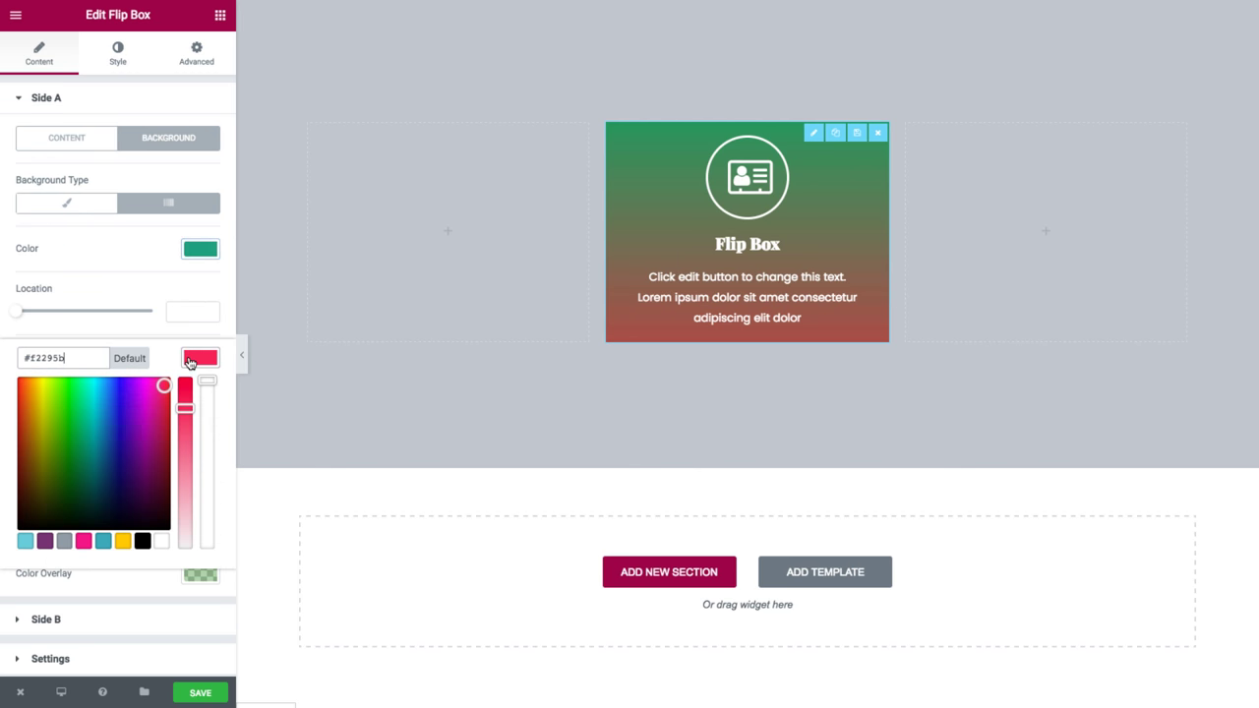
mouse_move(122, 429)
mouse_down()
mouse_move(95, 444)
mouse_move(138, 431)
mouse_move(125, 427)
mouse_up()
click(202, 362)
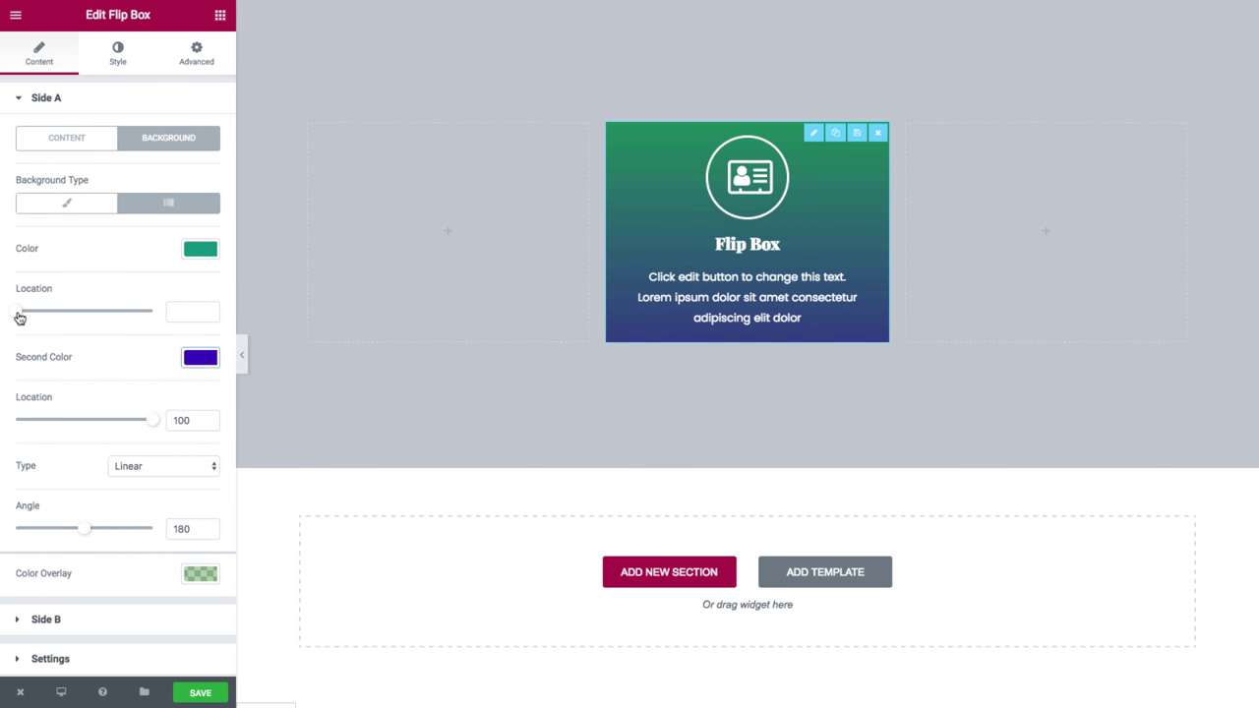
- Set the gradient's color locations to 20 and 60 and change its type to Radial
drag(19, 315, 46, 319)
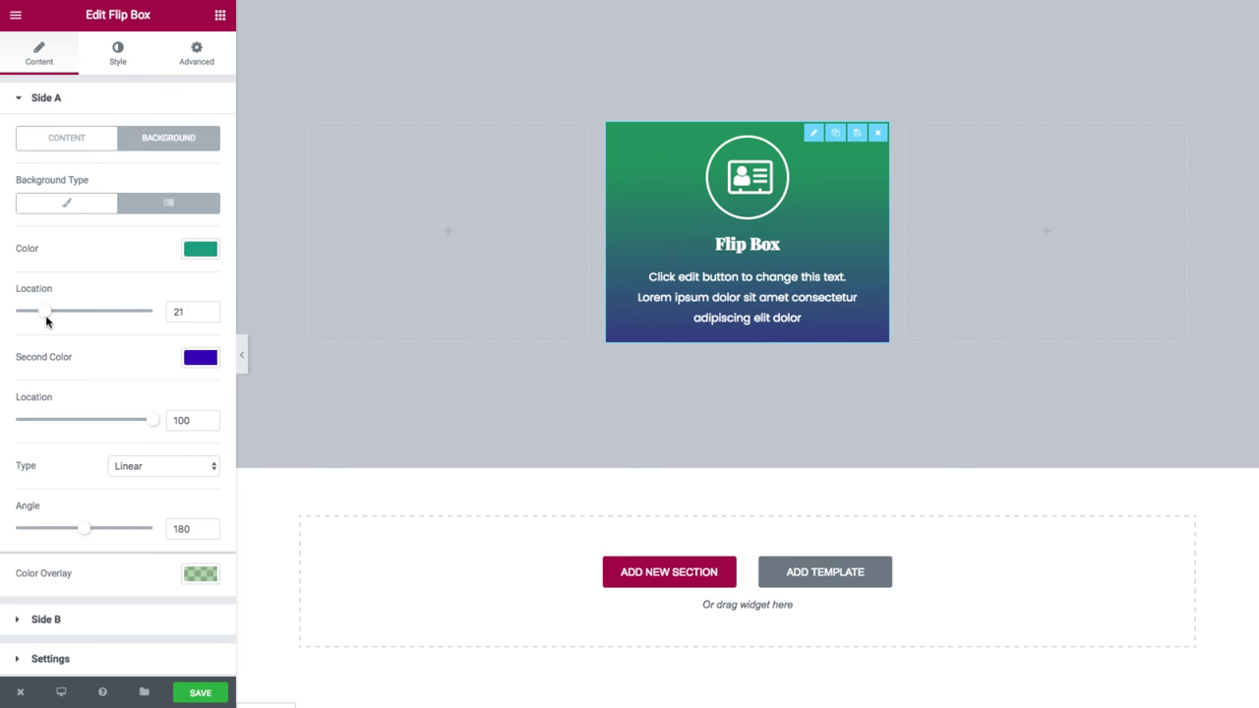
drag(153, 429, 97, 429)
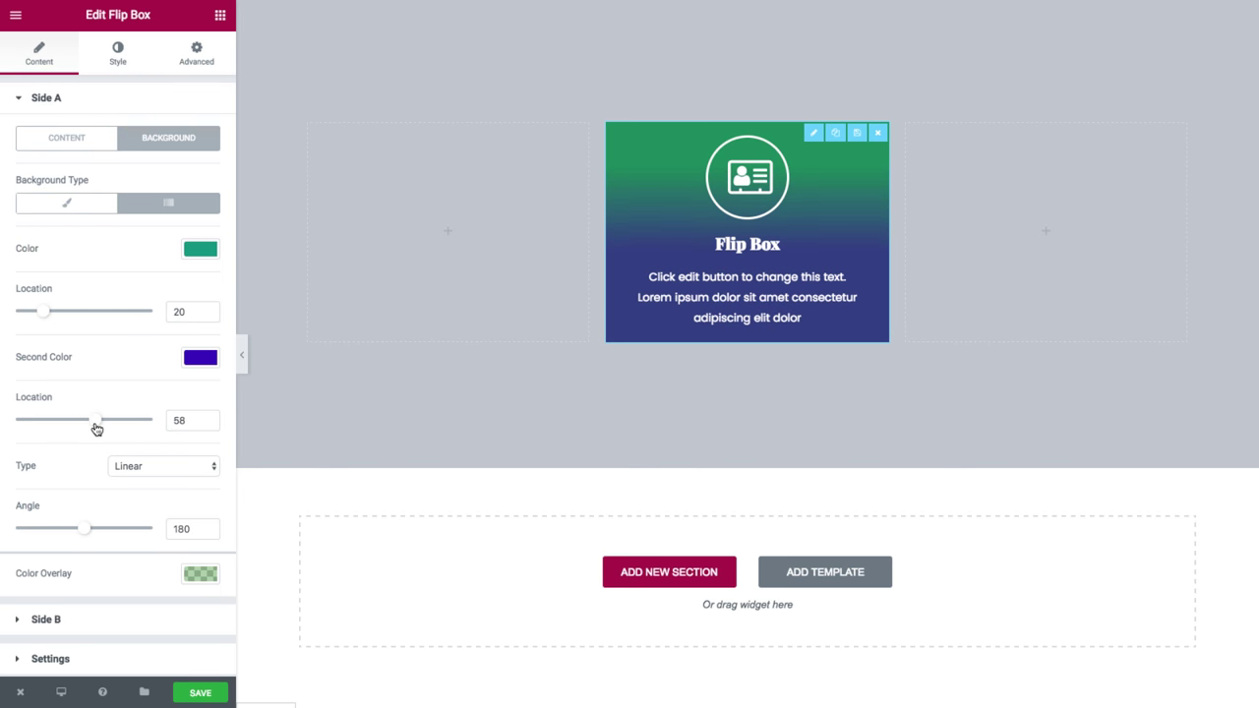
click(183, 468)
click(164, 489)
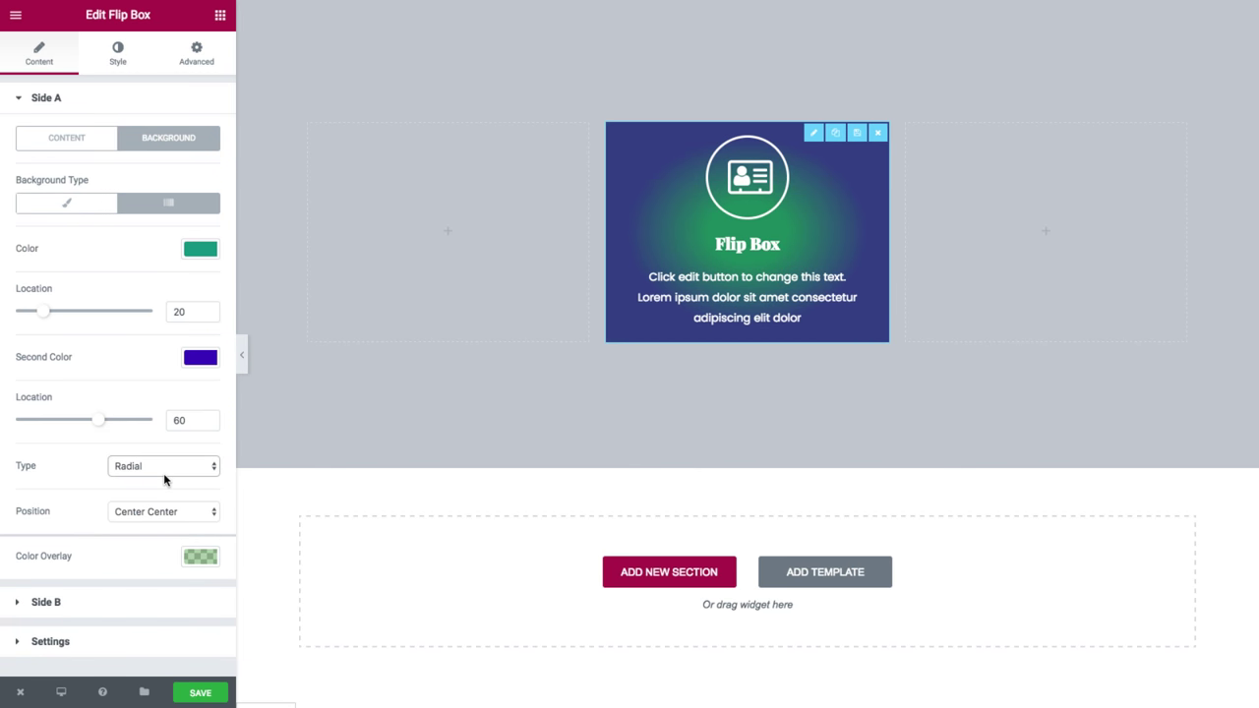
- Try the radial gradient at Center Left, Center Right and Top Center, and set its position to Top Right
click(154, 511)
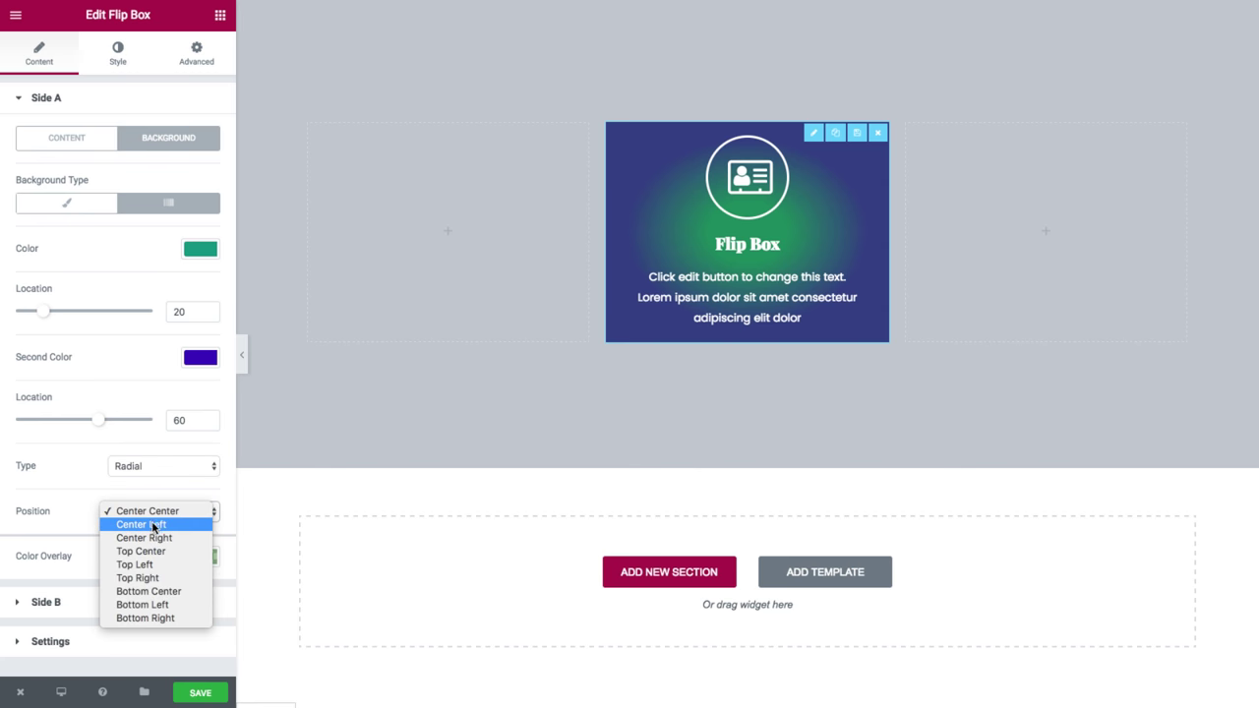
click(152, 530)
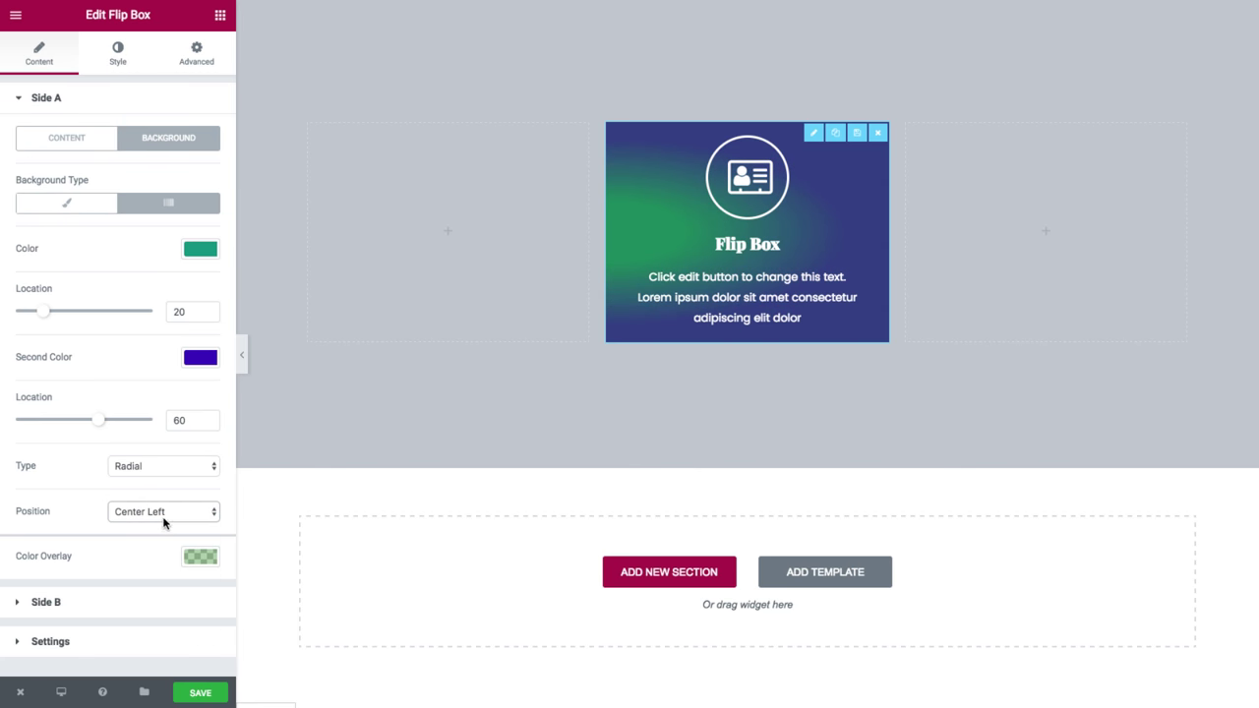
click(160, 516)
click(160, 527)
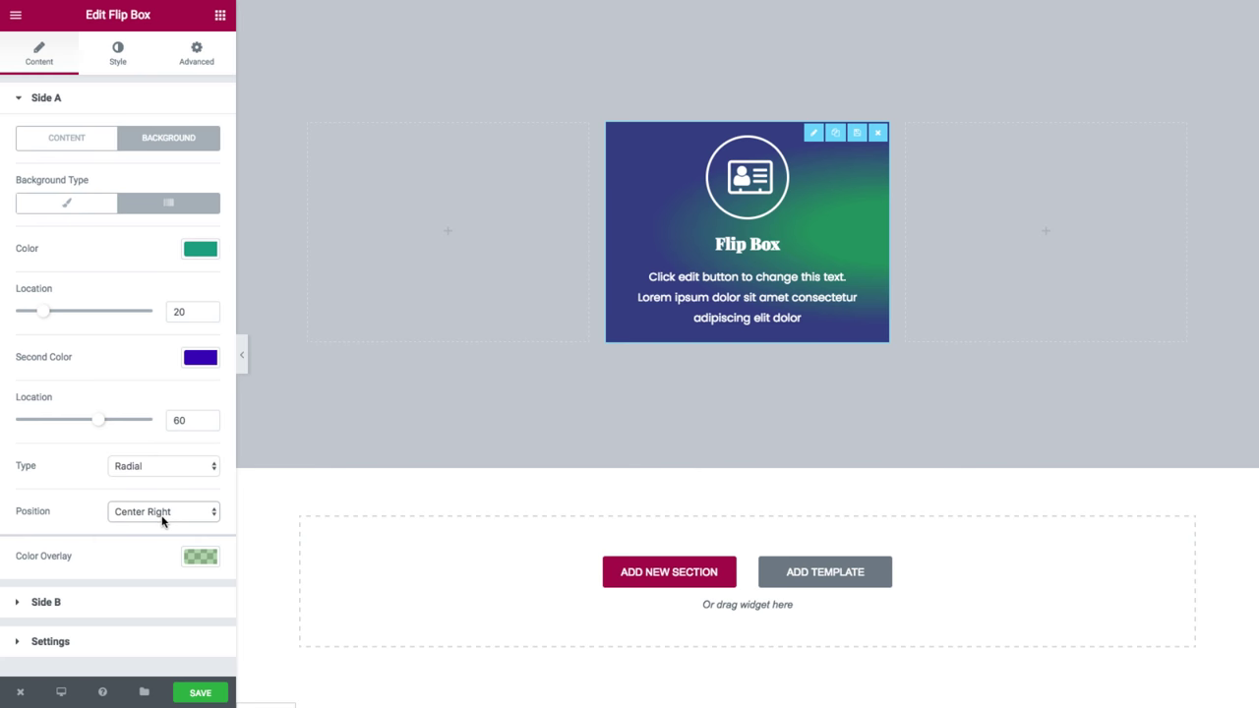
click(162, 518)
click(163, 528)
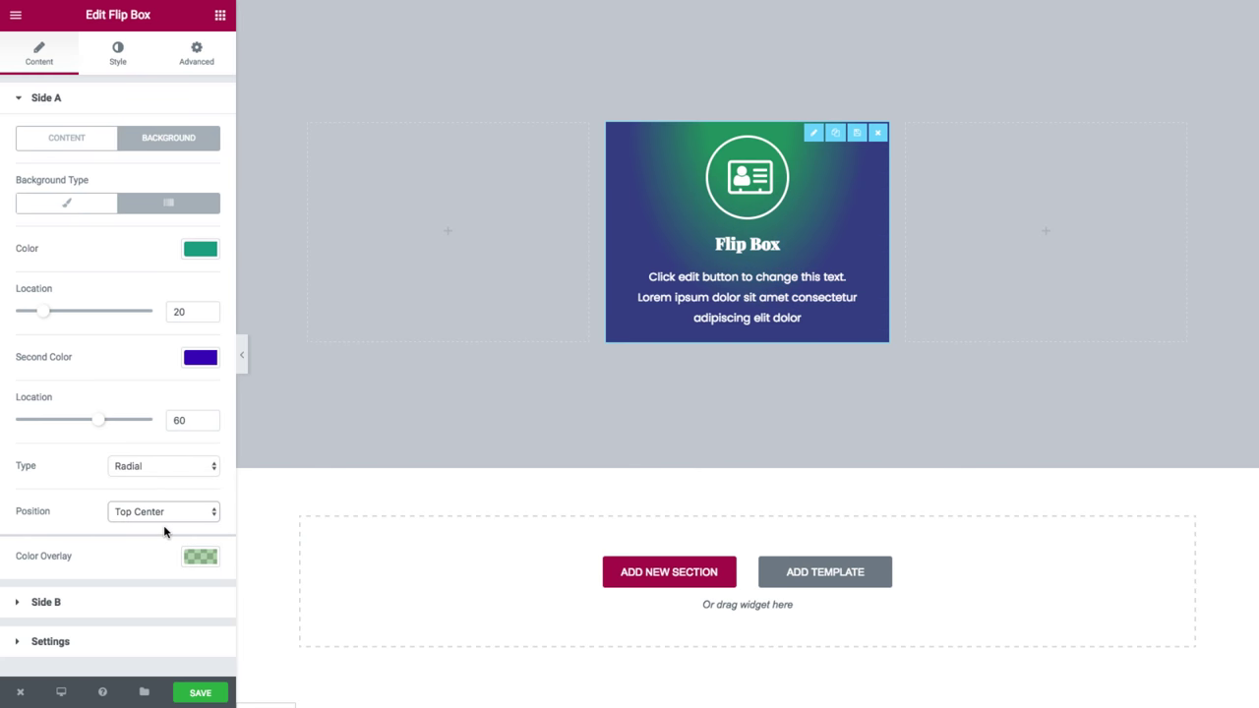
click(163, 523)
click(160, 538)
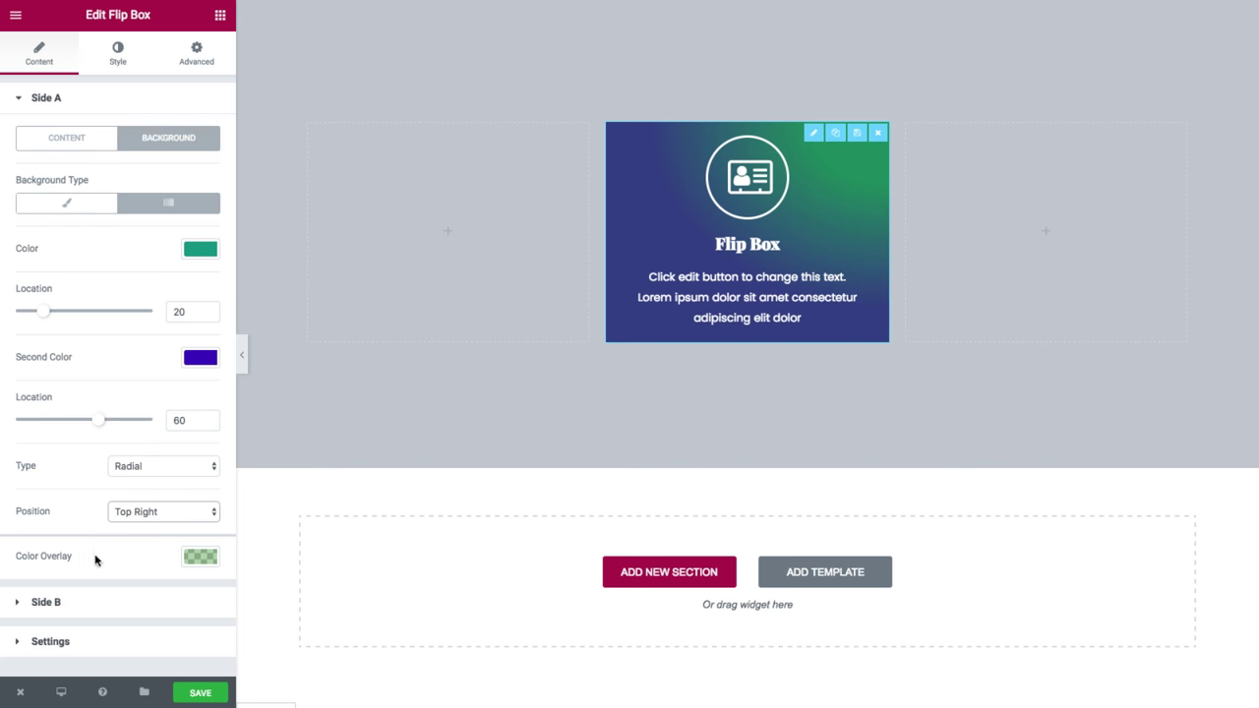
- Check the color overlay setting for Side A's gradient background without changing it
click(195, 559)
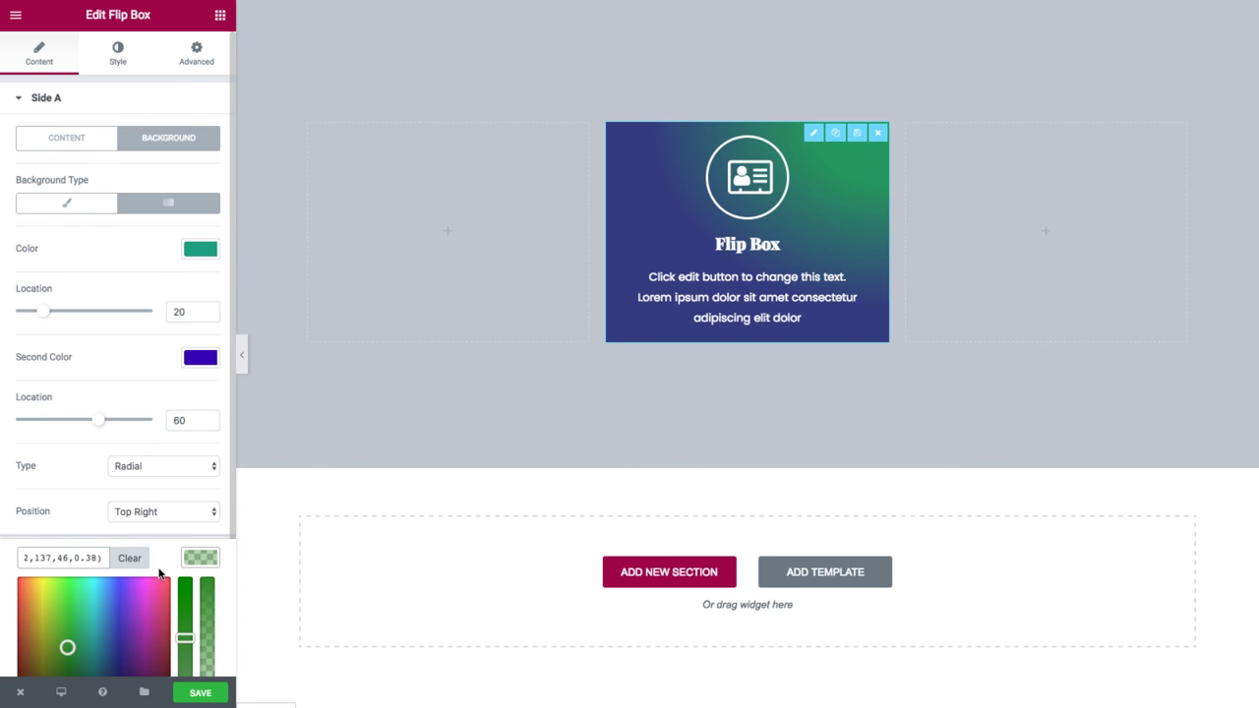
scroll(146, 573, down, 2)
click(200, 492)
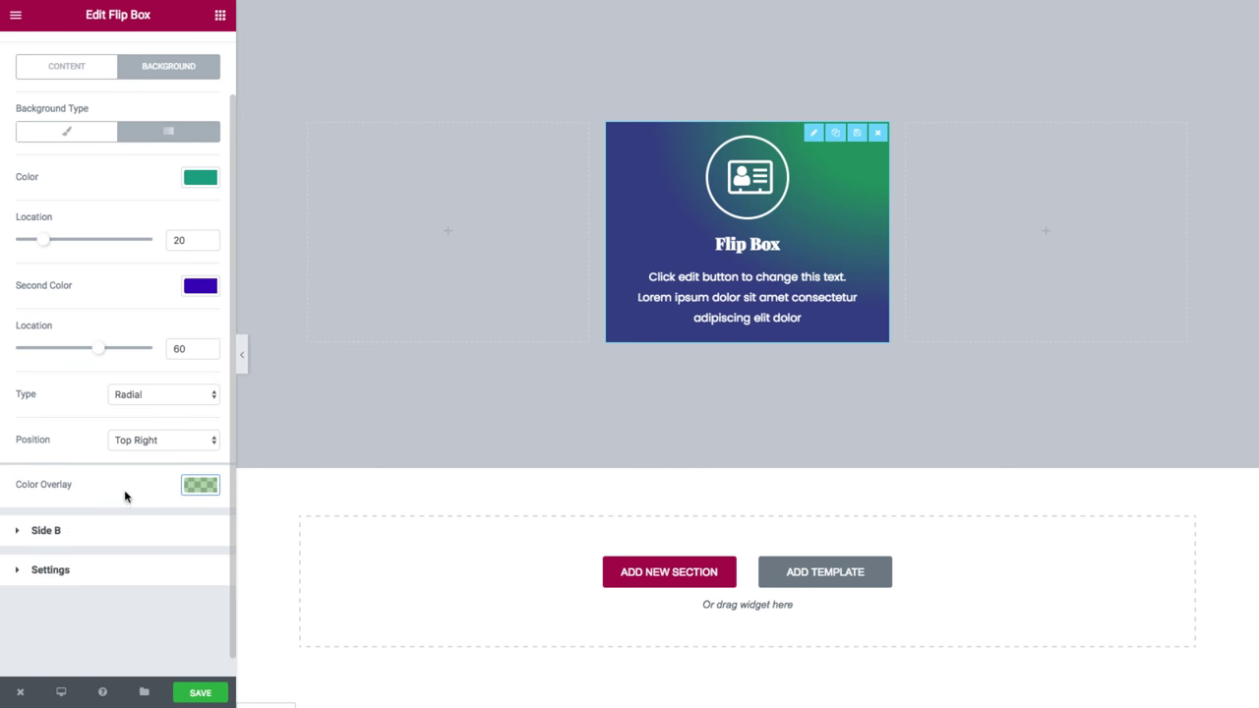
- Open the Side B and Side A content settings in turn to compare the two faces of the flip box
scroll(126, 492, up, 2)
click(24, 99)
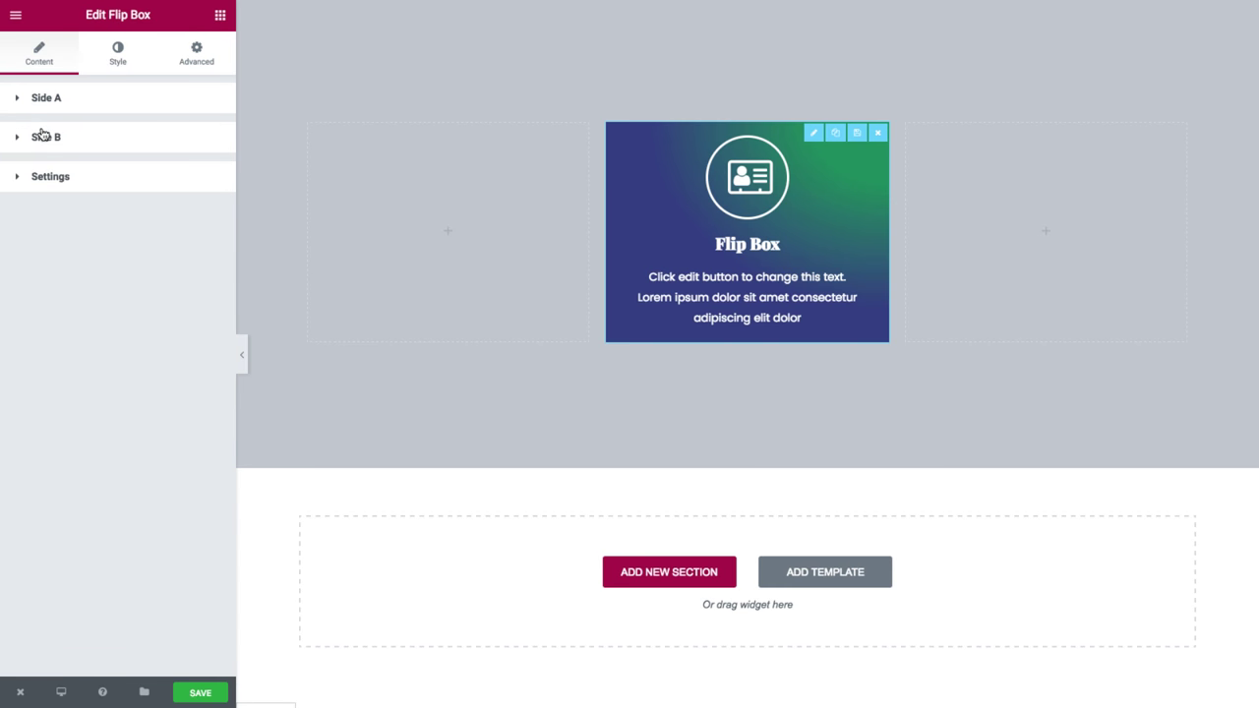
click(128, 148)
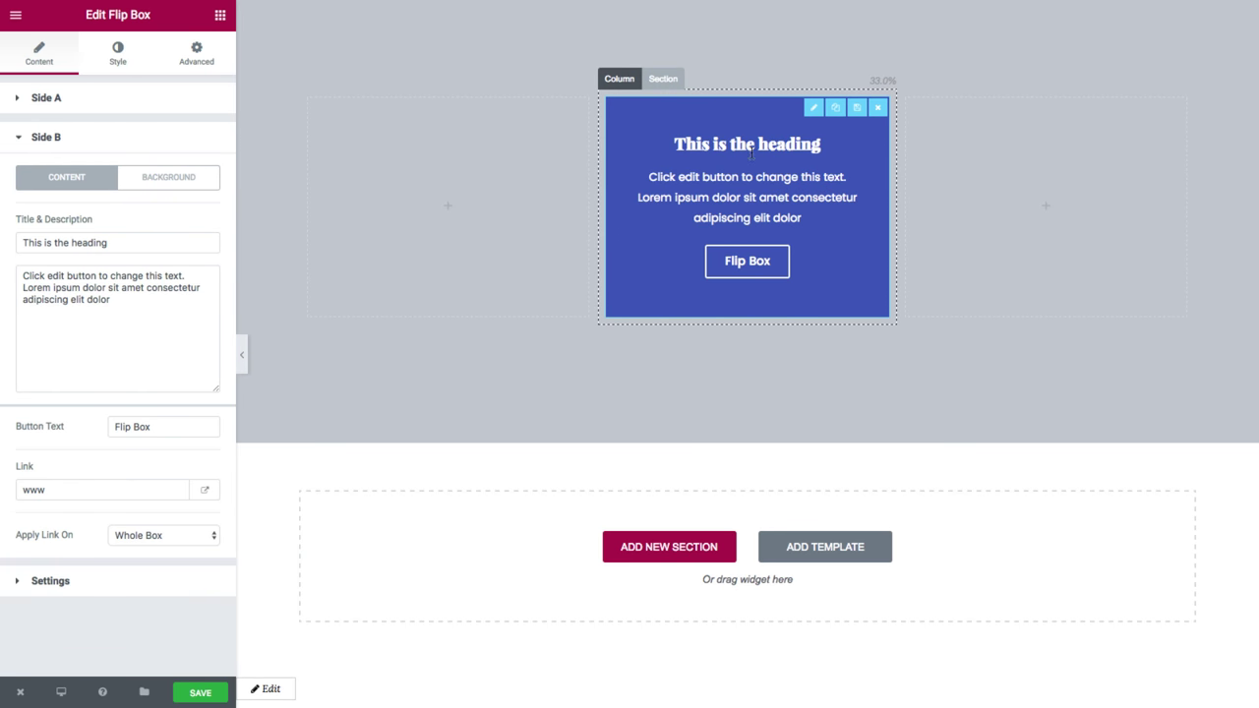
click(32, 140)
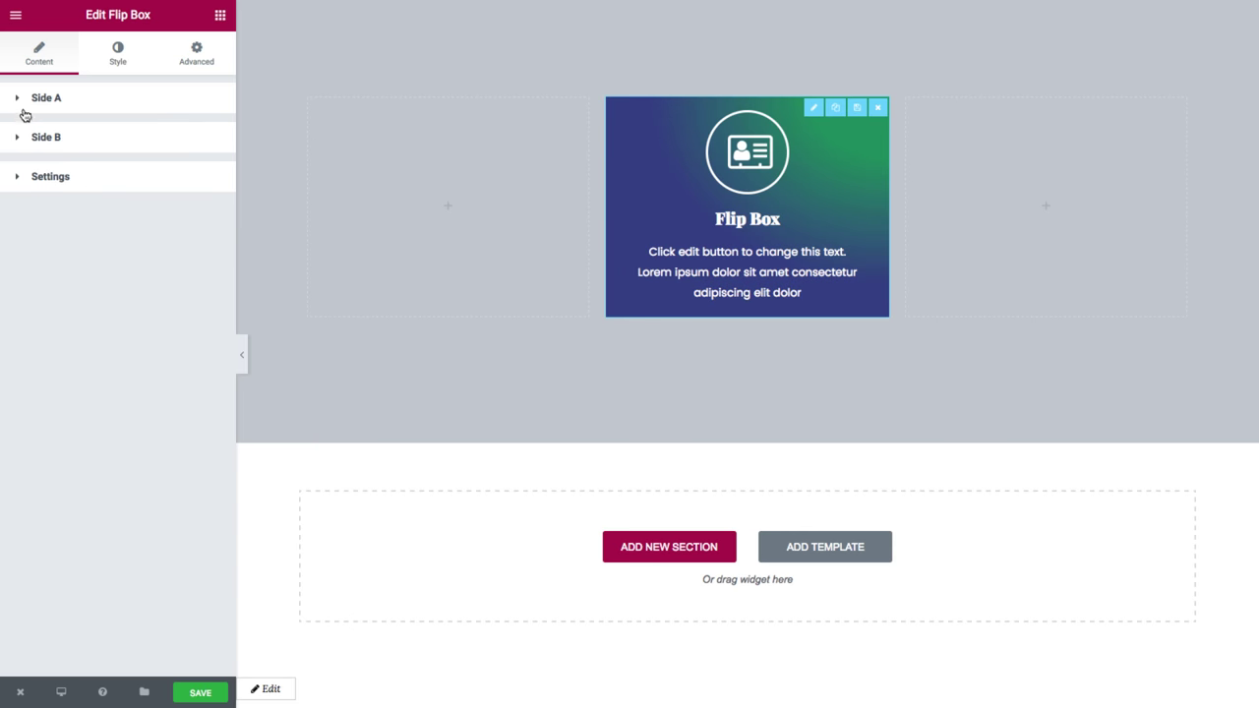
click(39, 99)
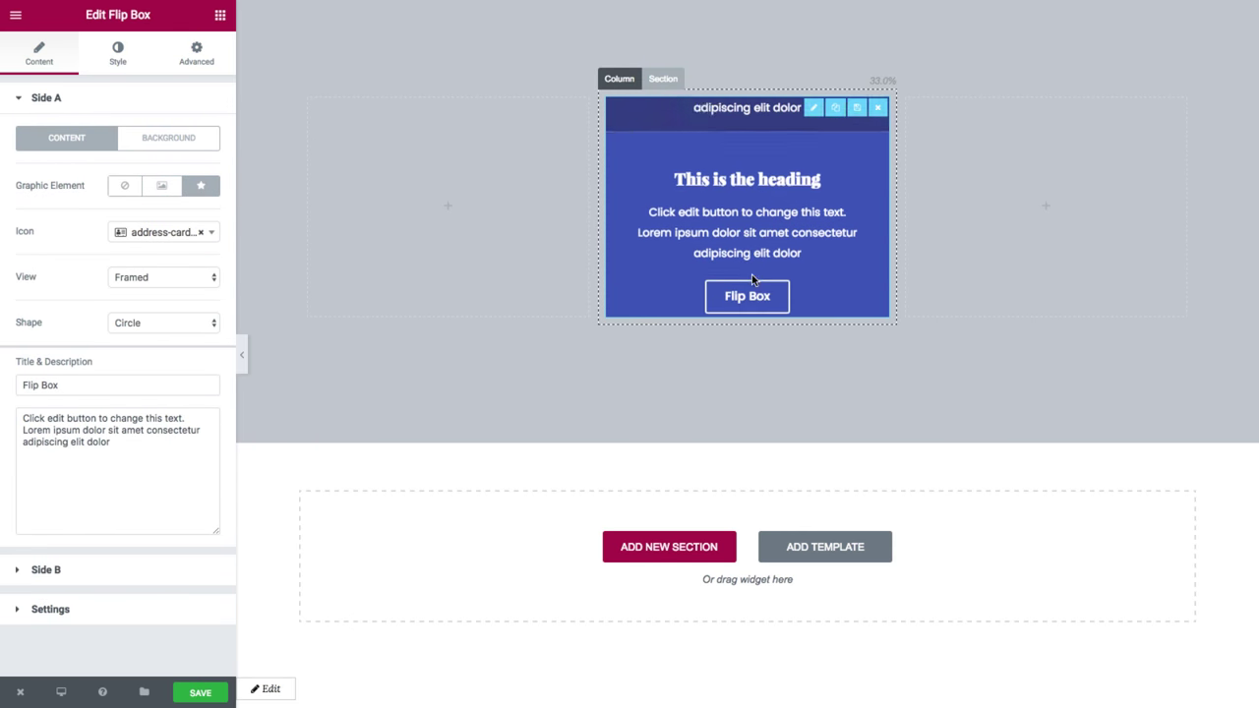
- Change the button text on Side B of the flip box to "Flip Box"
click(42, 138)
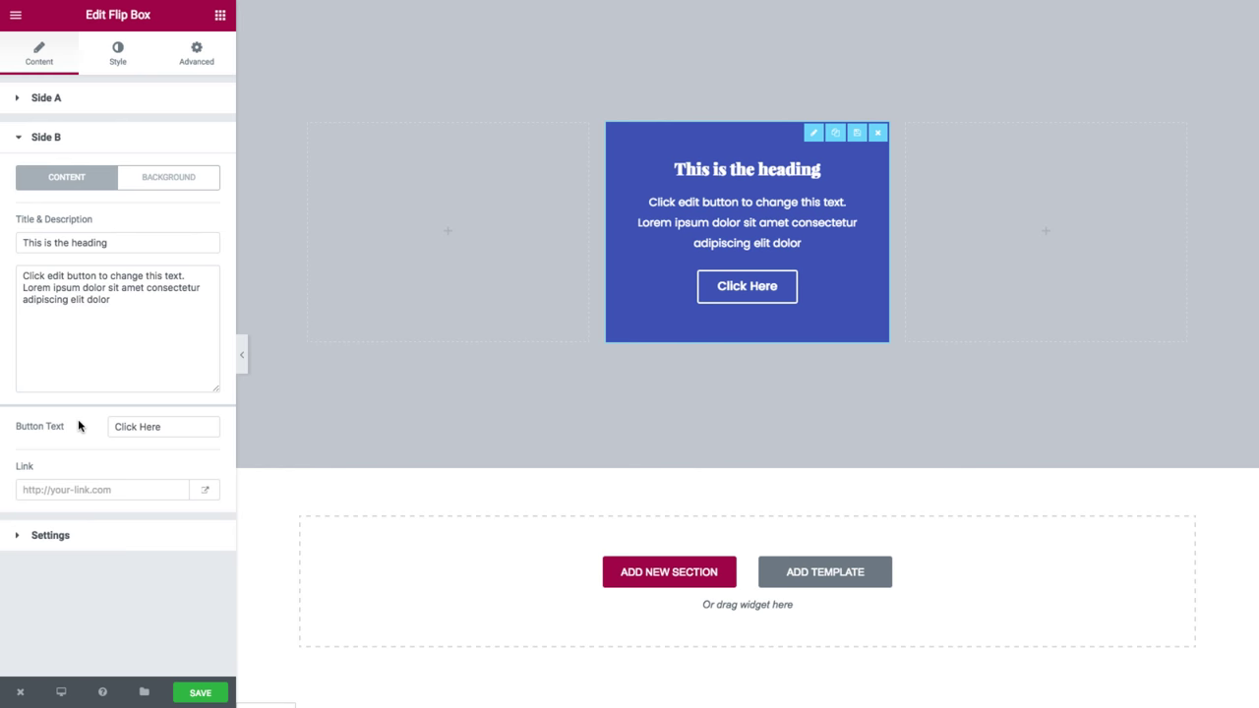
drag(165, 426, 108, 428)
key(BackSpace)
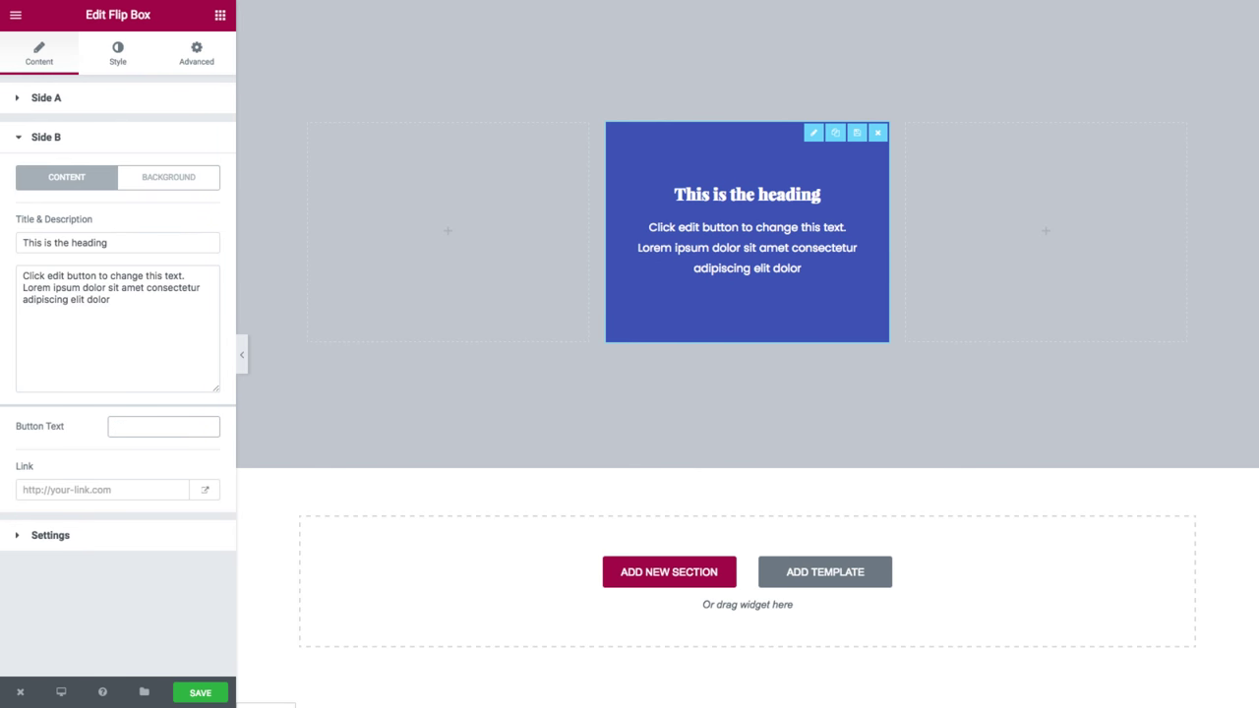
text(Flip )
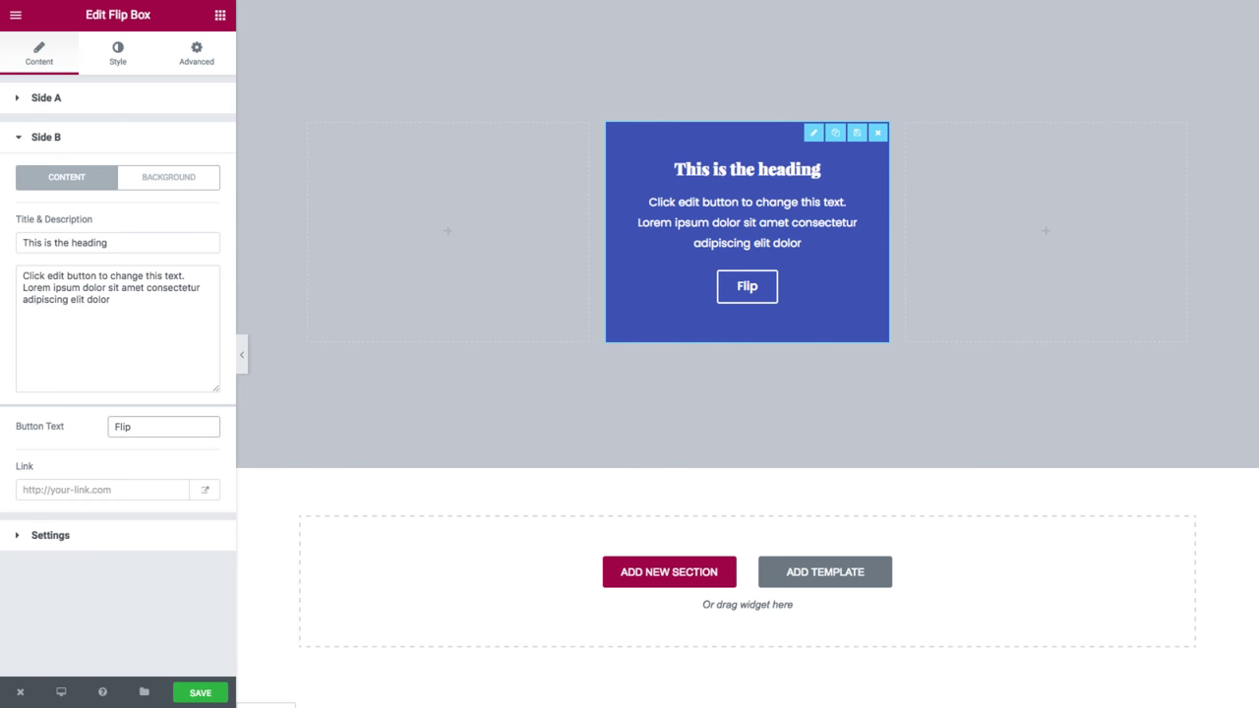
text(Box)
- Enter "www" as Side B's link and apply the link on the Whole Box
click(90, 486)
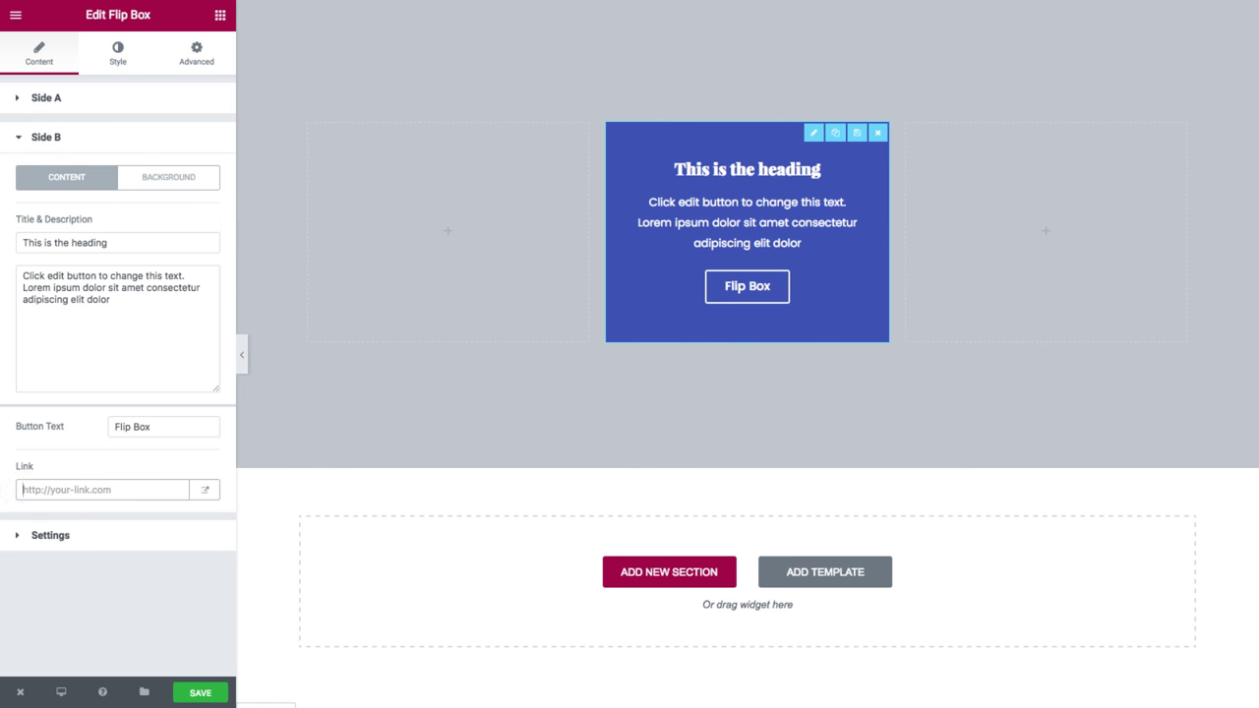
text(www)
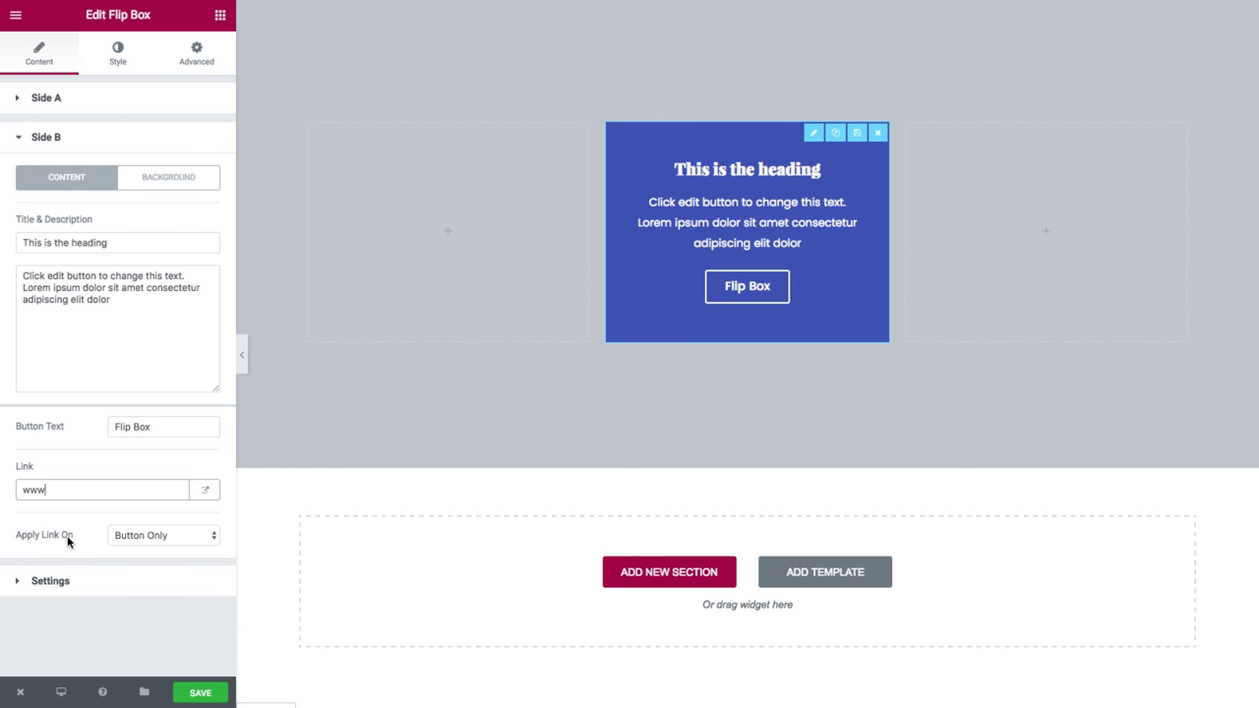
click(144, 543)
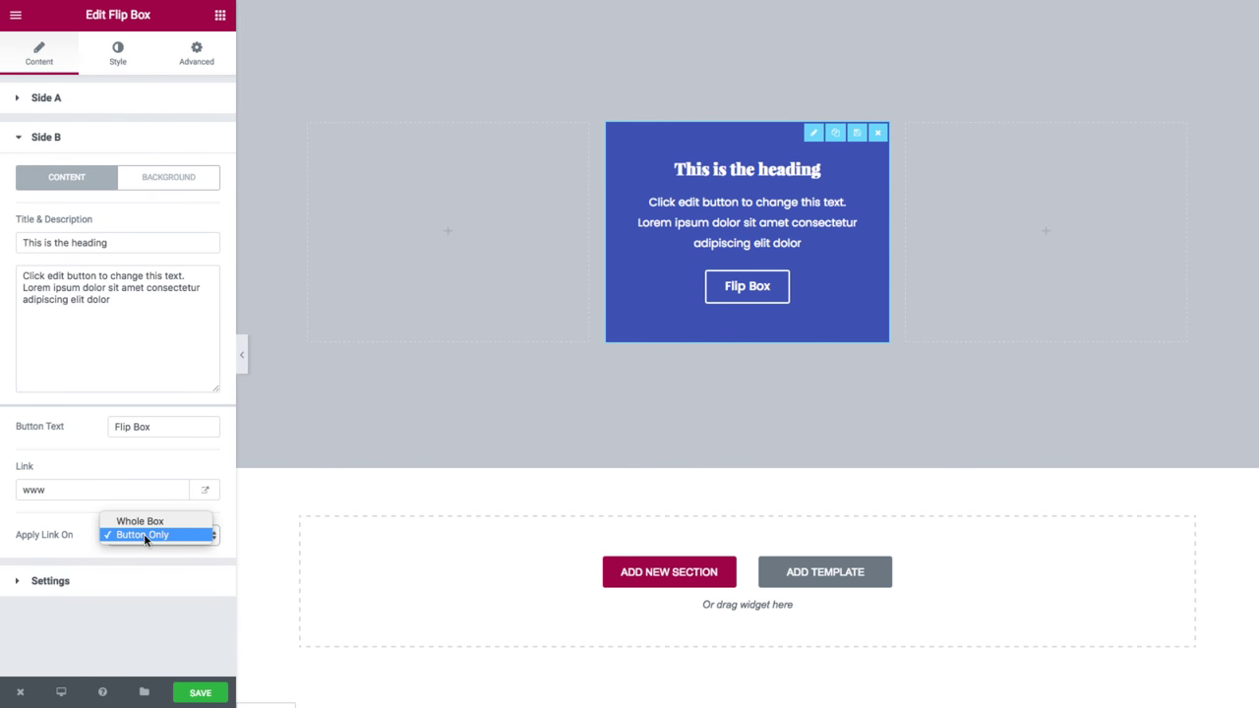
click(151, 523)
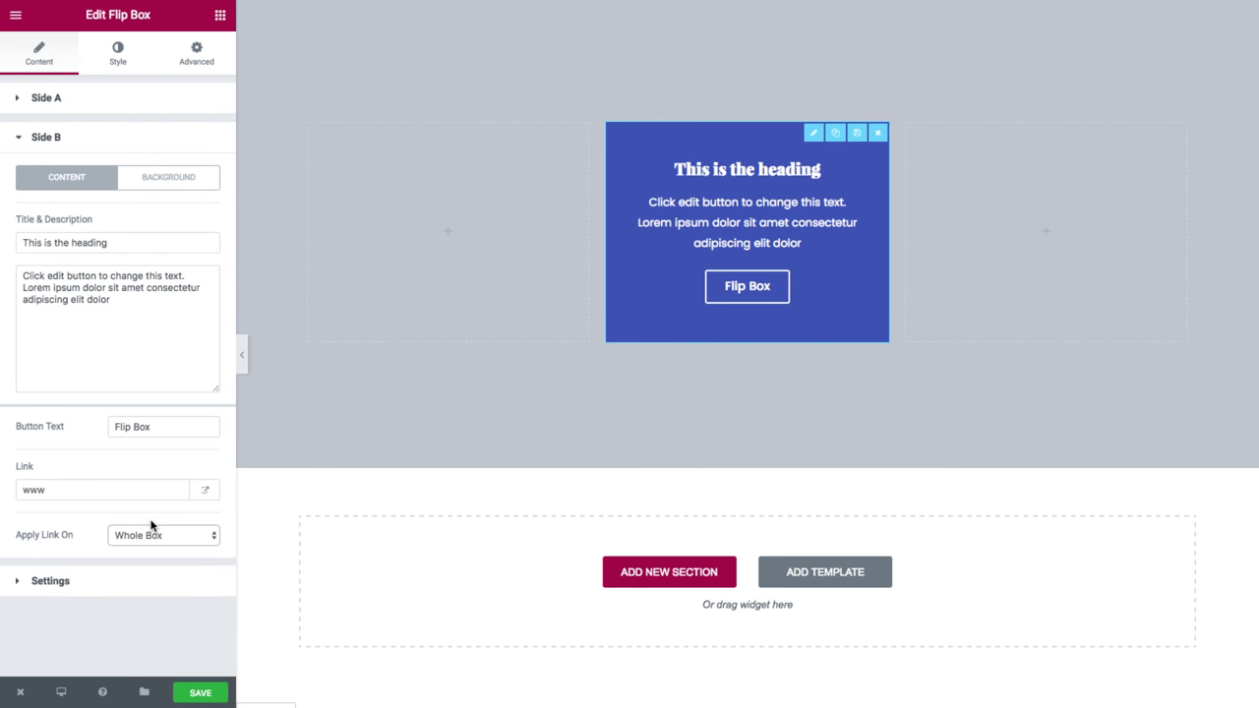
click(205, 493)
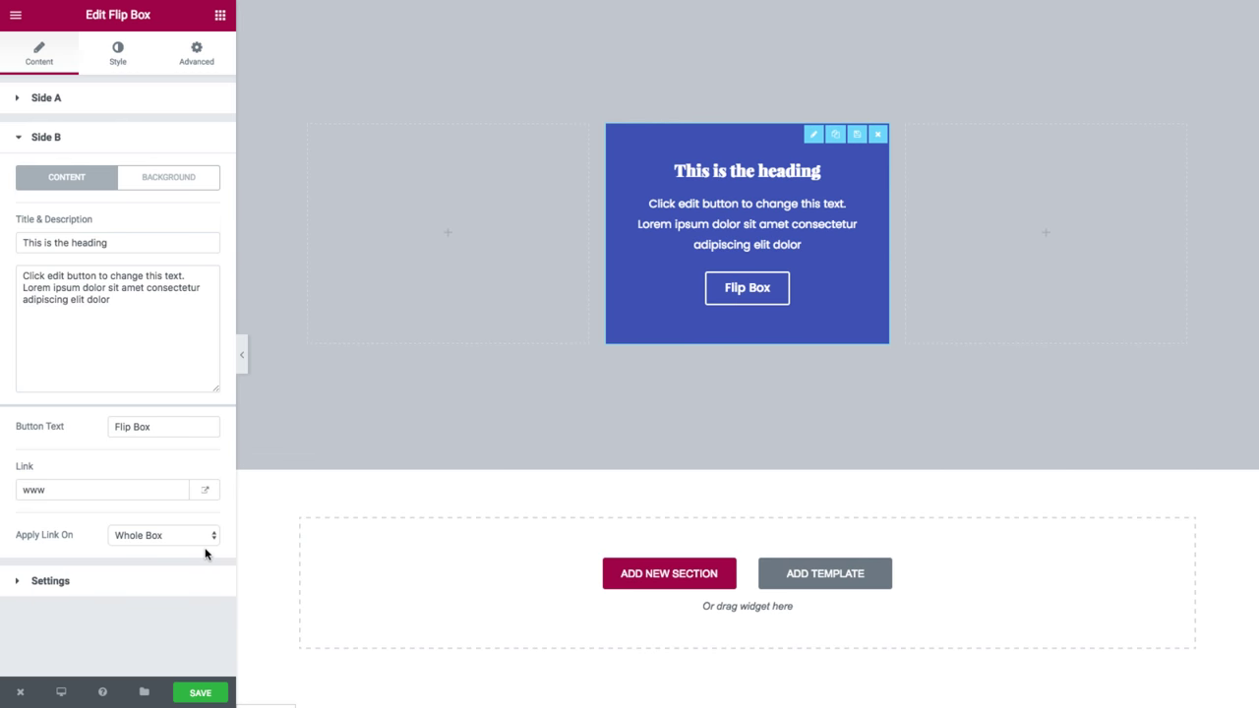
- Try a height of 291 px and a border radius of 118 px in the flip box's general settings
click(107, 584)
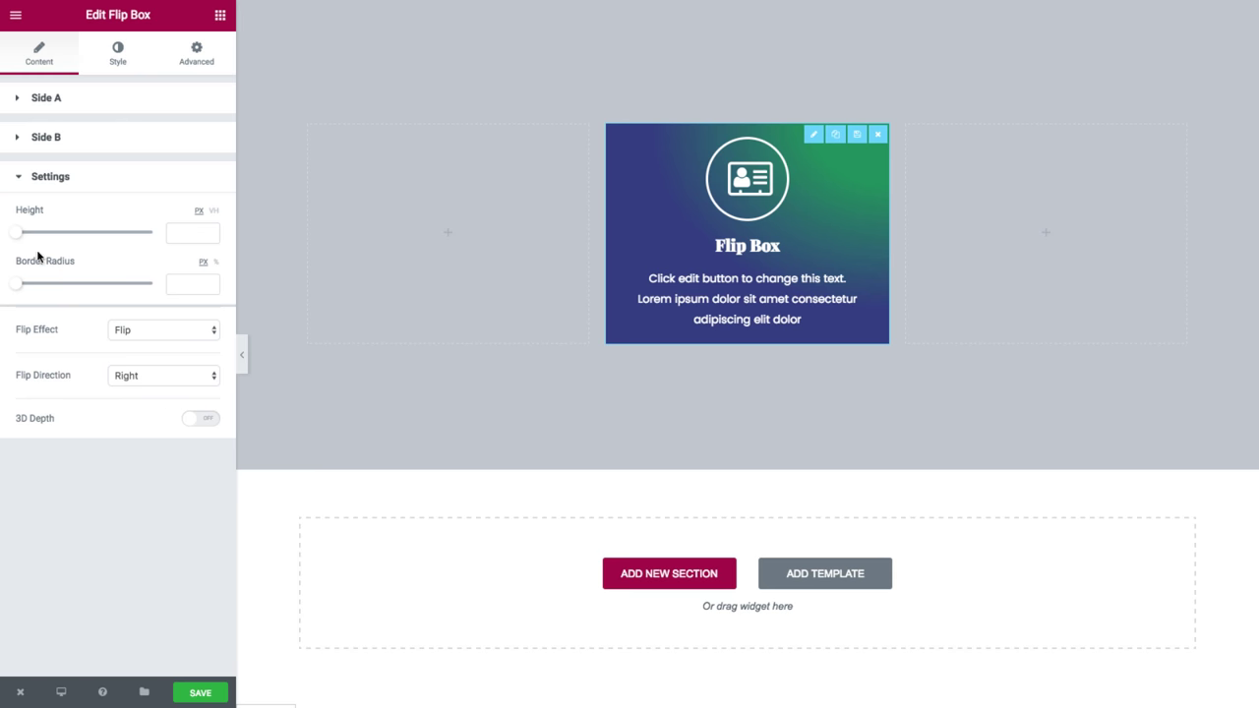
drag(18, 233, 50, 236)
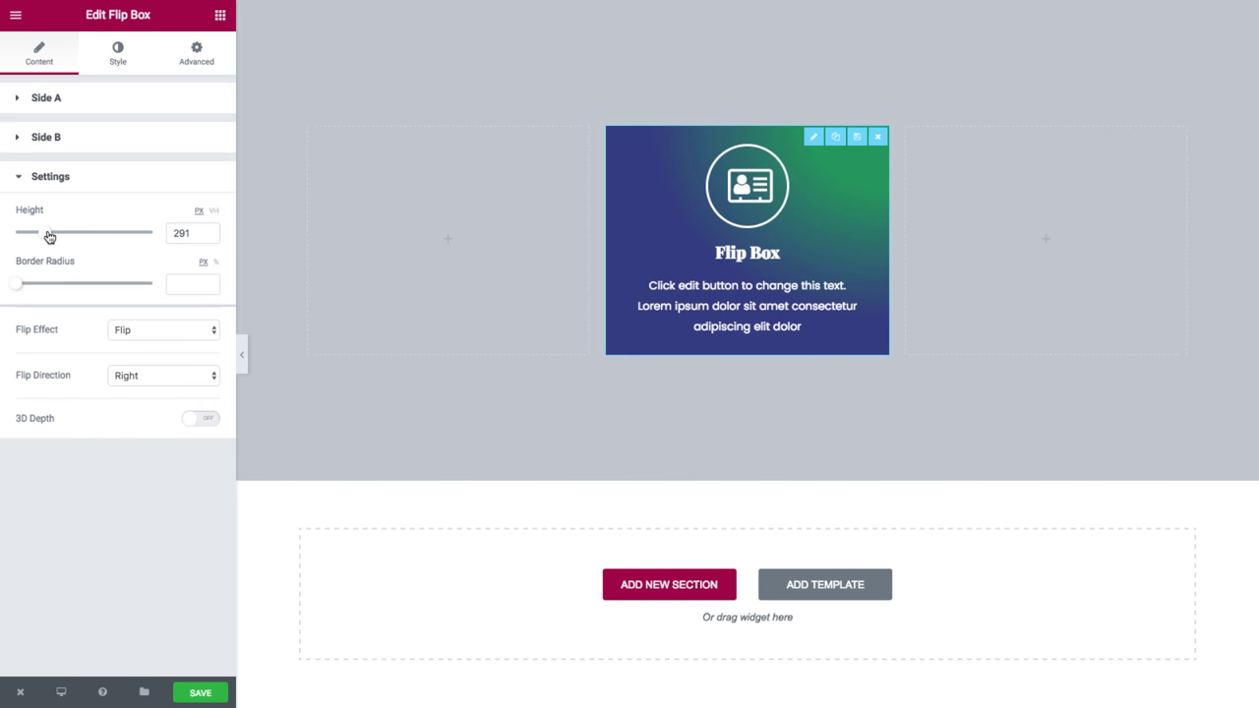
drag(17, 284, 99, 284)
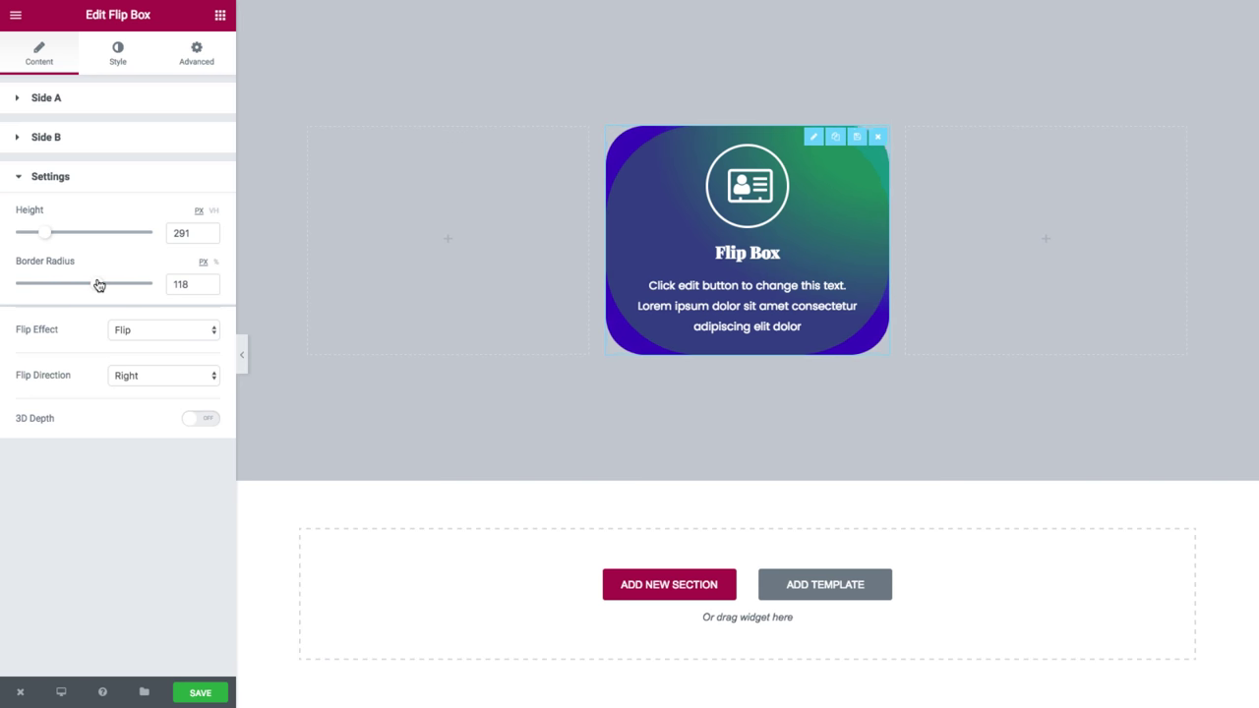
- Clear the flip box's height and border radius values
click(189, 234)
key(BackSpace)
key(BackSpace)
key(BackSpace)
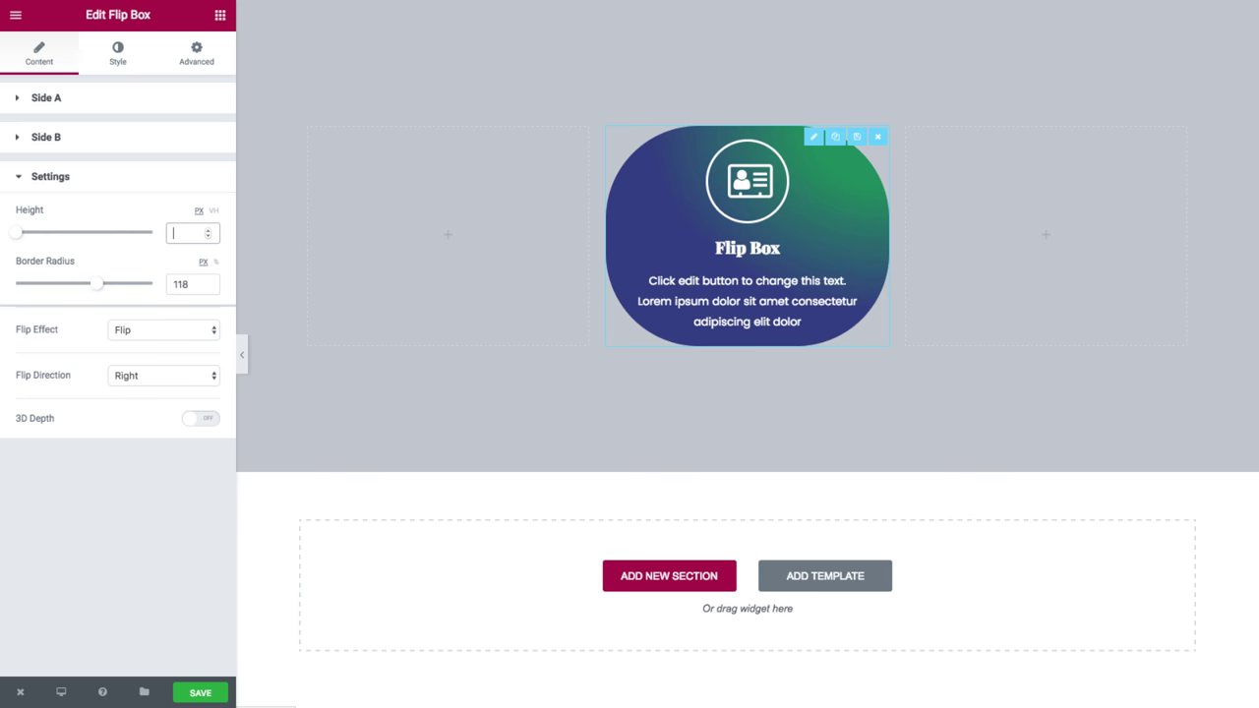
click(181, 285)
key(BackSpace)
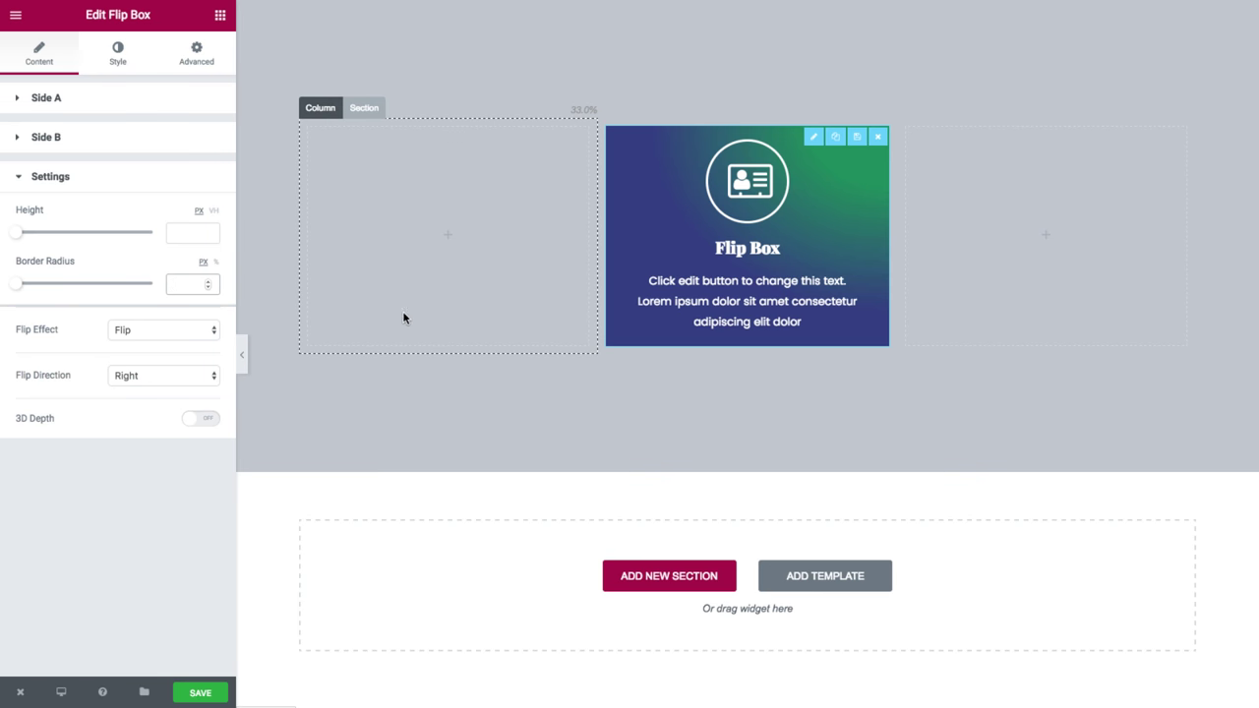
- Try the Slide, Push and Zoom In flip effects and preview them on the flip box
mouse_move(703, 272)
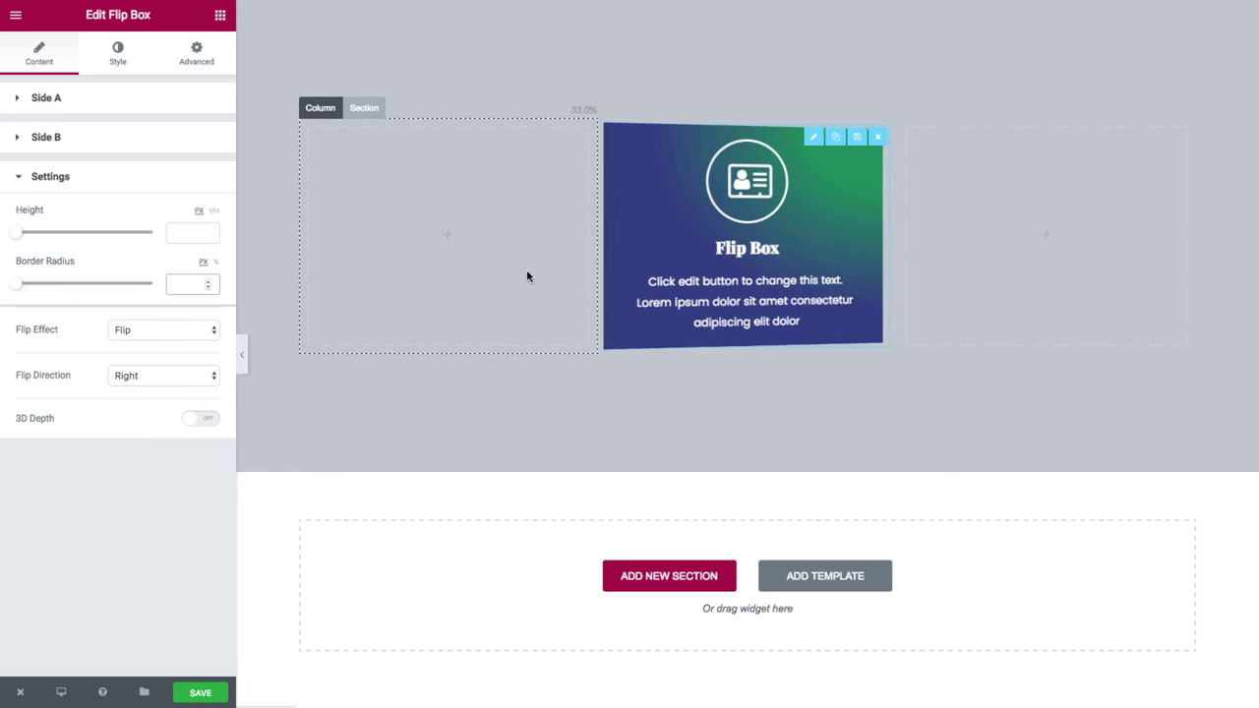
click(192, 330)
click(182, 342)
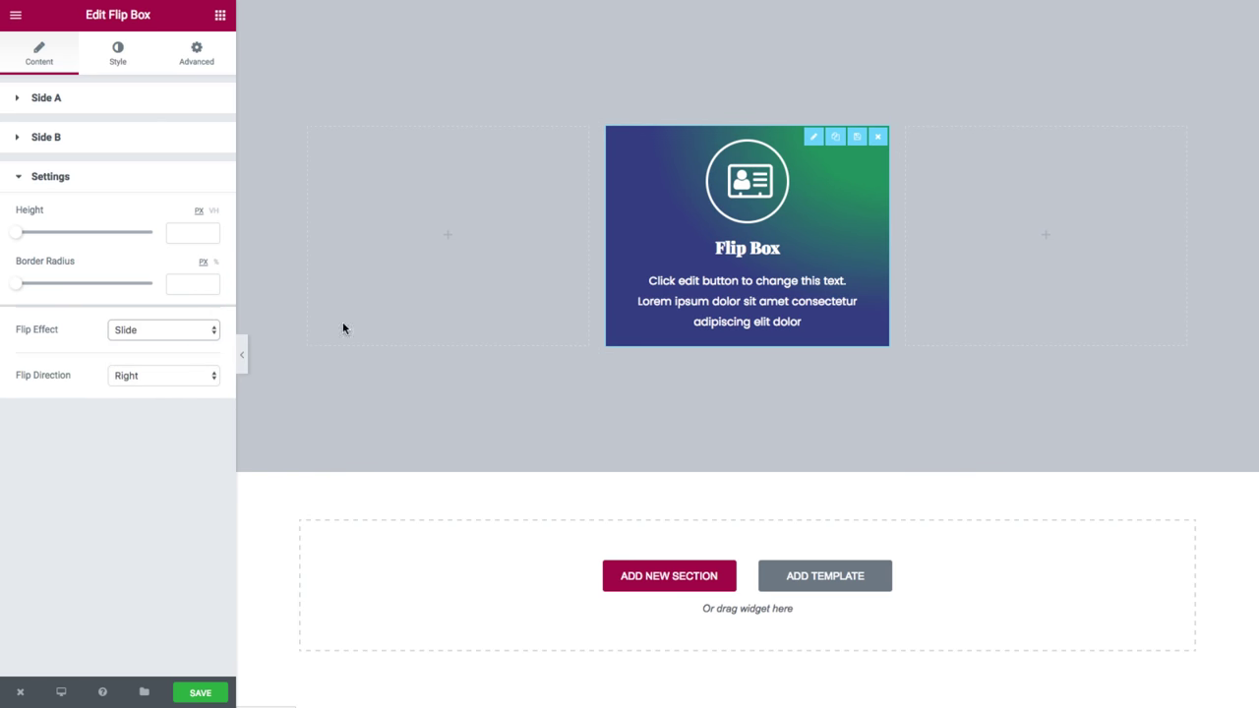
mouse_move(630, 274)
click(161, 332)
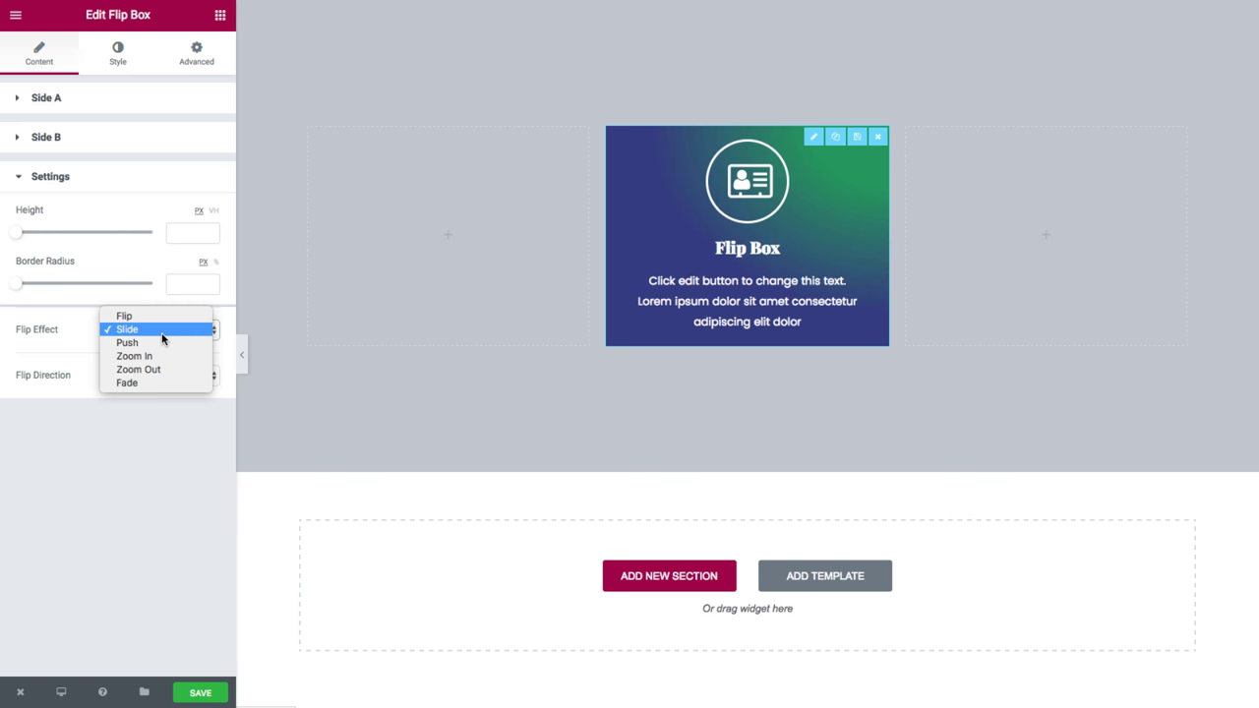
click(158, 341)
click(158, 344)
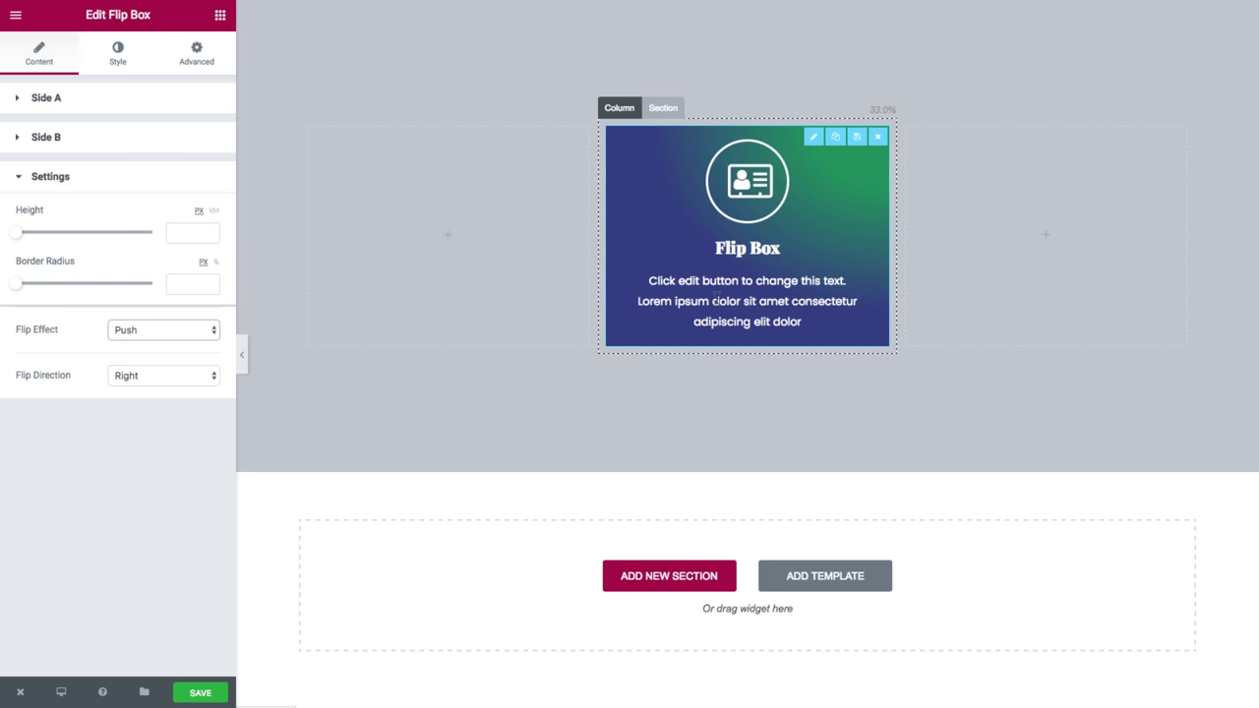
mouse_move(621, 300)
click(183, 335)
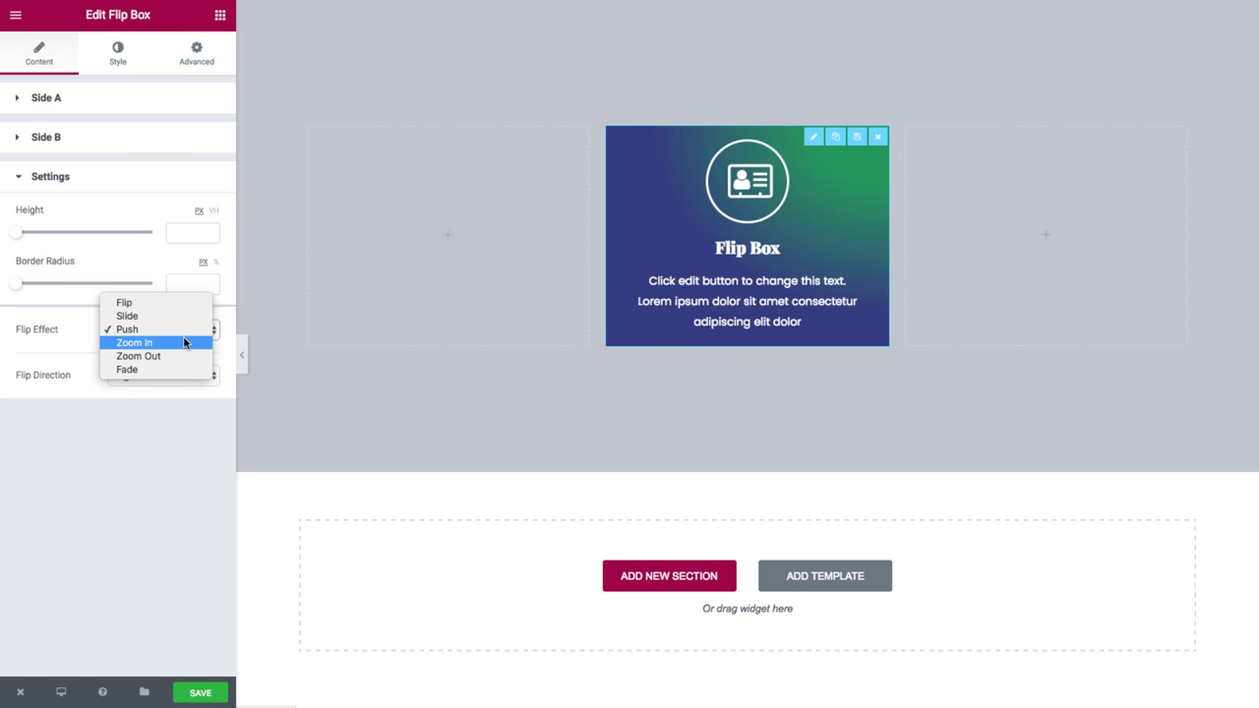
click(181, 346)
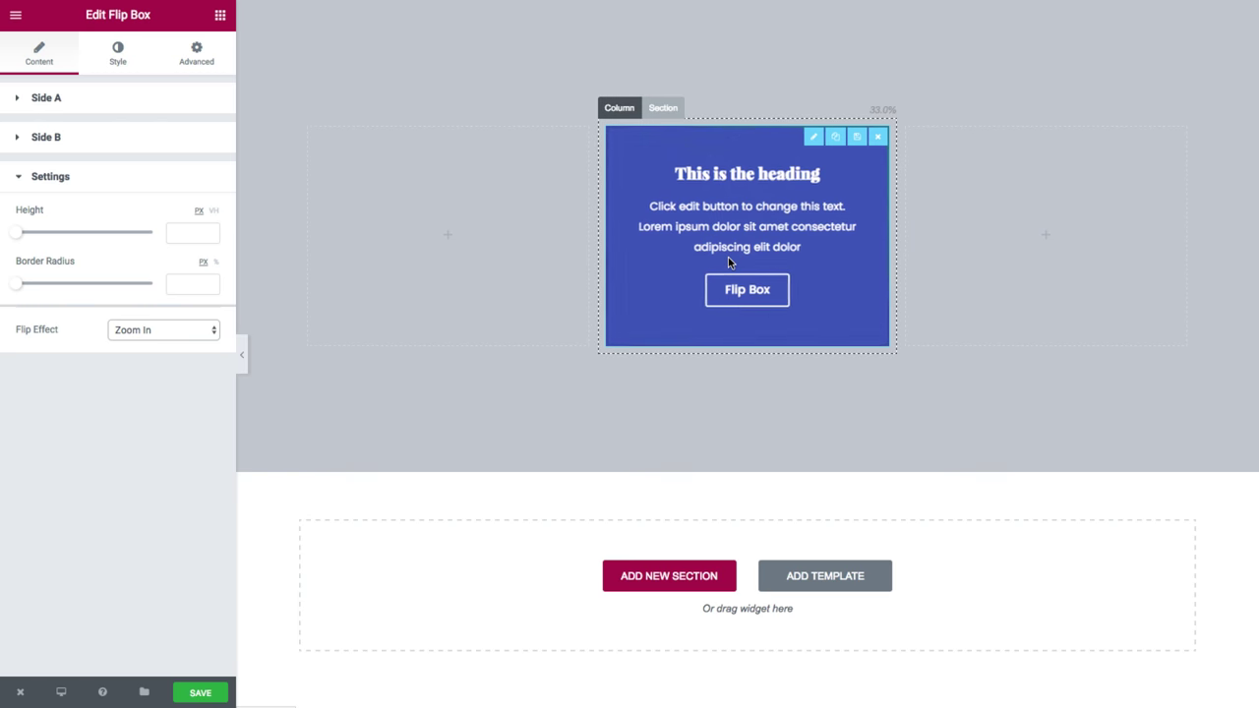
- Try the Zoom Out and Fade flip effects, and set the flip effect back to Flip
click(194, 330)
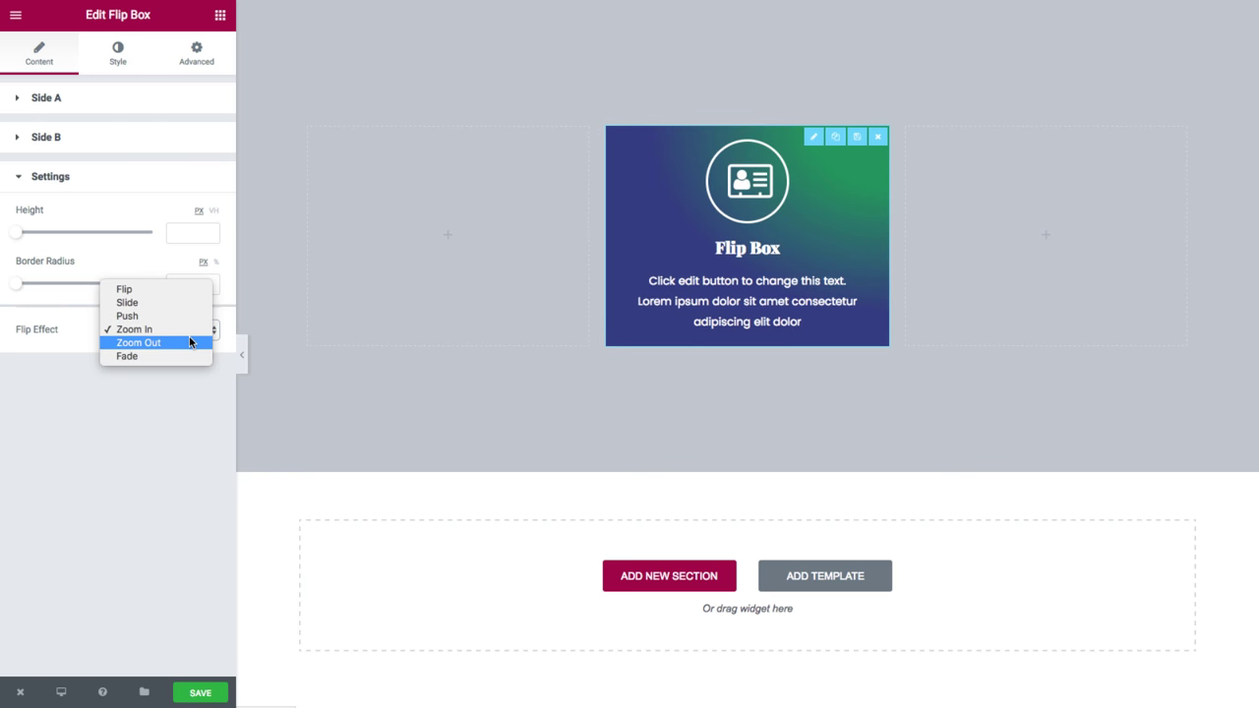
click(189, 339)
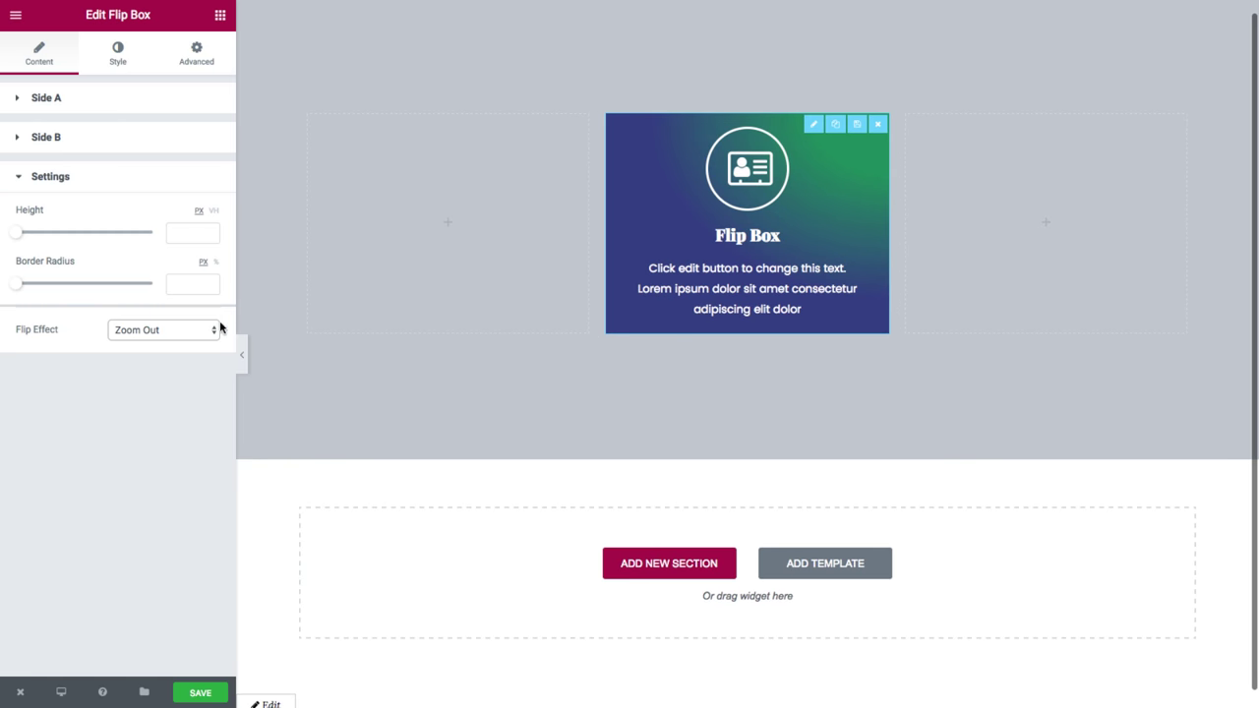
click(213, 330)
click(168, 342)
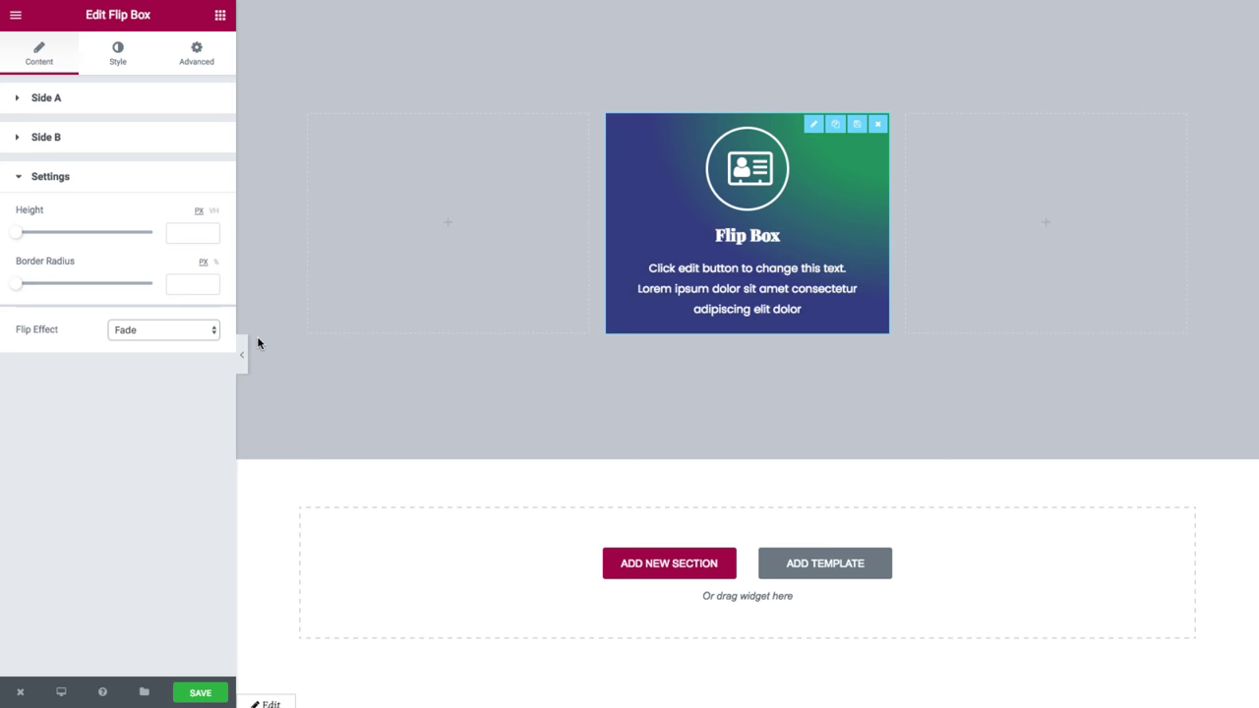
scroll(259, 343, down, 1)
click(176, 333)
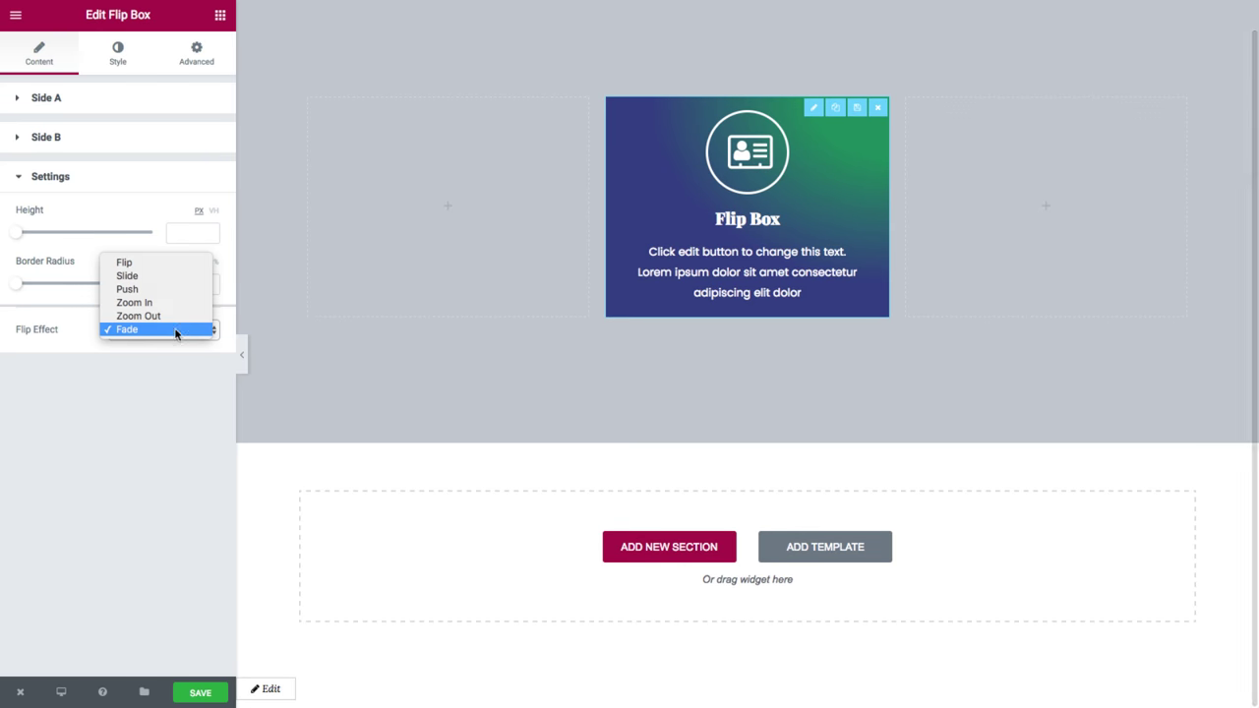
click(153, 264)
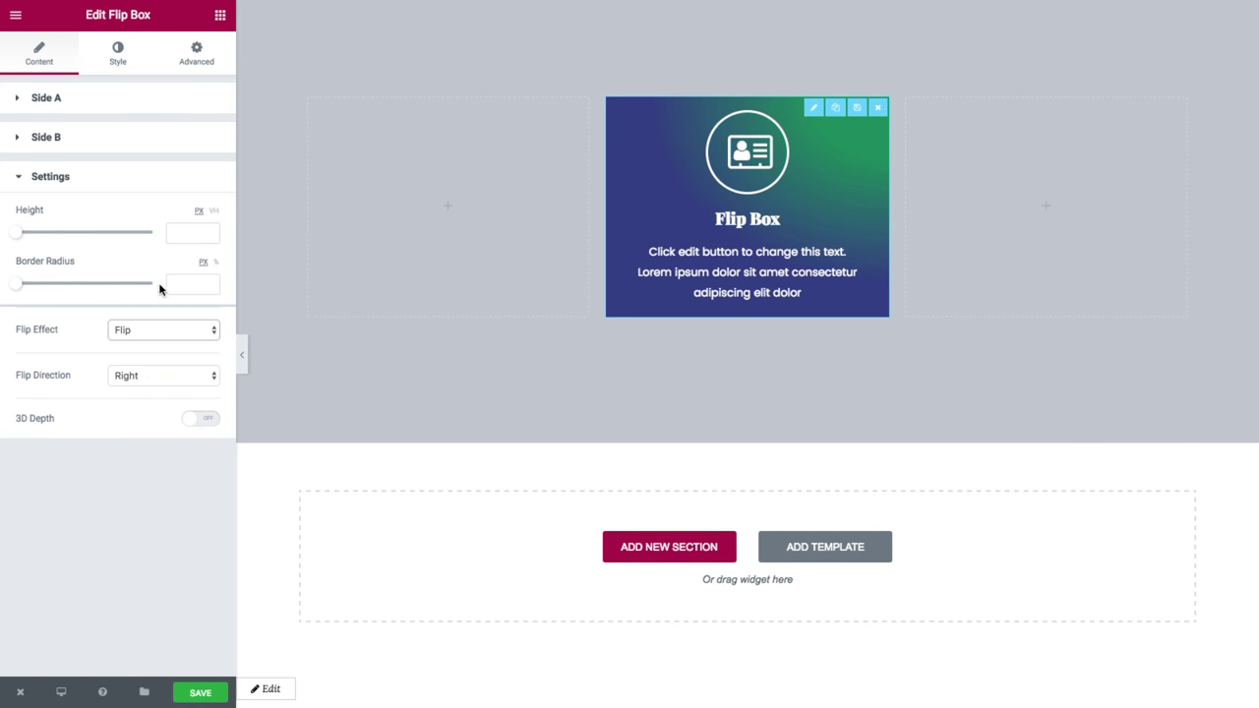
- Try the flip directions Left, Right, Up and Down and preview the box's movement
click(150, 379)
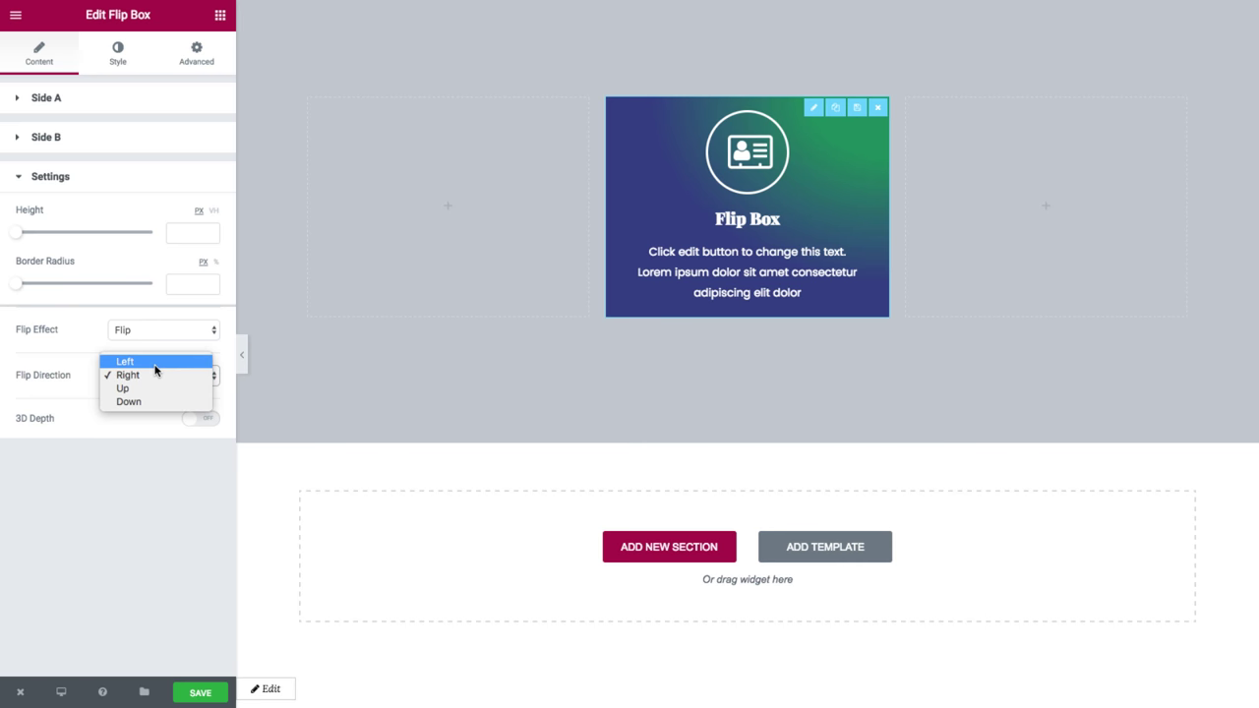
click(153, 362)
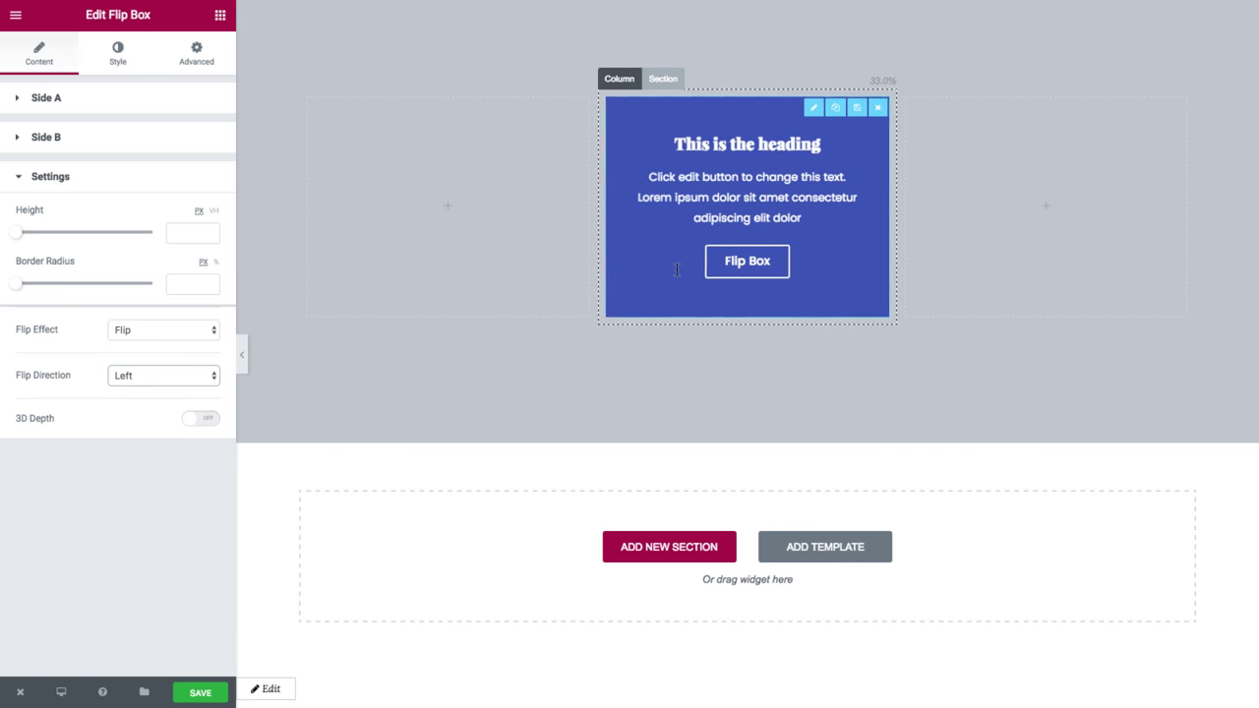
click(155, 376)
click(149, 390)
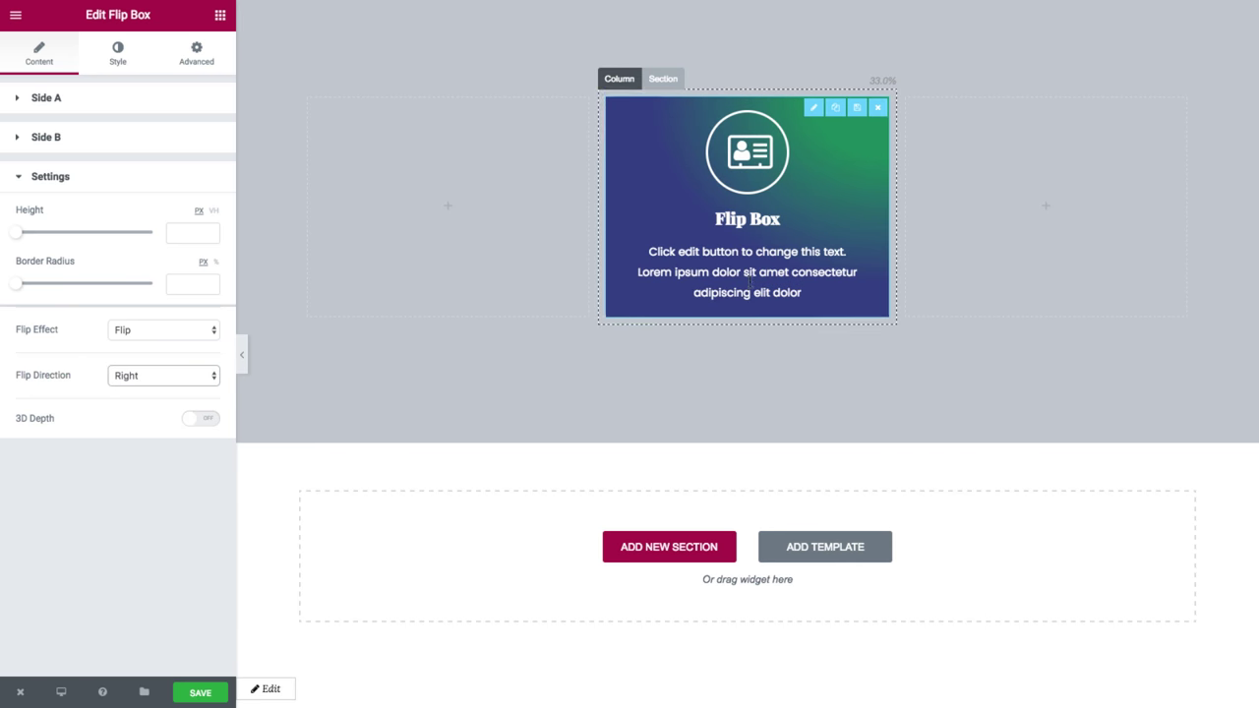
click(164, 376)
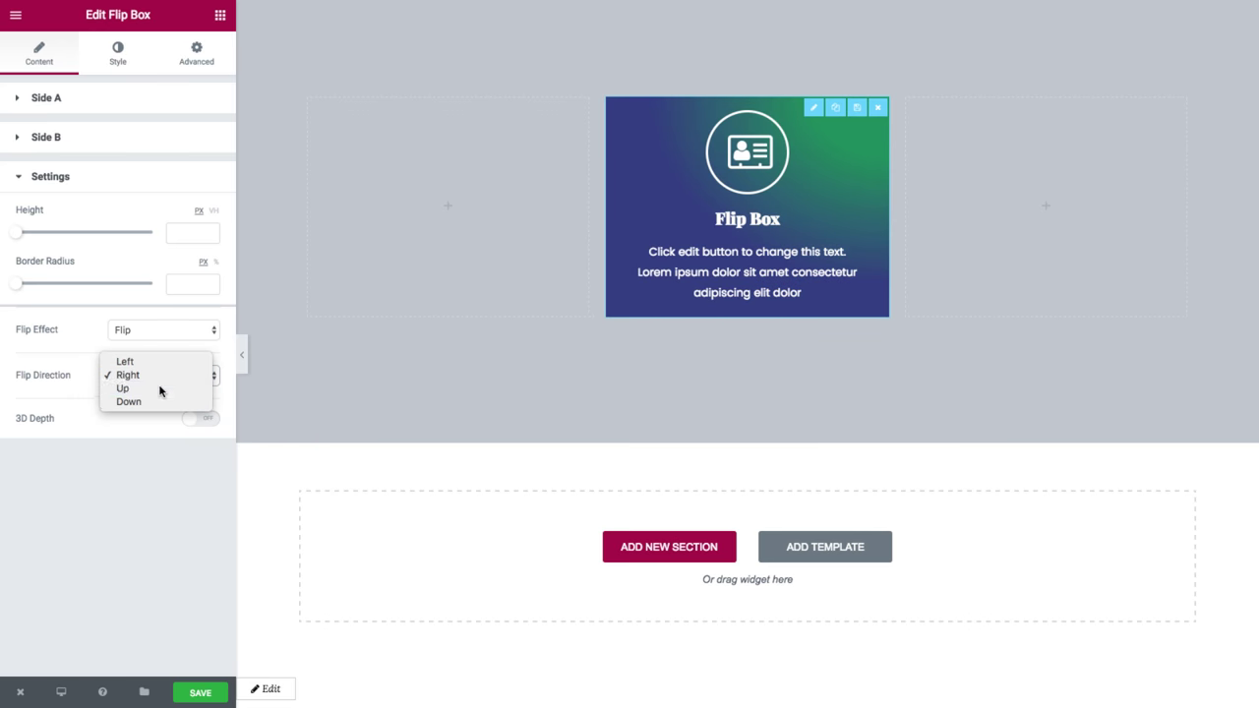
click(160, 389)
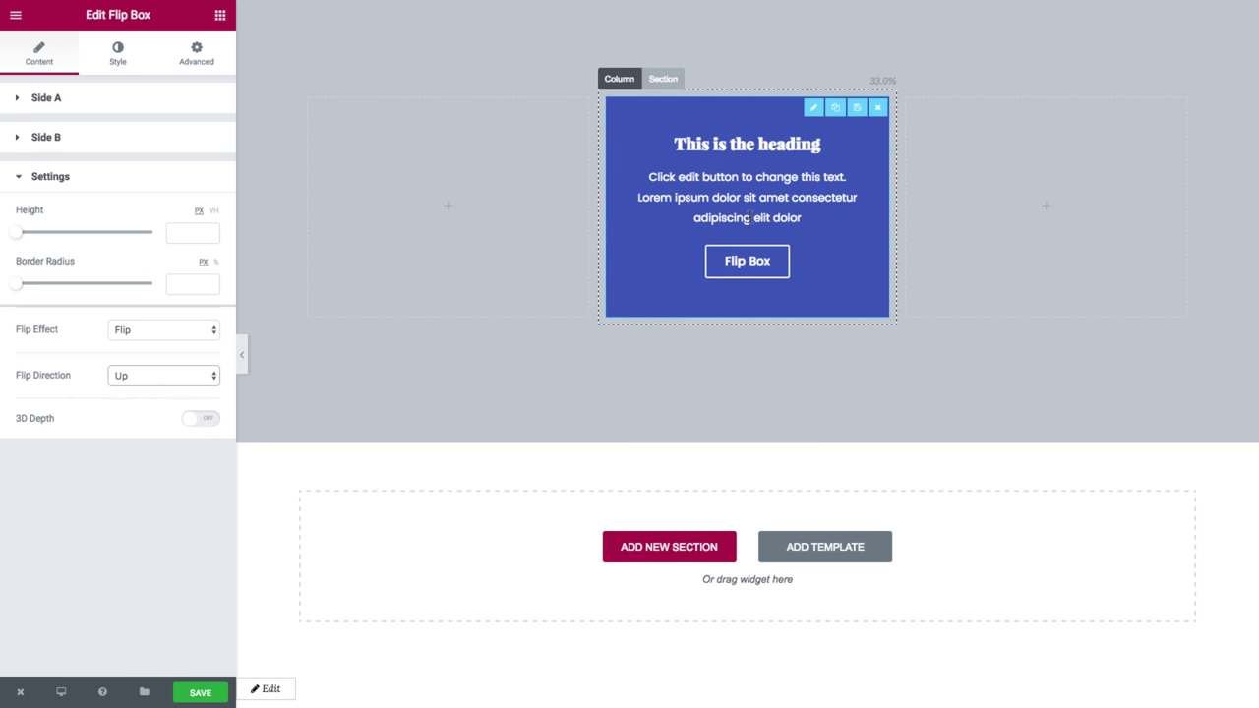
click(126, 376)
click(127, 389)
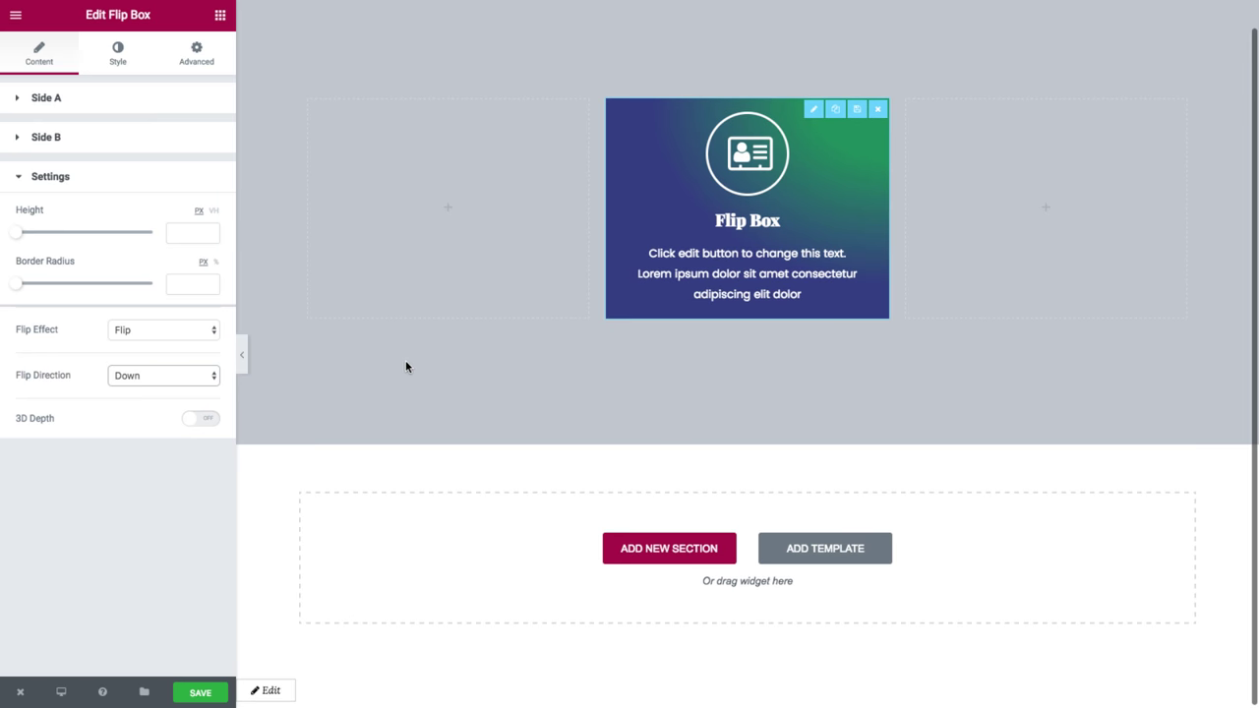
- Turn on 3D Depth, preview it with the Down and Right flip directions, and set the direction to Left
click(190, 422)
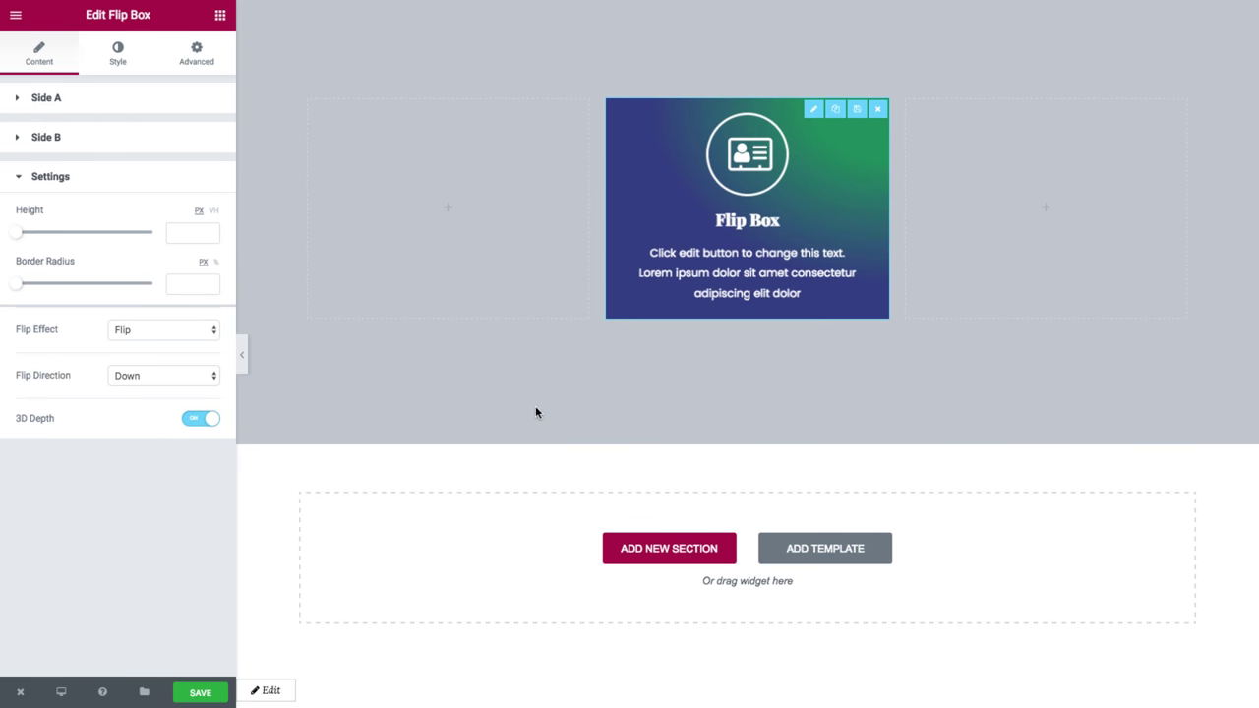
mouse_move(640, 277)
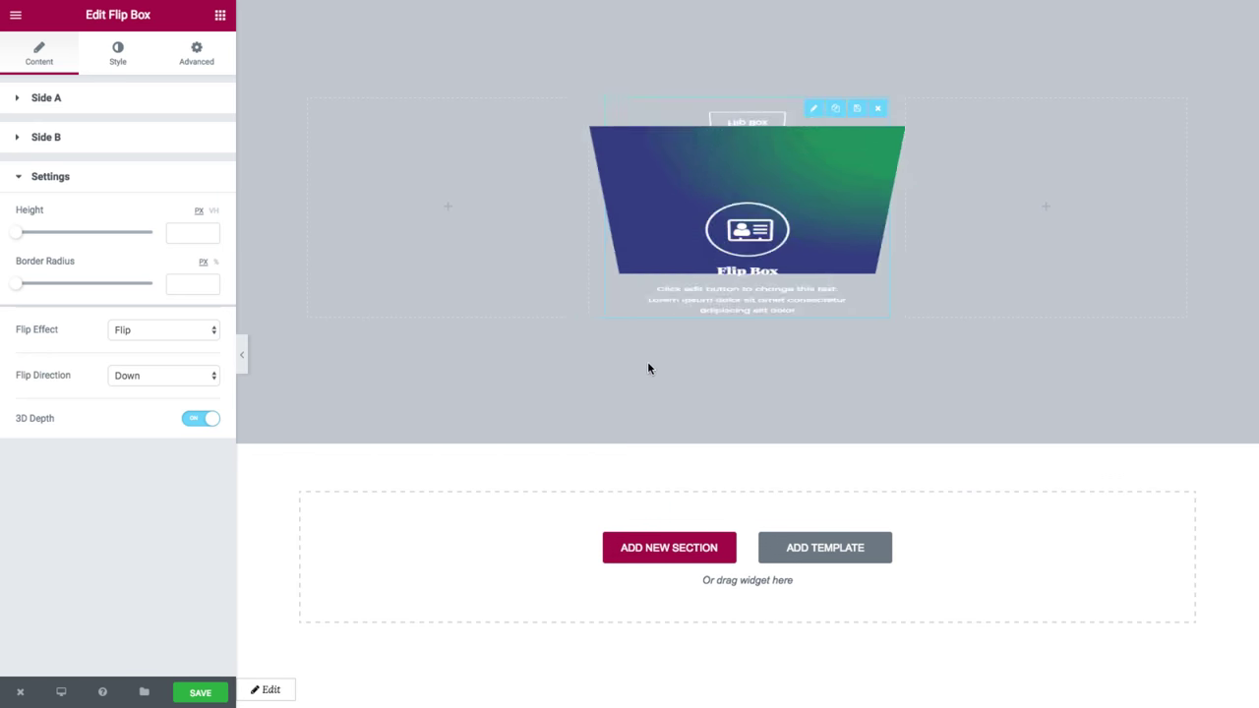
click(168, 373)
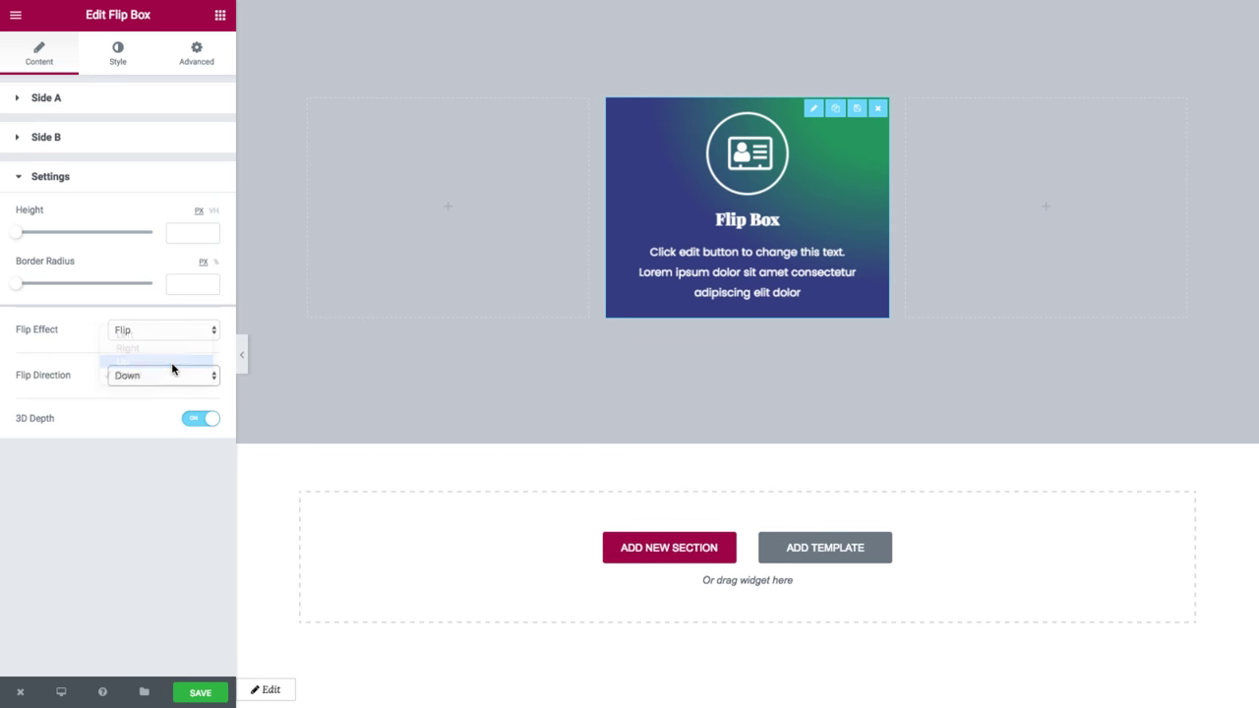
click(168, 348)
mouse_move(602, 273)
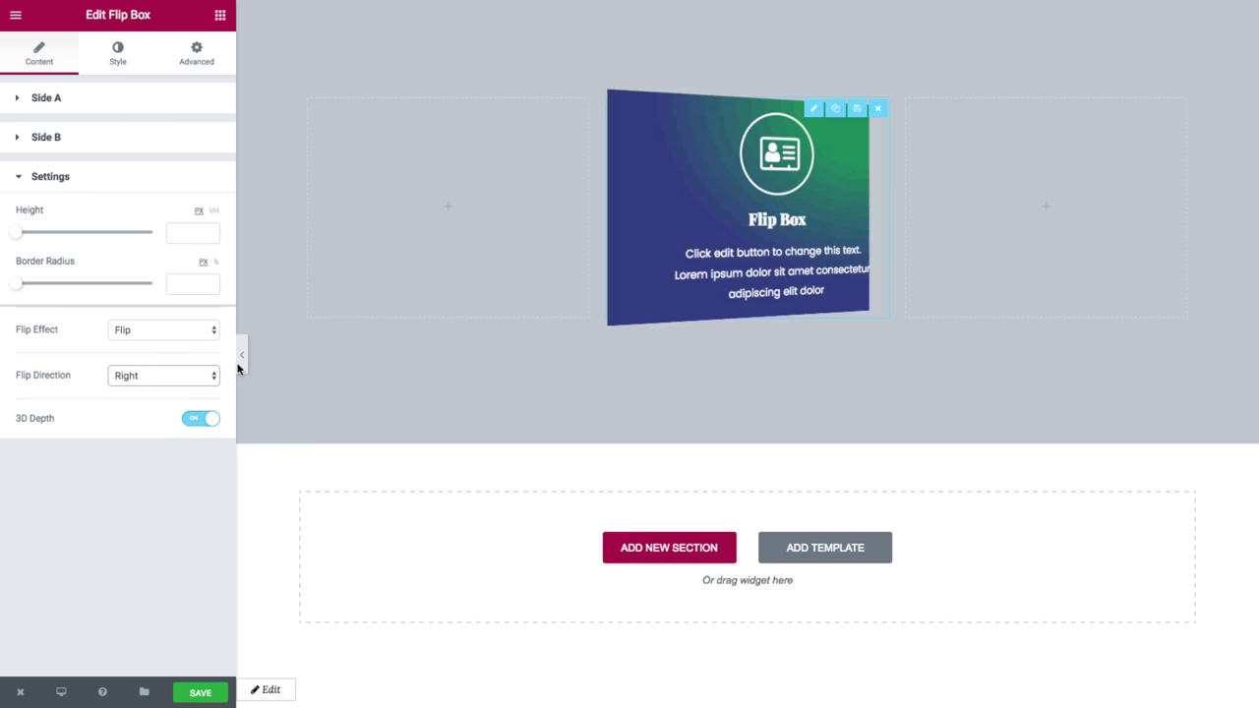
click(148, 377)
click(149, 360)
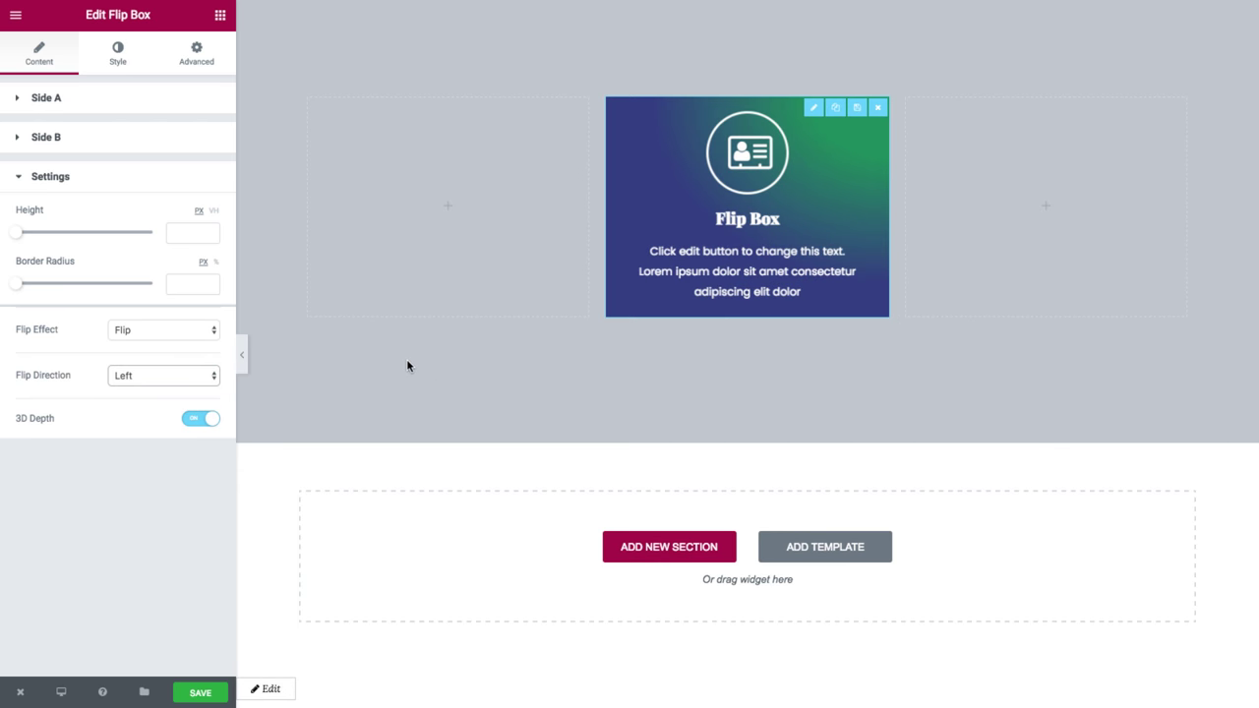
- Try the Slide flip effect, check its flip direction options, and switch the flip effect to Push
click(170, 334)
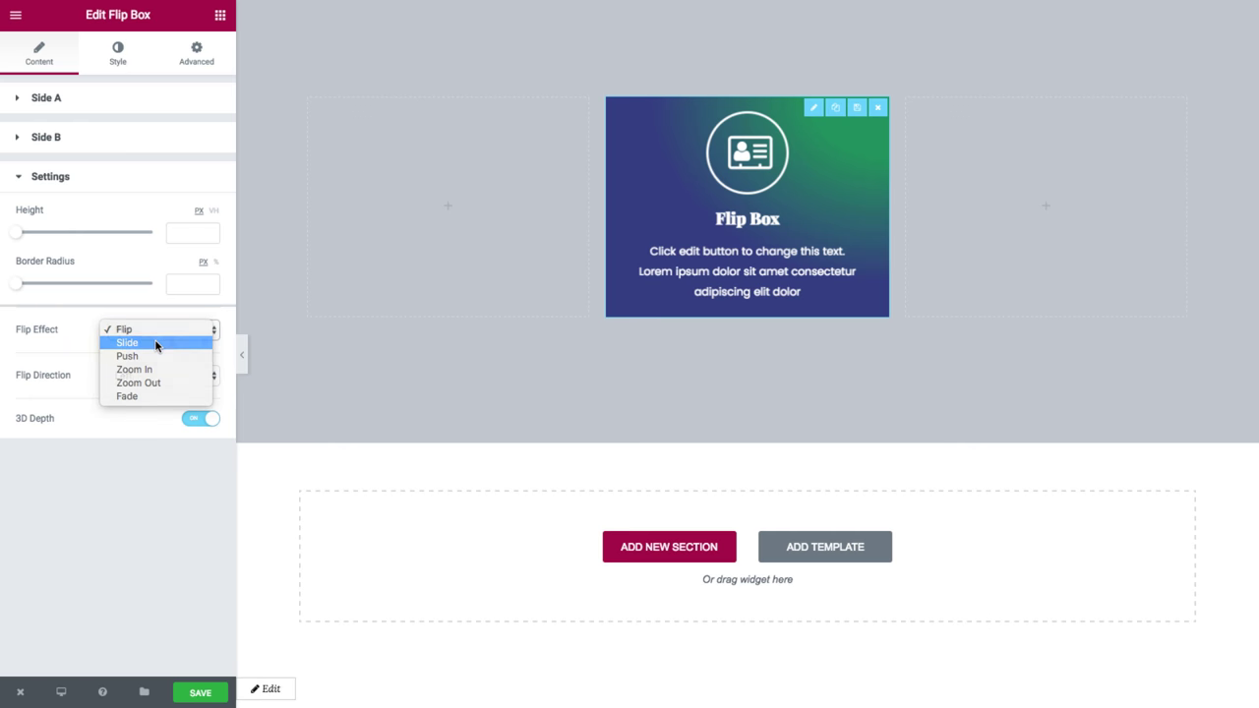
click(156, 343)
click(154, 375)
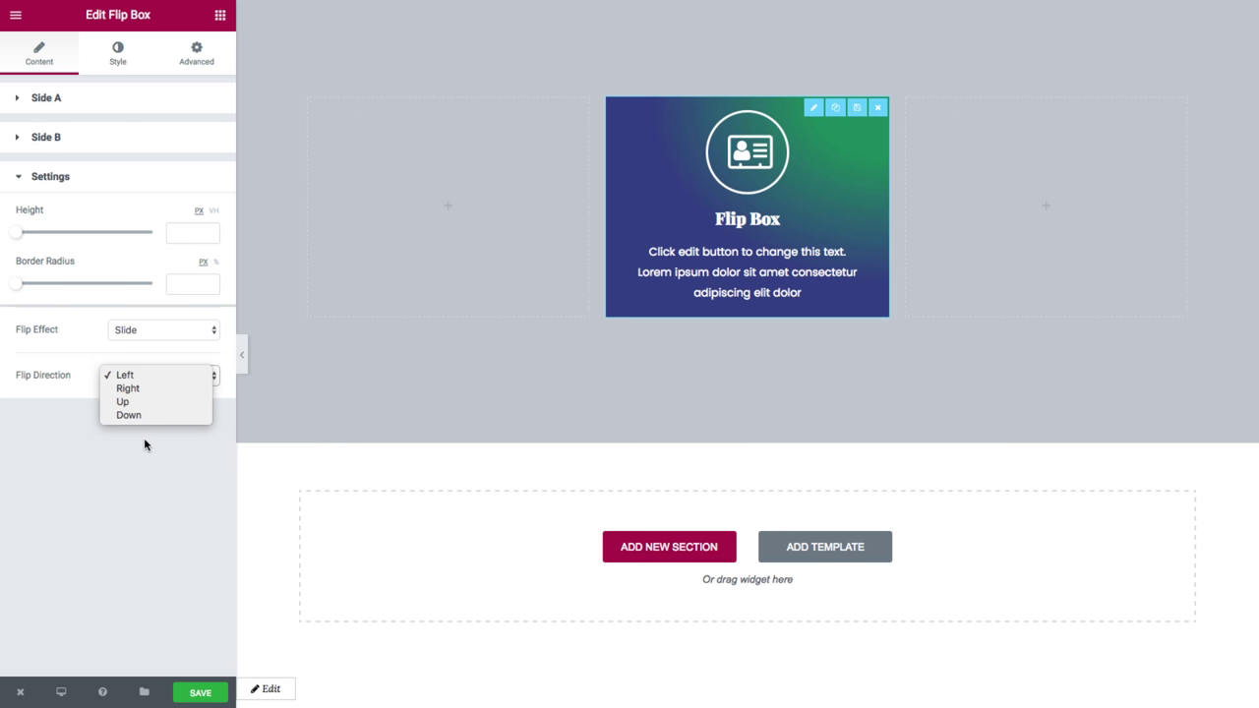
click(147, 433)
click(181, 332)
click(177, 344)
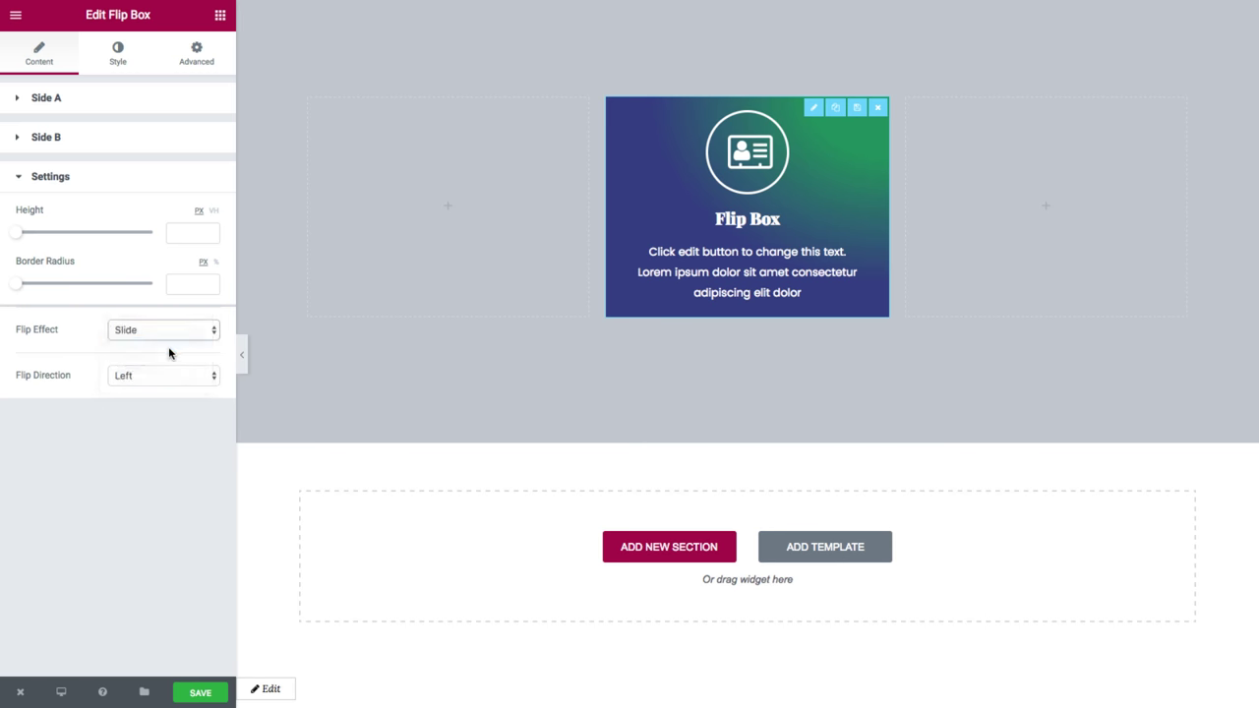
- Review the Side B and Side A content settings and increase the flip box's height to roughly double
click(33, 180)
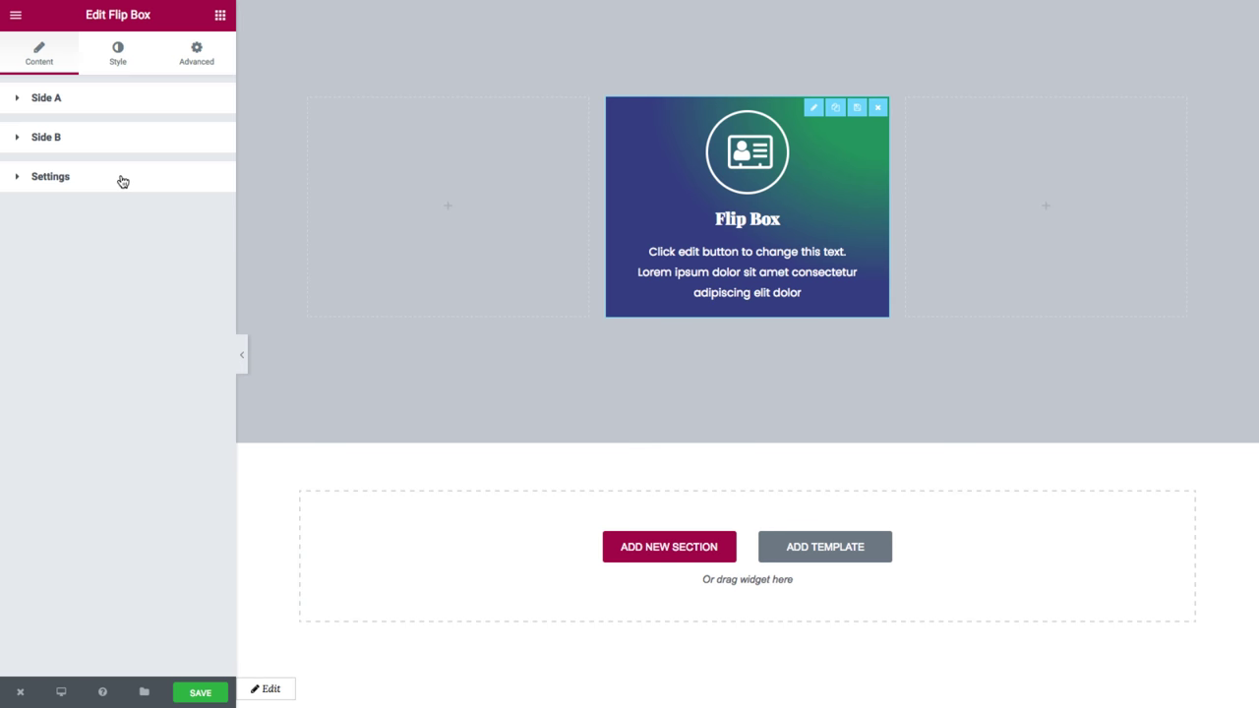
click(127, 147)
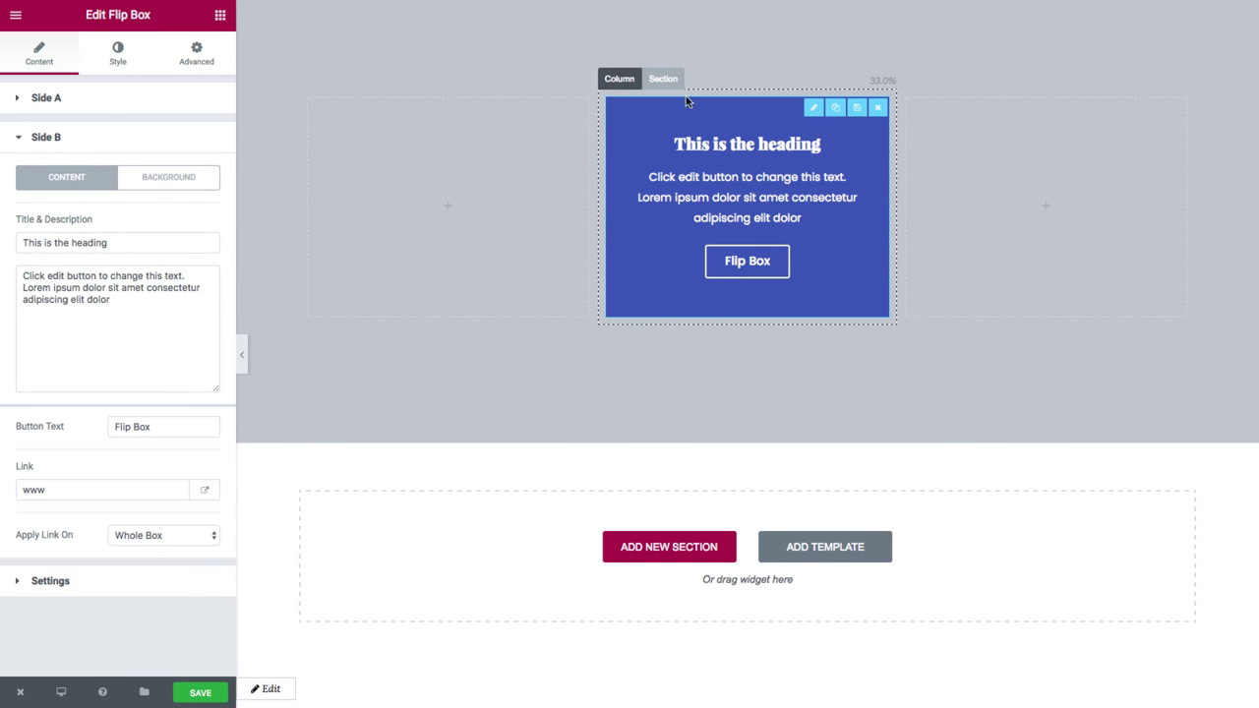
click(49, 139)
click(25, 110)
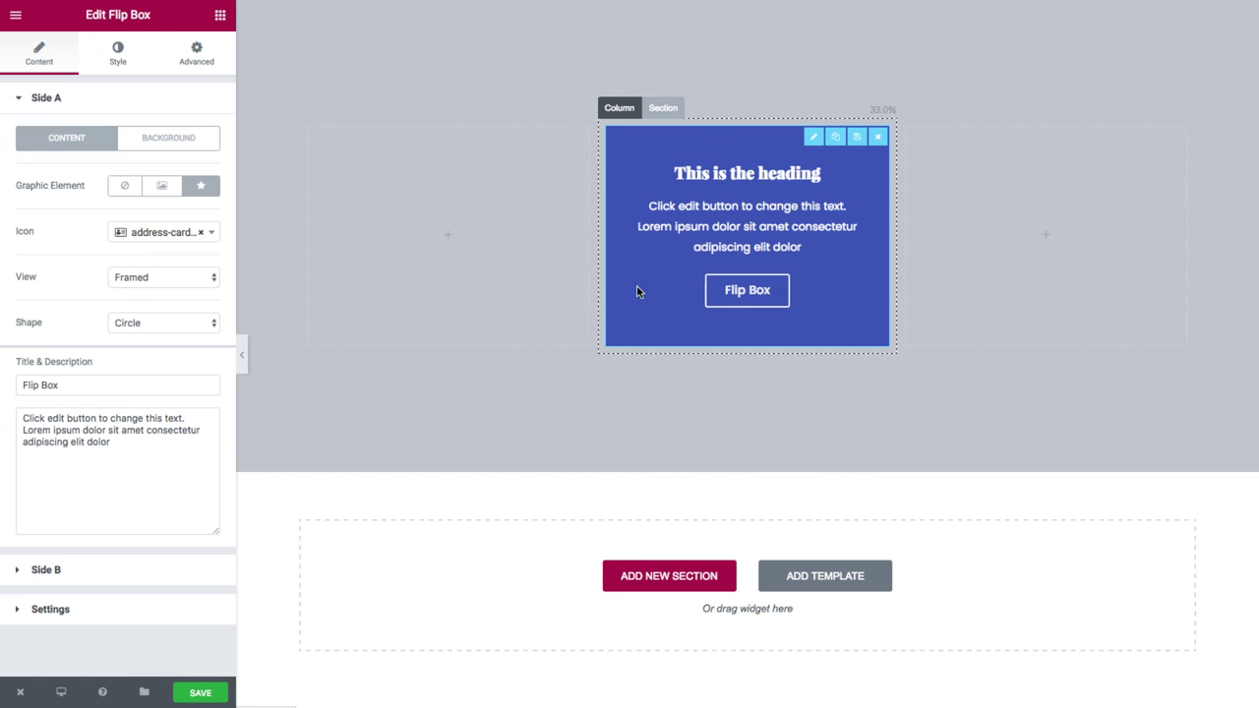
click(115, 607)
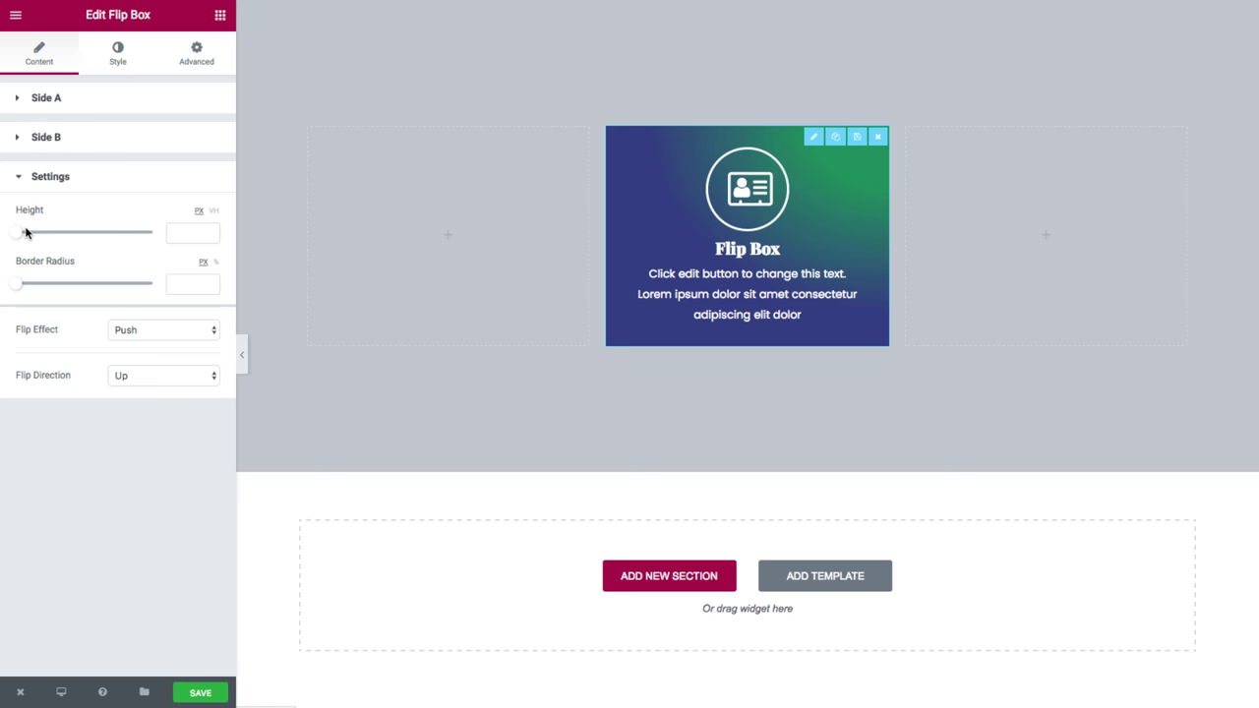
drag(15, 233, 84, 234)
- Switch Side A's background to the classic type and remove its background image, leaving the solid green color
click(49, 102)
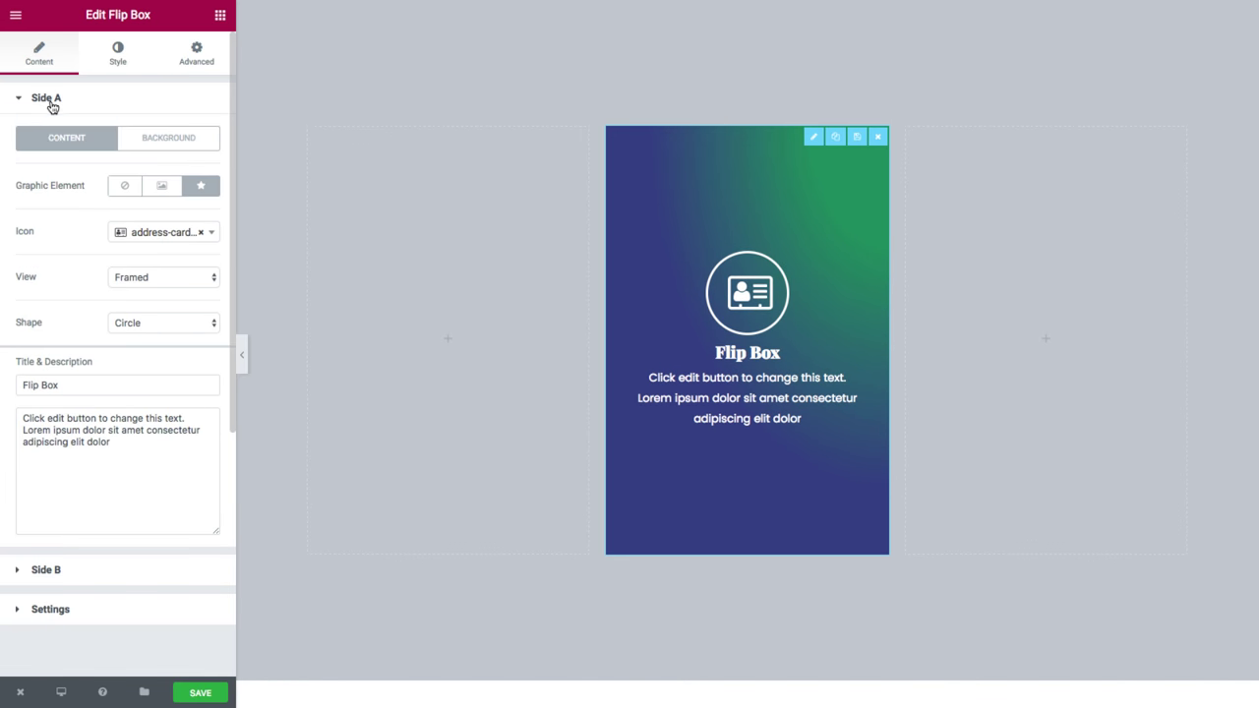
click(140, 140)
click(94, 204)
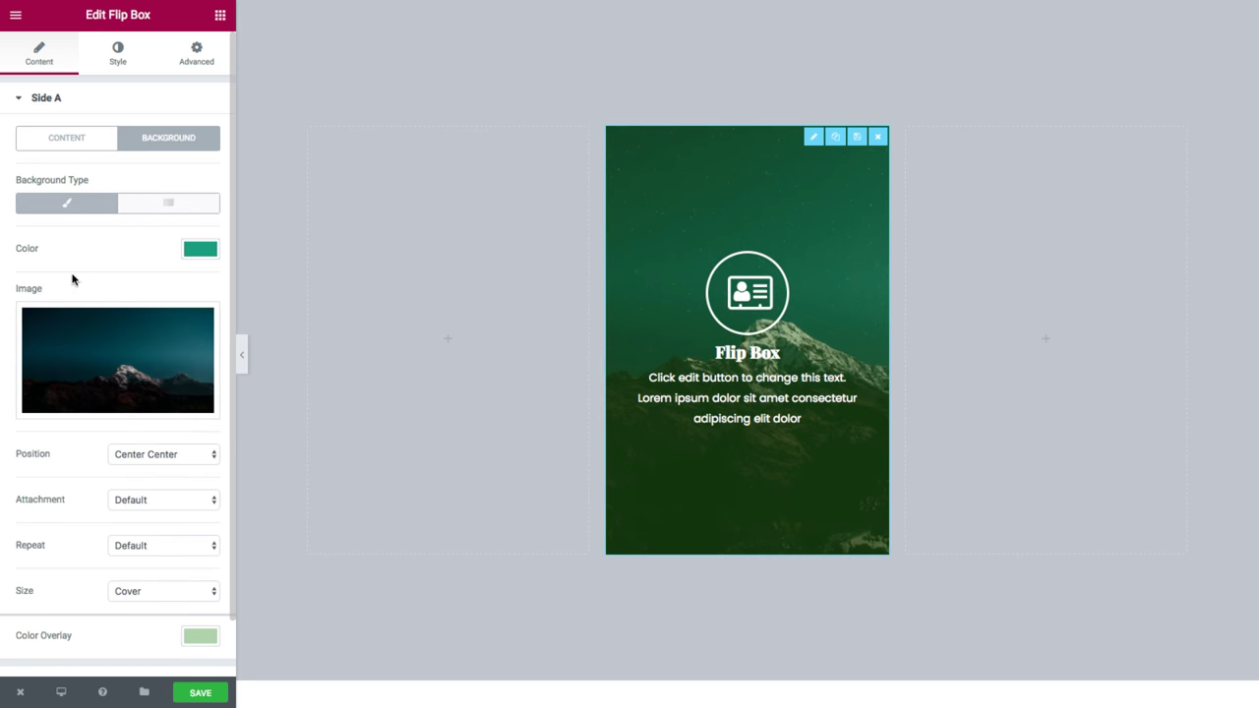
click(120, 400)
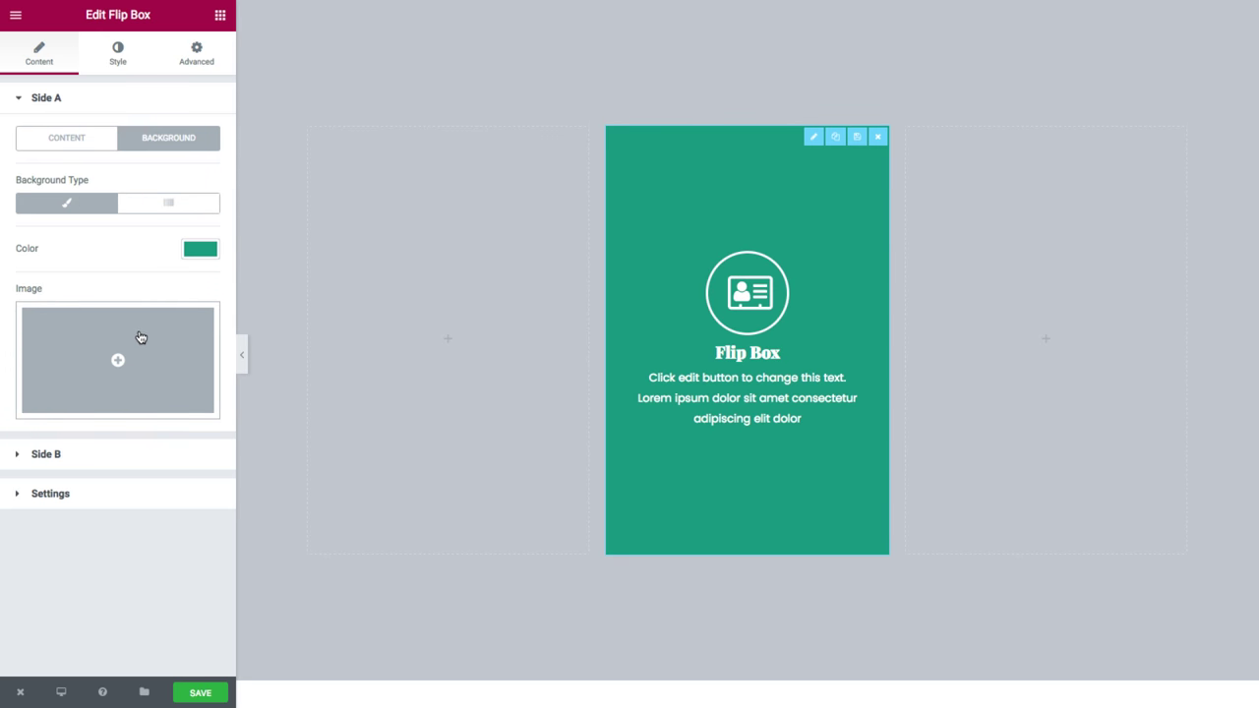
- Set Side A's padding to 13 px on all four sides in its style settings
click(117, 59)
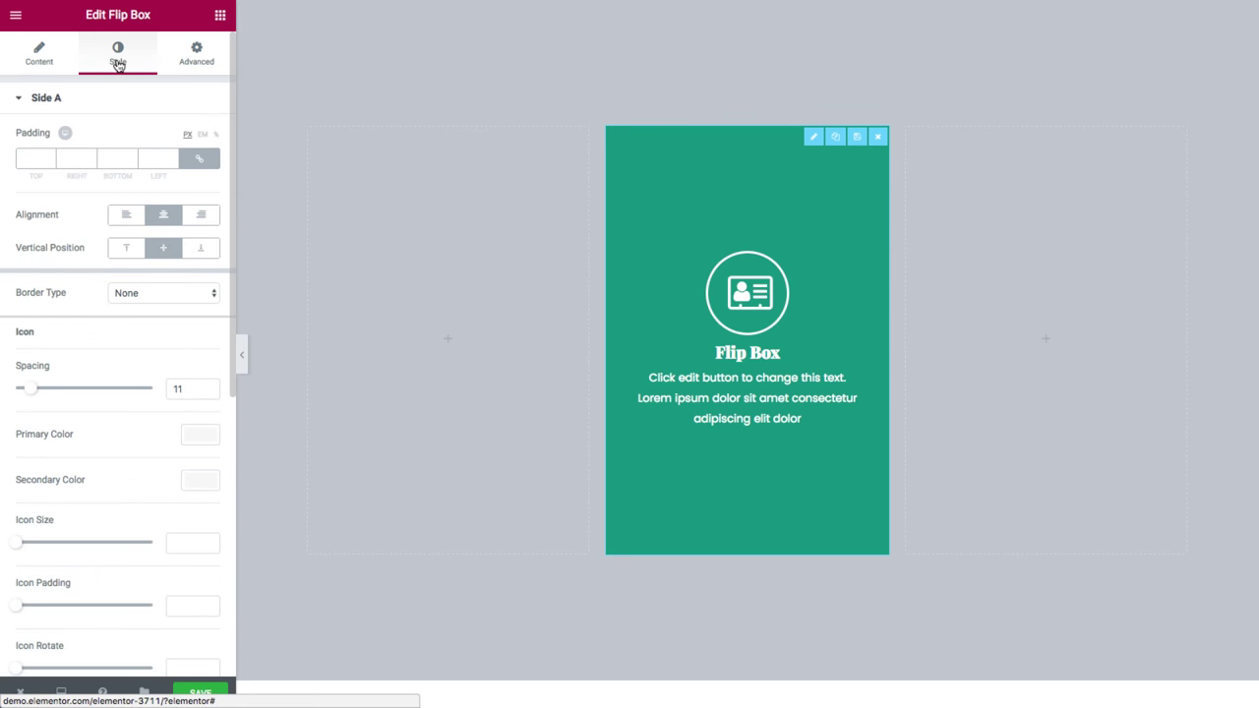
click(55, 102)
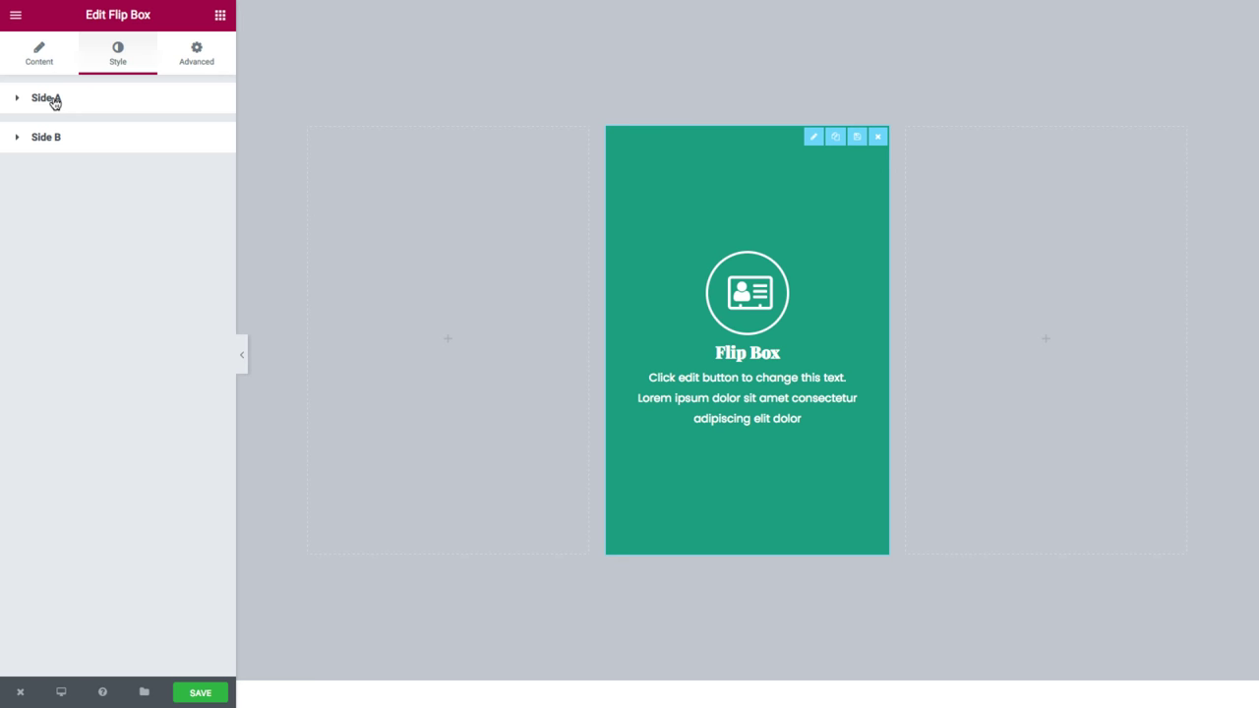
click(54, 103)
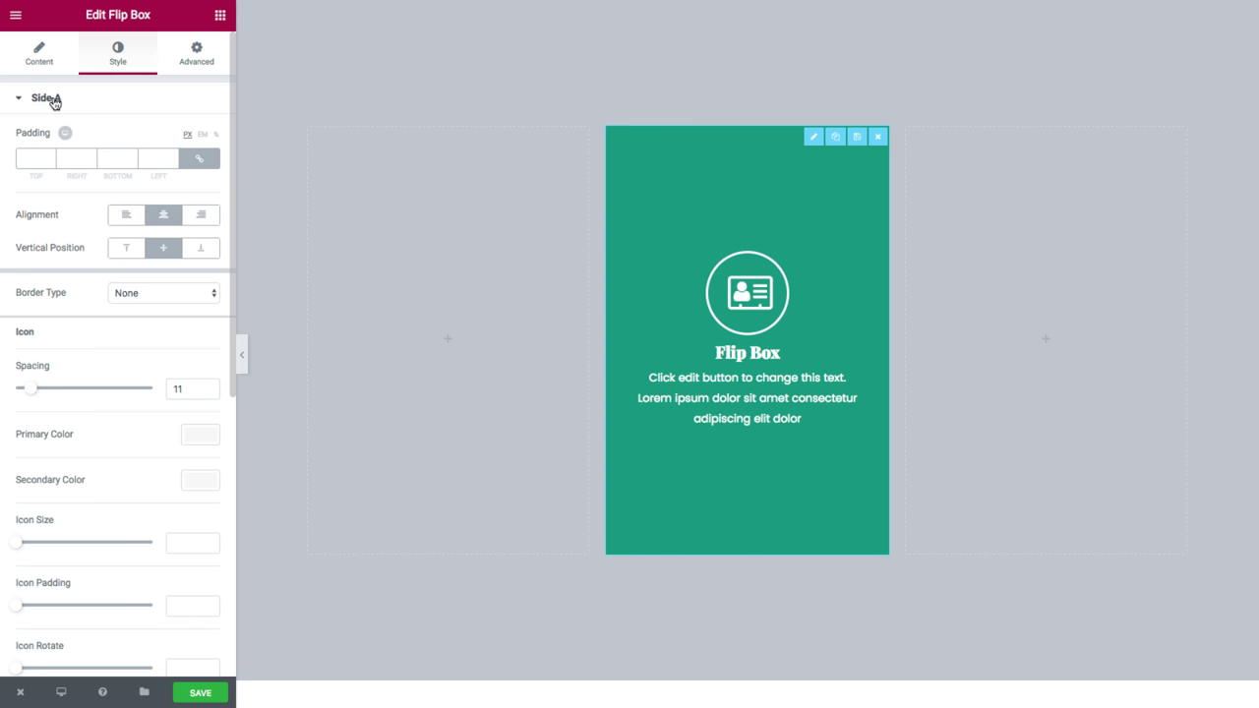
click(35, 157)
text(13)
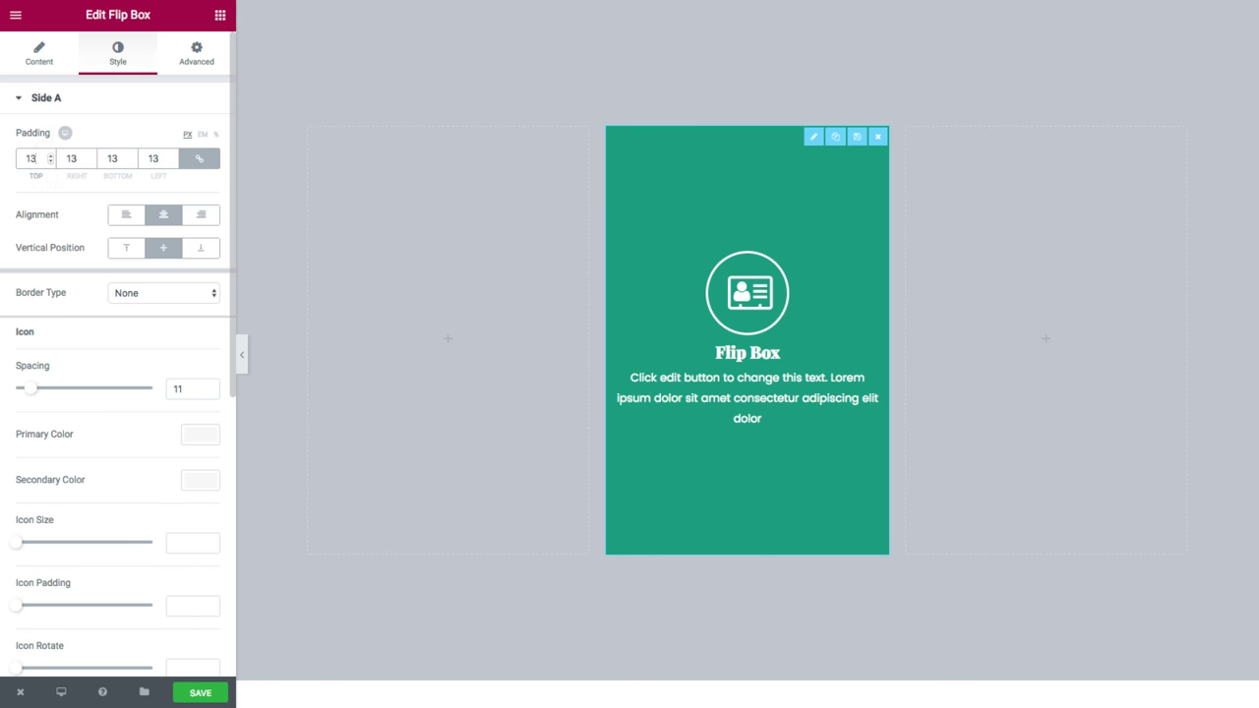
- Try Left and Right alignment for Side A's content and set the alignment back to Center
click(133, 222)
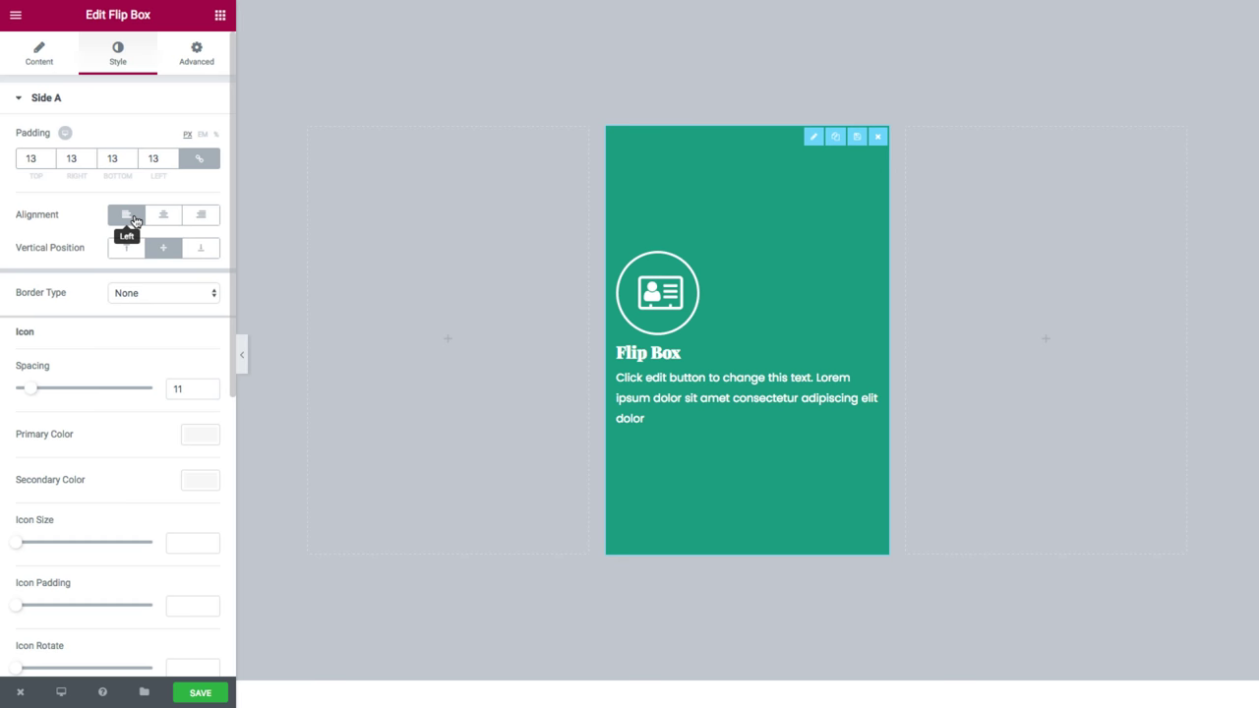
click(158, 219)
click(199, 222)
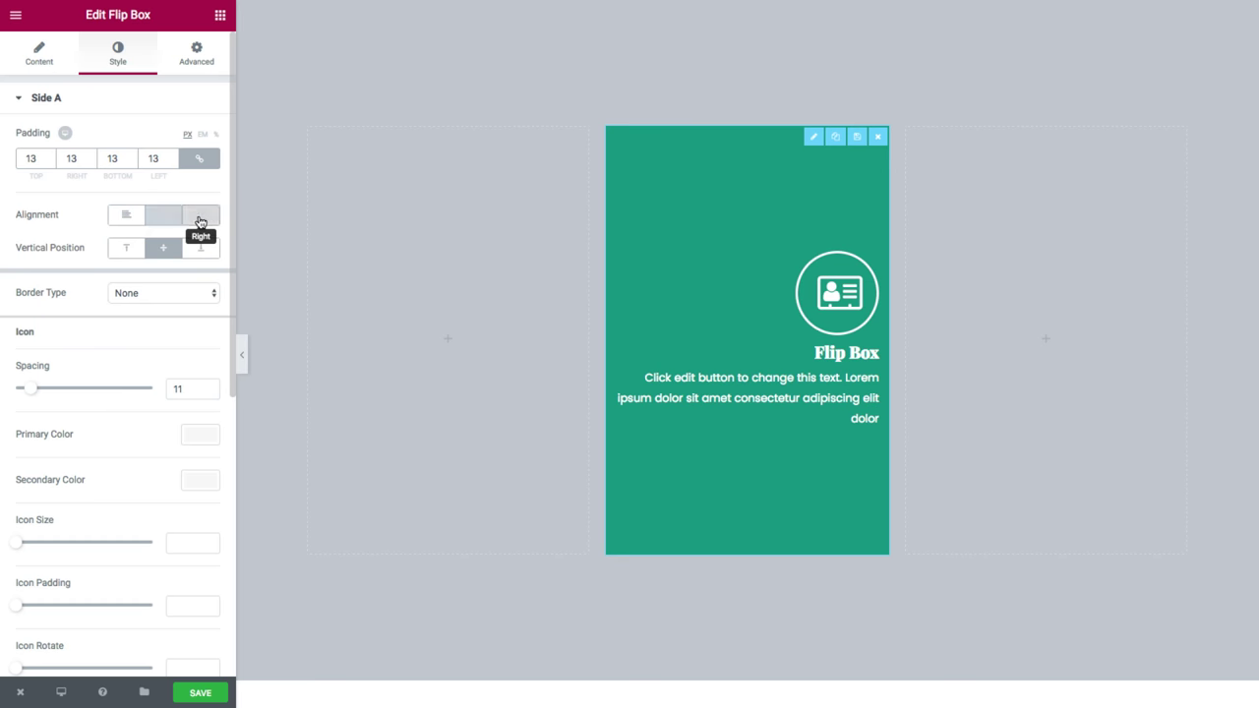
click(164, 219)
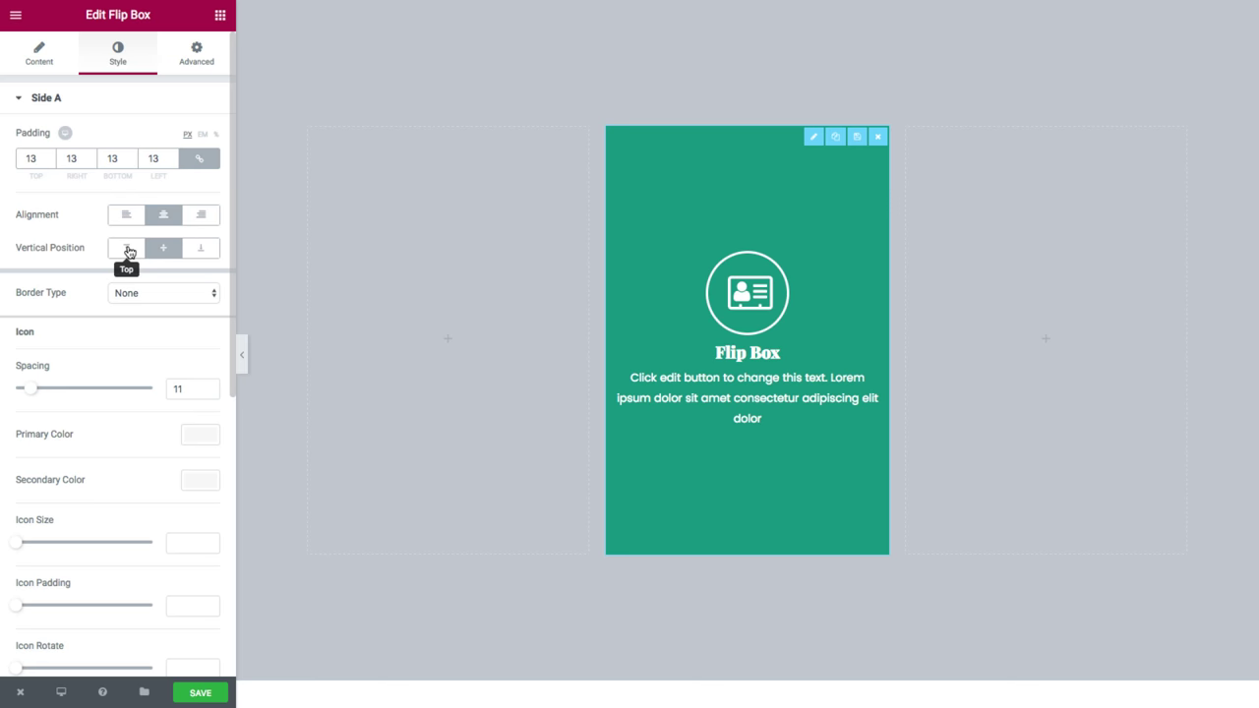
- Try the Top and Bottom vertical positions for Side A's content and set it back to the middle
click(128, 253)
click(163, 249)
click(199, 251)
click(165, 253)
- Try the Solid, Double and Dotted border types on Side A, and set the border type to Dashed
click(167, 293)
click(168, 305)
click(164, 293)
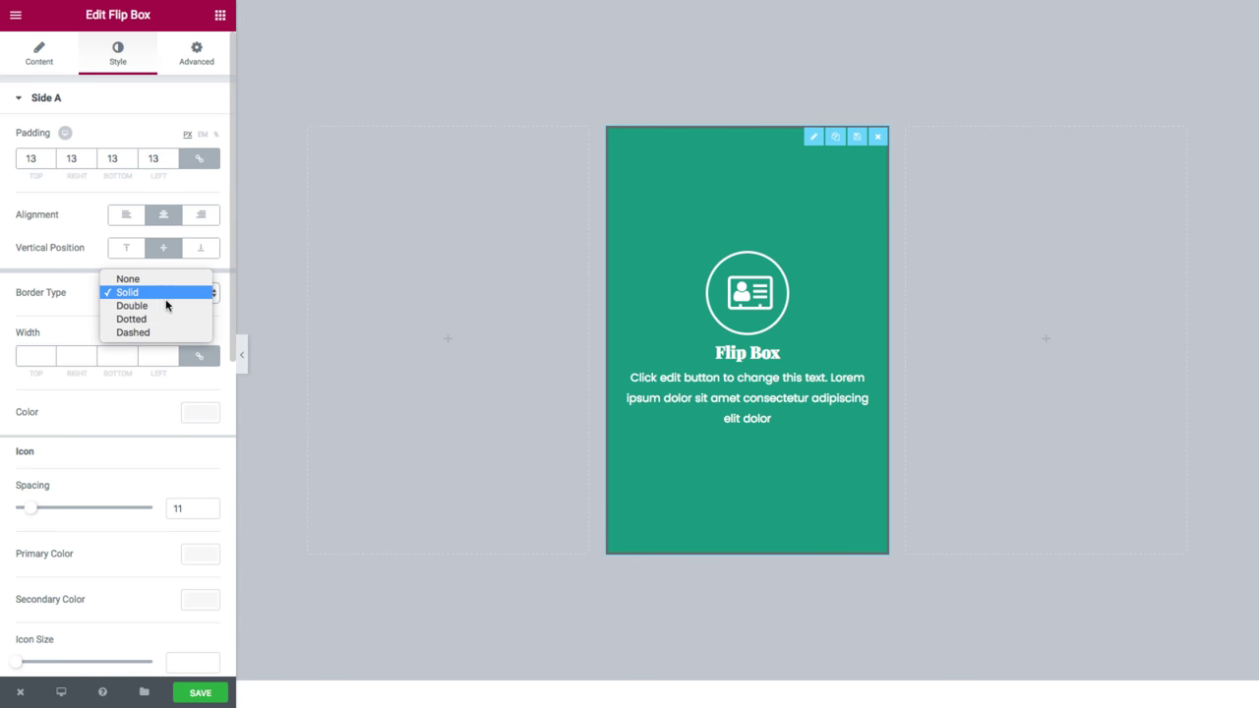
click(168, 304)
click(168, 298)
click(163, 306)
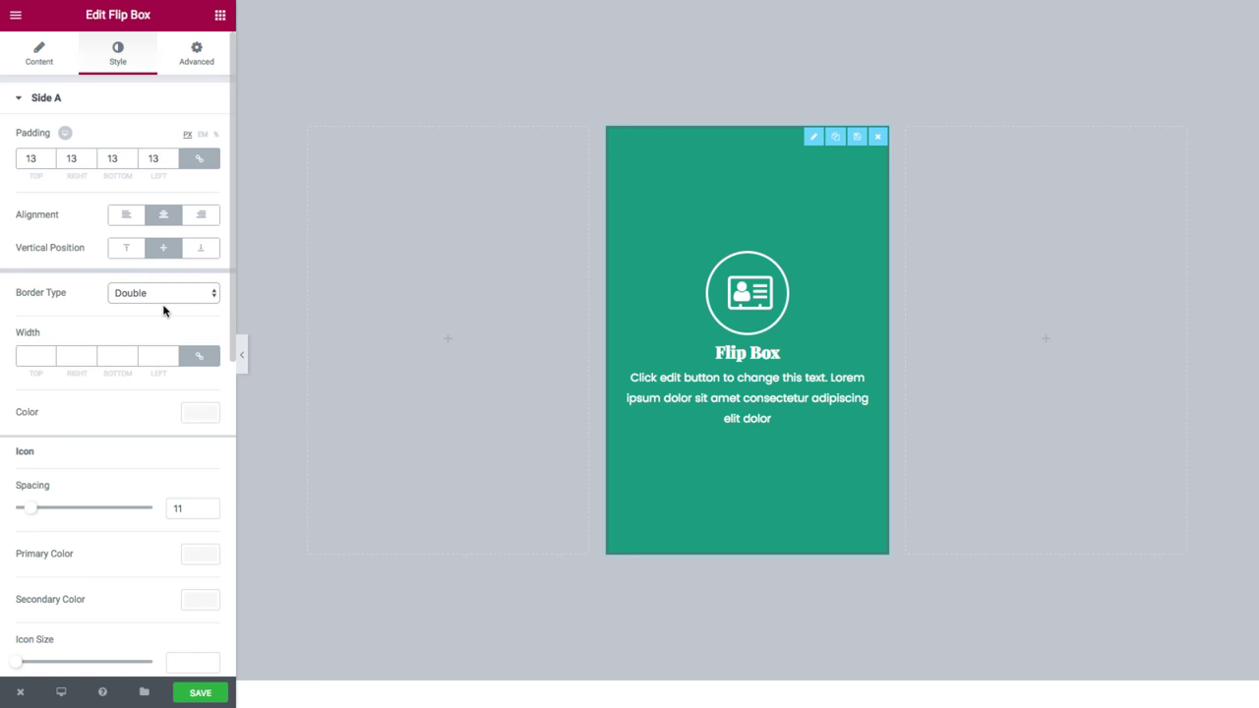
click(165, 294)
click(156, 305)
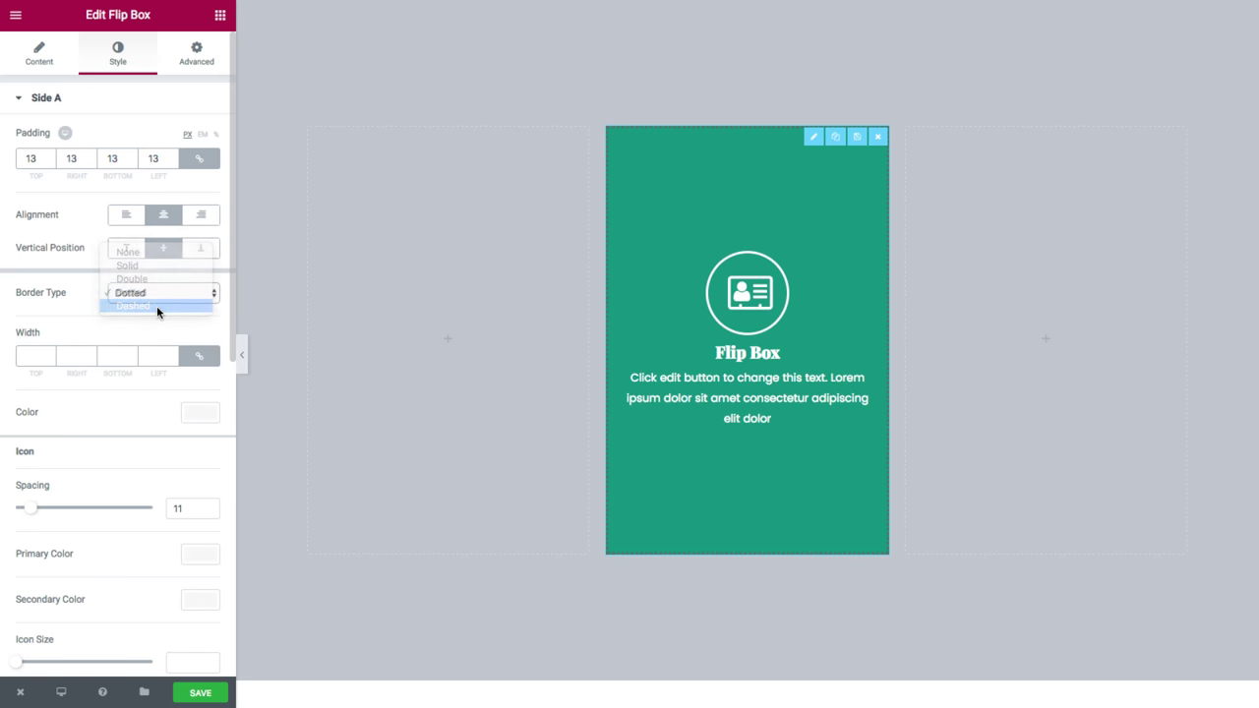
- Try a border width of 10 on all sides of Side A with the yellow color #ffc72f
click(31, 347)
text(10)
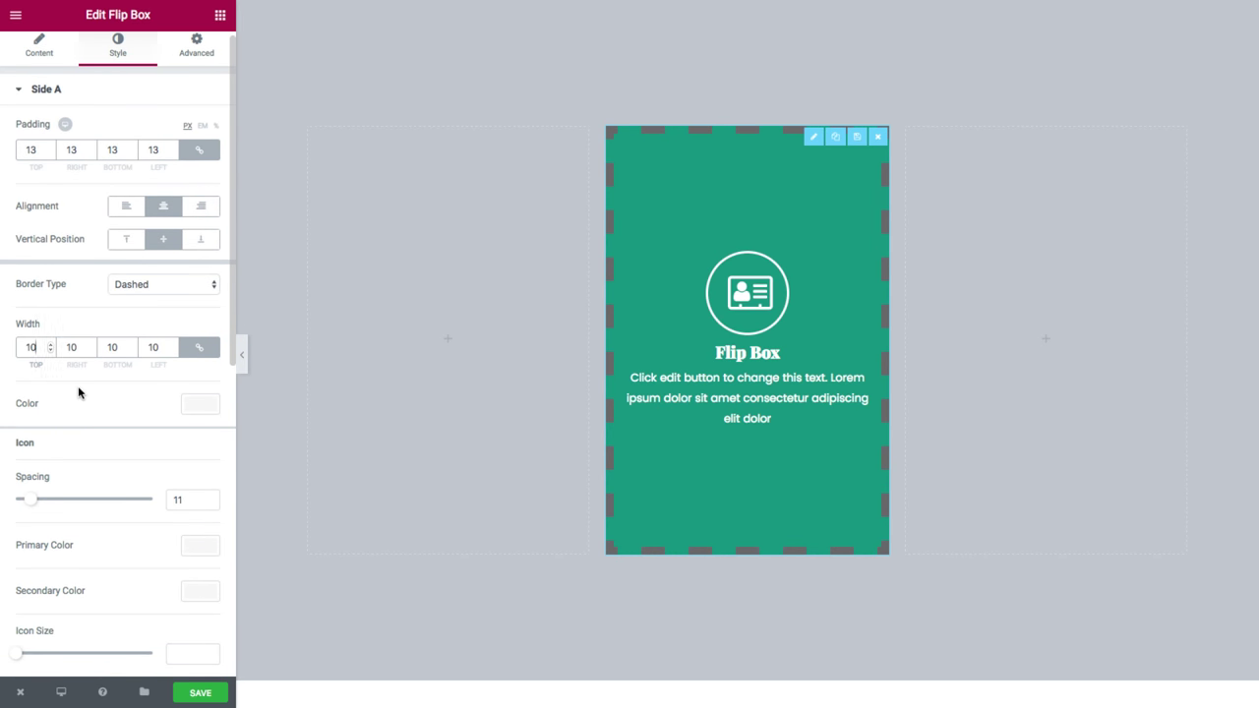
click(181, 406)
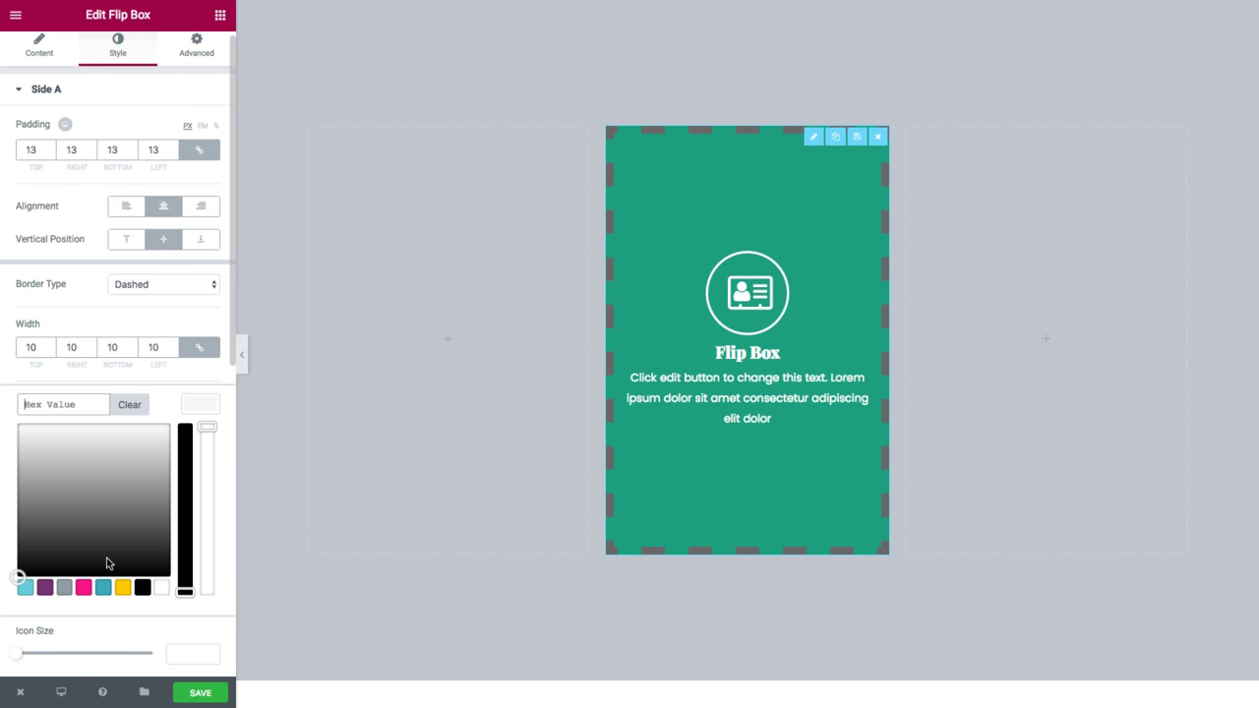
click(122, 587)
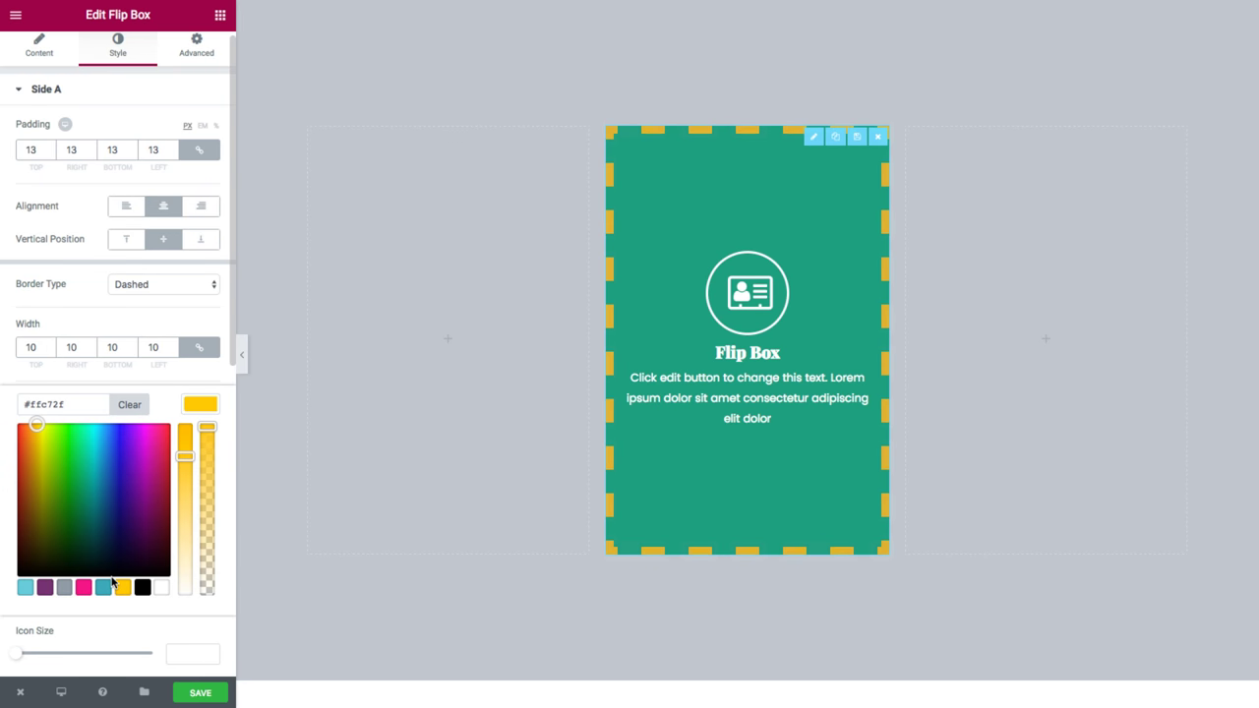
- Clear the color and the width values of Side A's dashed border
click(201, 406)
click(200, 404)
click(137, 404)
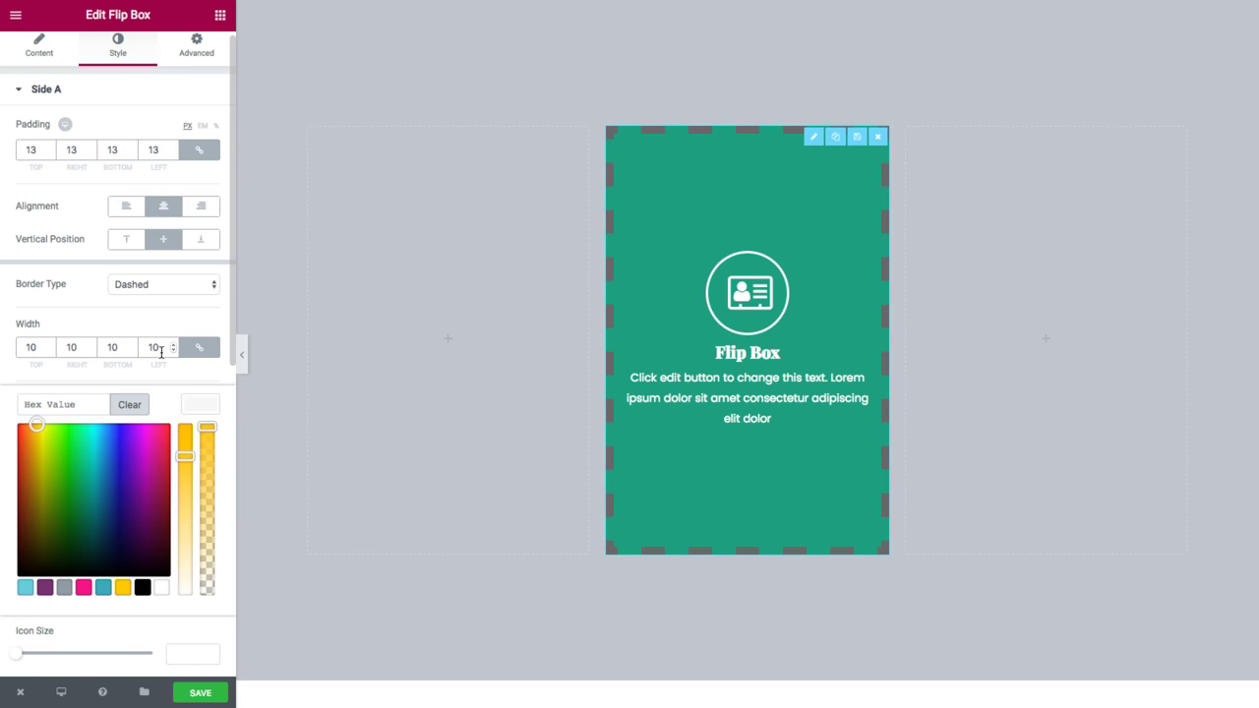
double_click(162, 353)
key(BackSpace)
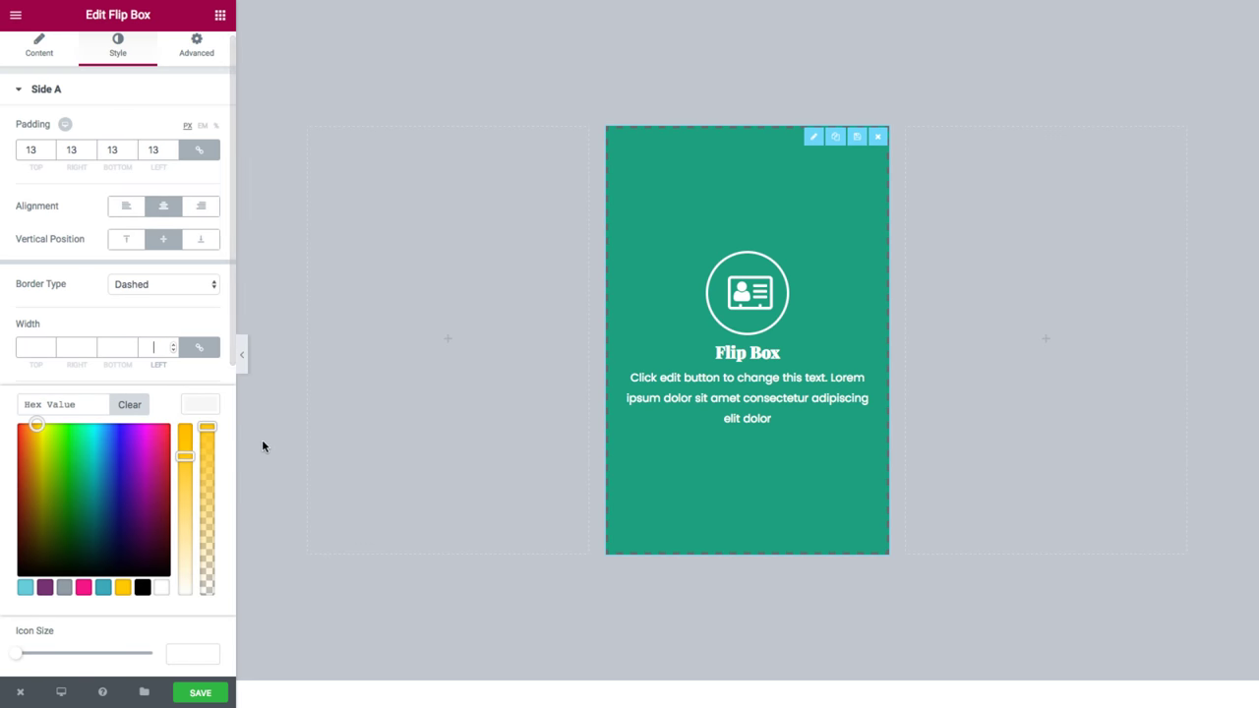
click(261, 445)
- Set the spacing of Side A's icon to 18
scroll(33, 298, down, 3)
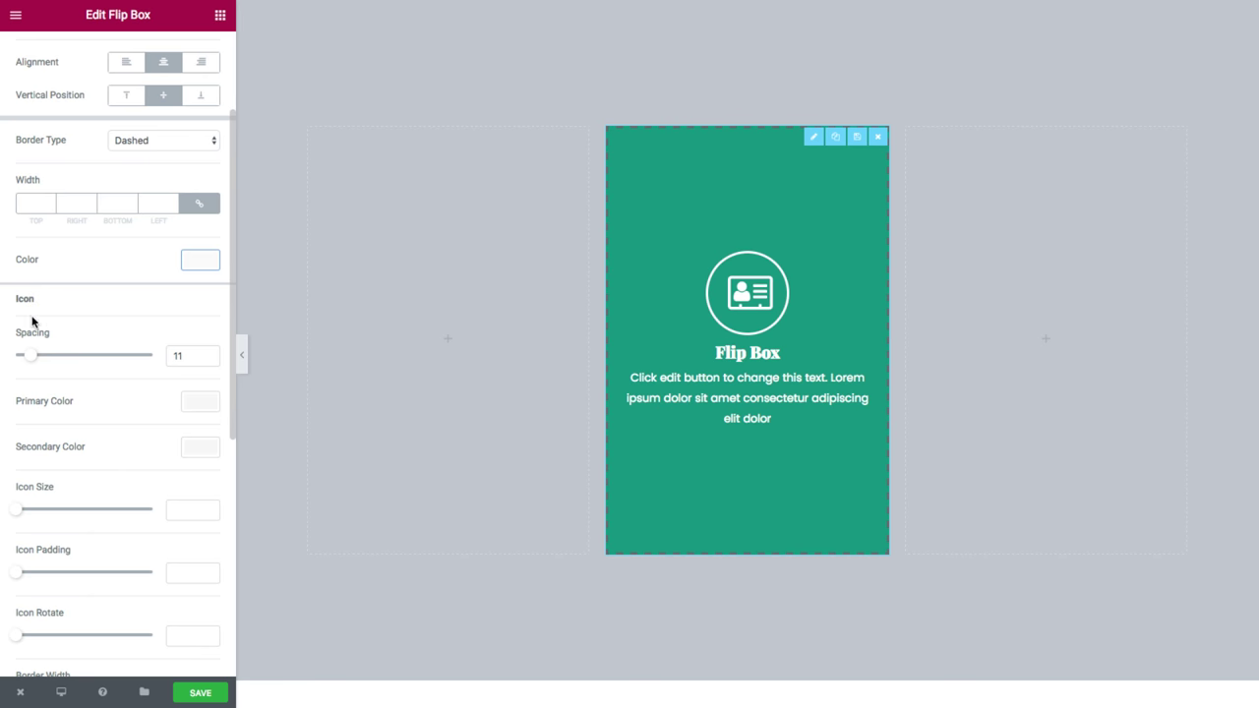
mouse_move(31, 359)
mouse_down()
mouse_move(73, 358)
mouse_move(39, 360)
mouse_up()
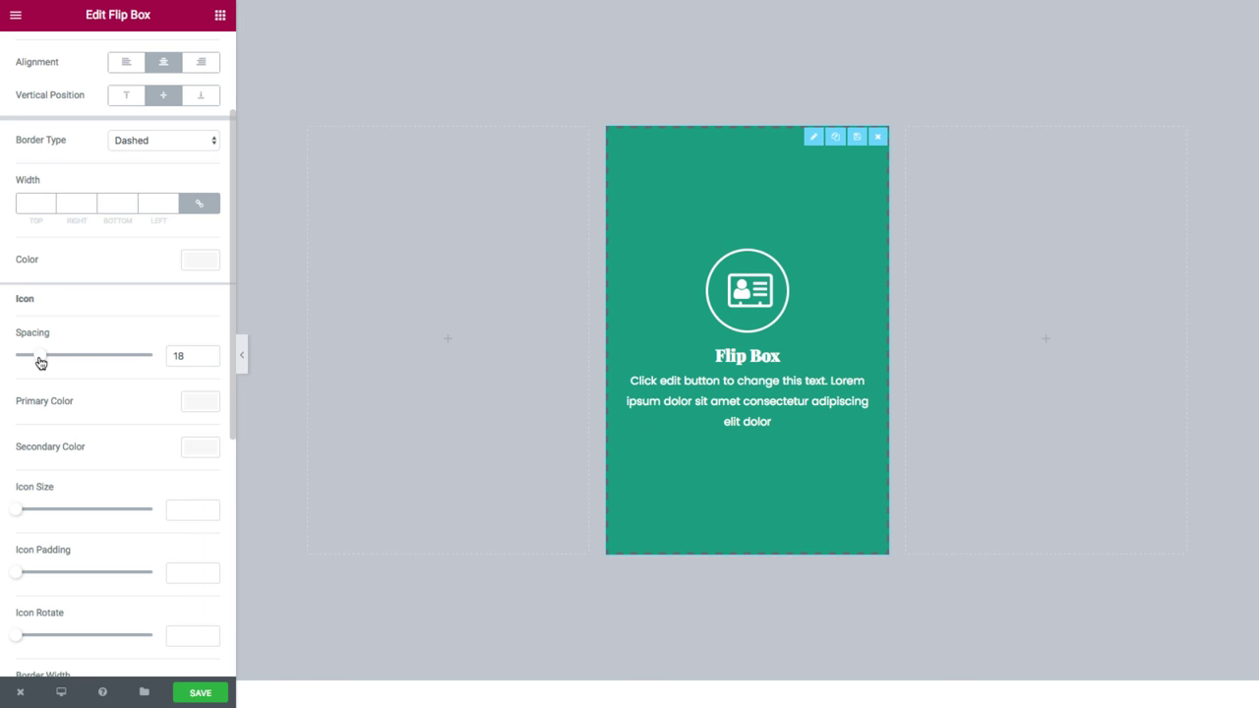
- Try gray #828282 and a more saturated blue as the icon's primary color, and clear the color
click(187, 407)
scroll(75, 456, down, 2)
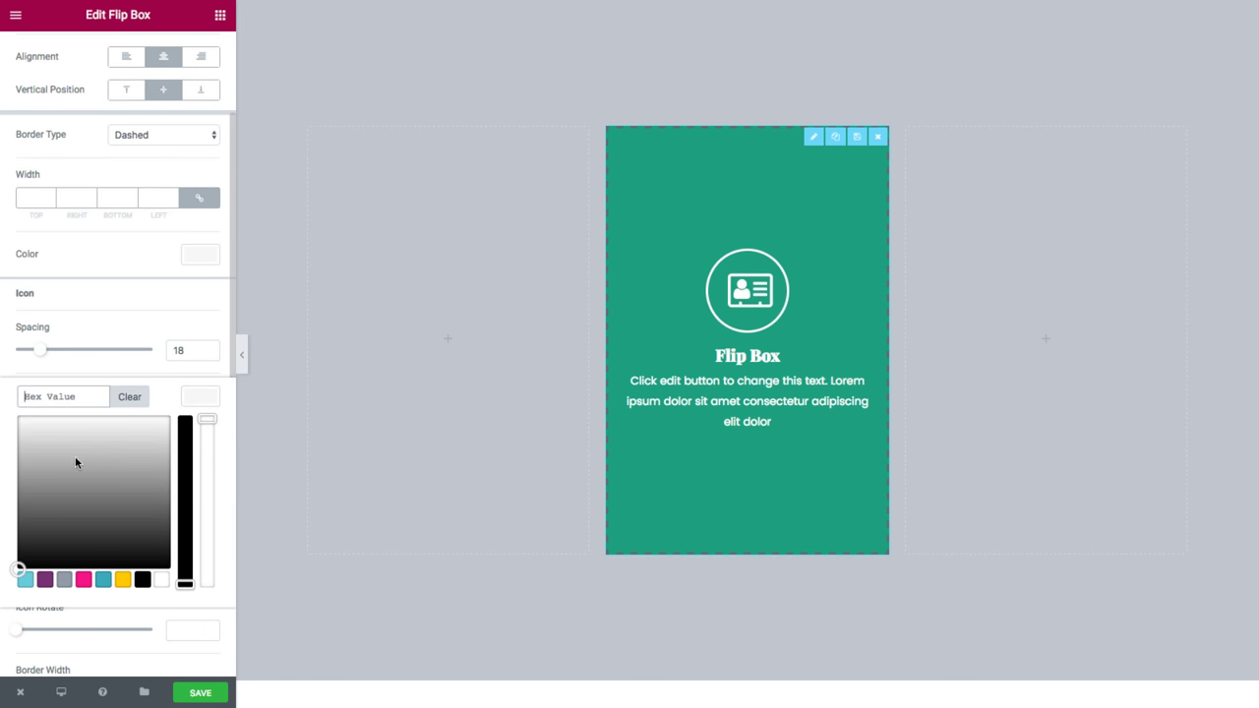
click(101, 429)
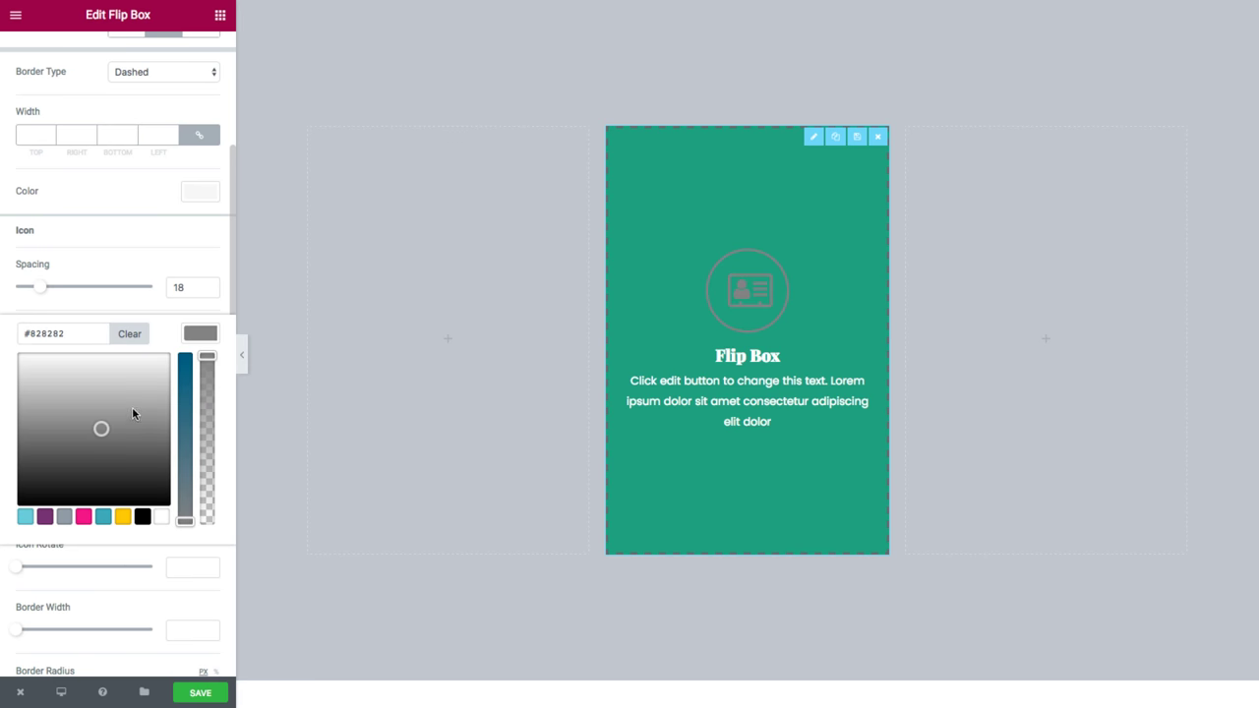
click(186, 404)
click(131, 333)
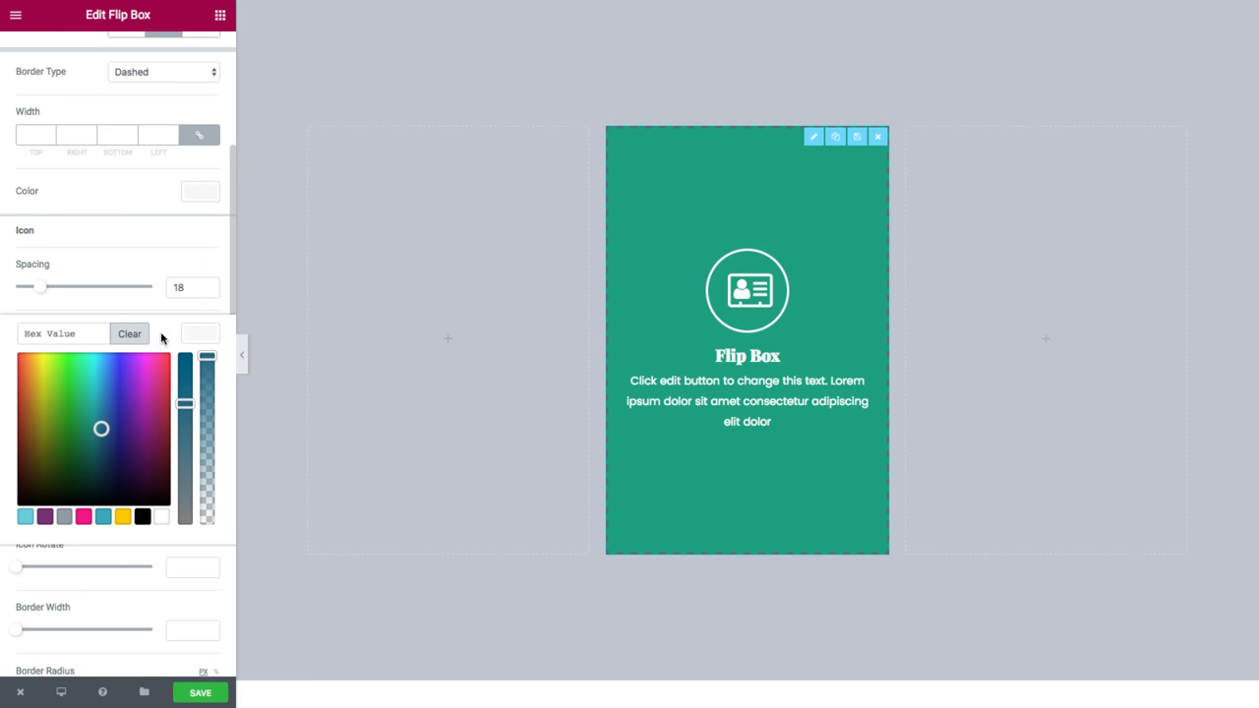
click(201, 334)
- Try gray #afafaf as the icon's secondary color and set it to yellow #ffc72f
click(197, 380)
click(132, 444)
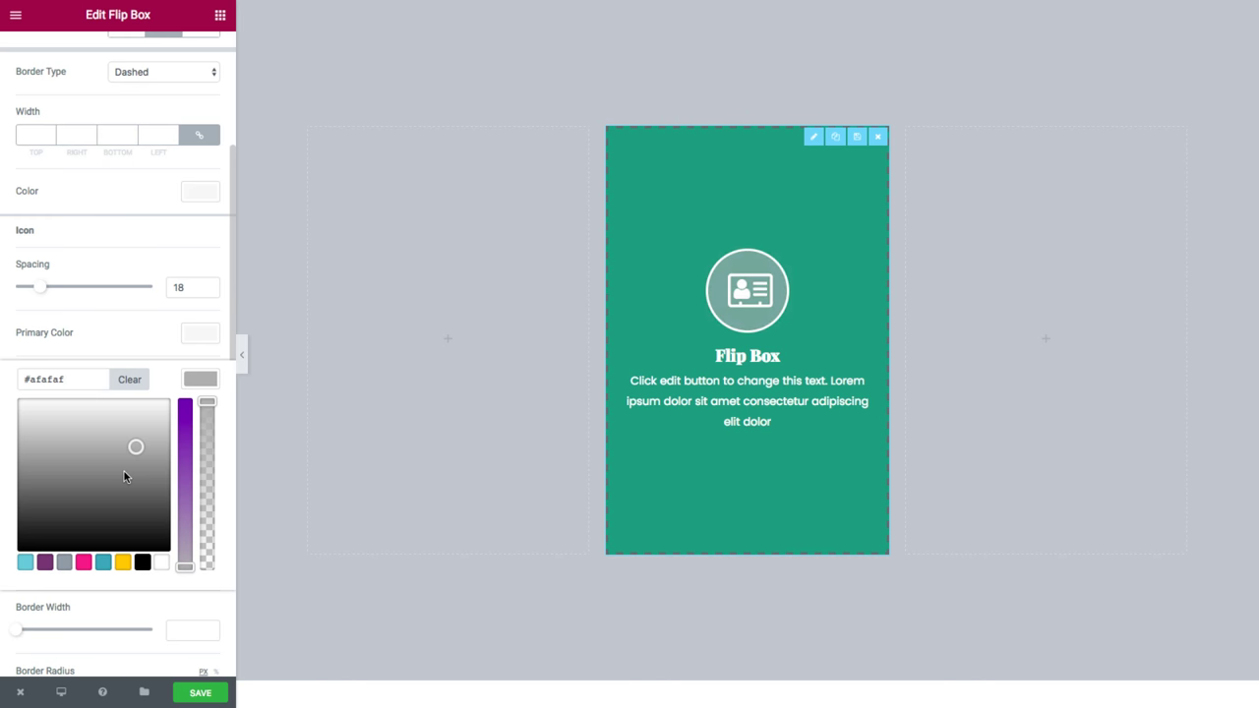
click(122, 562)
scroll(157, 492, down, 1)
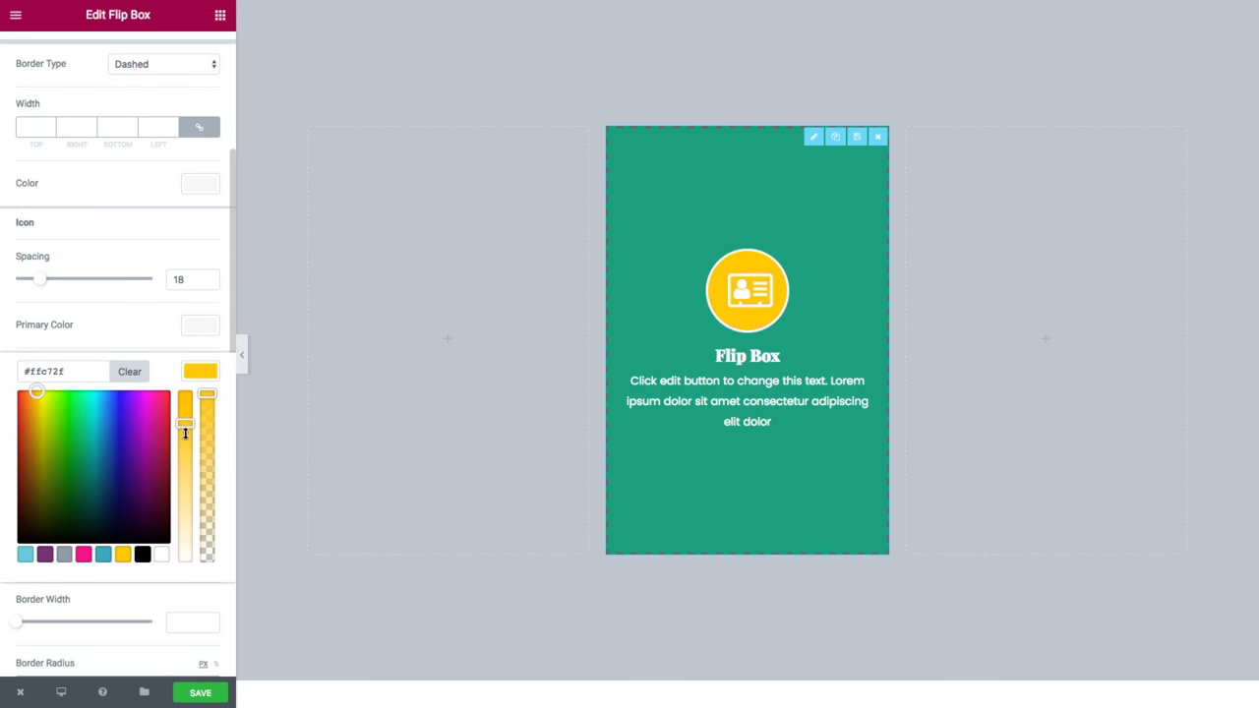
click(197, 371)
- Try an icon size of 70 on Side A and clear the size value
scroll(160, 411, down, 3)
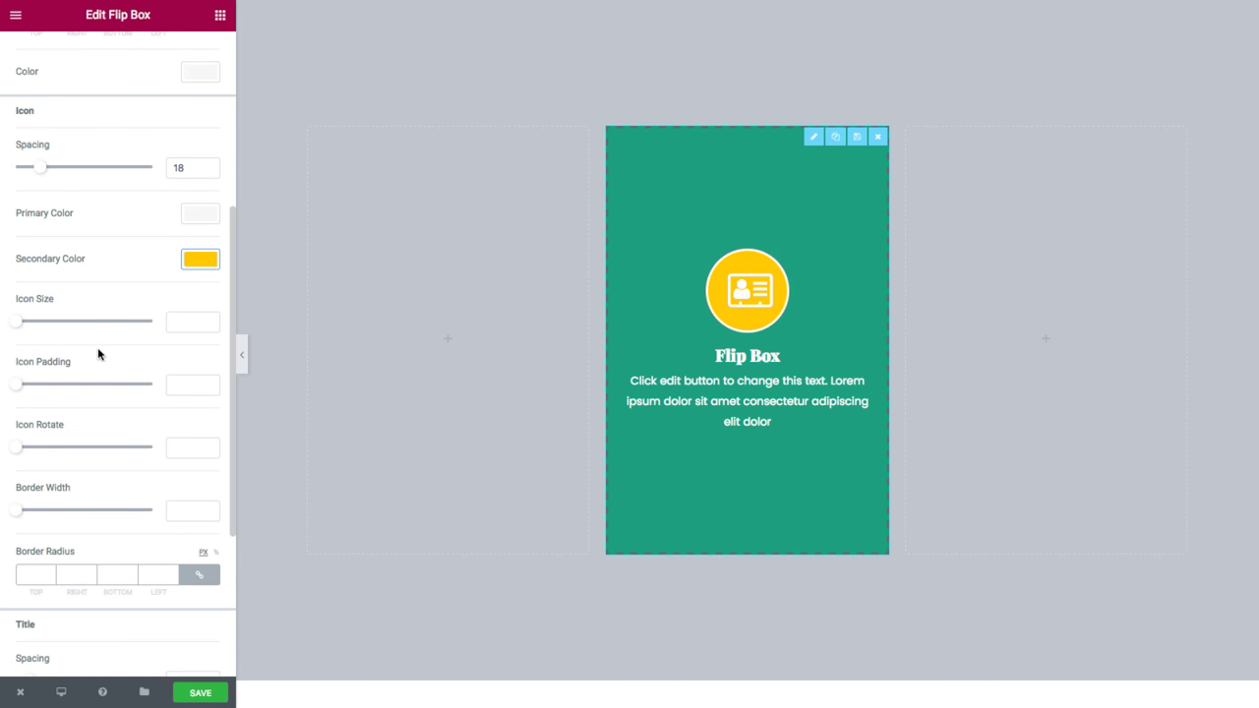
mouse_move(22, 330)
mouse_down()
mouse_move(87, 328)
mouse_move(45, 324)
mouse_up()
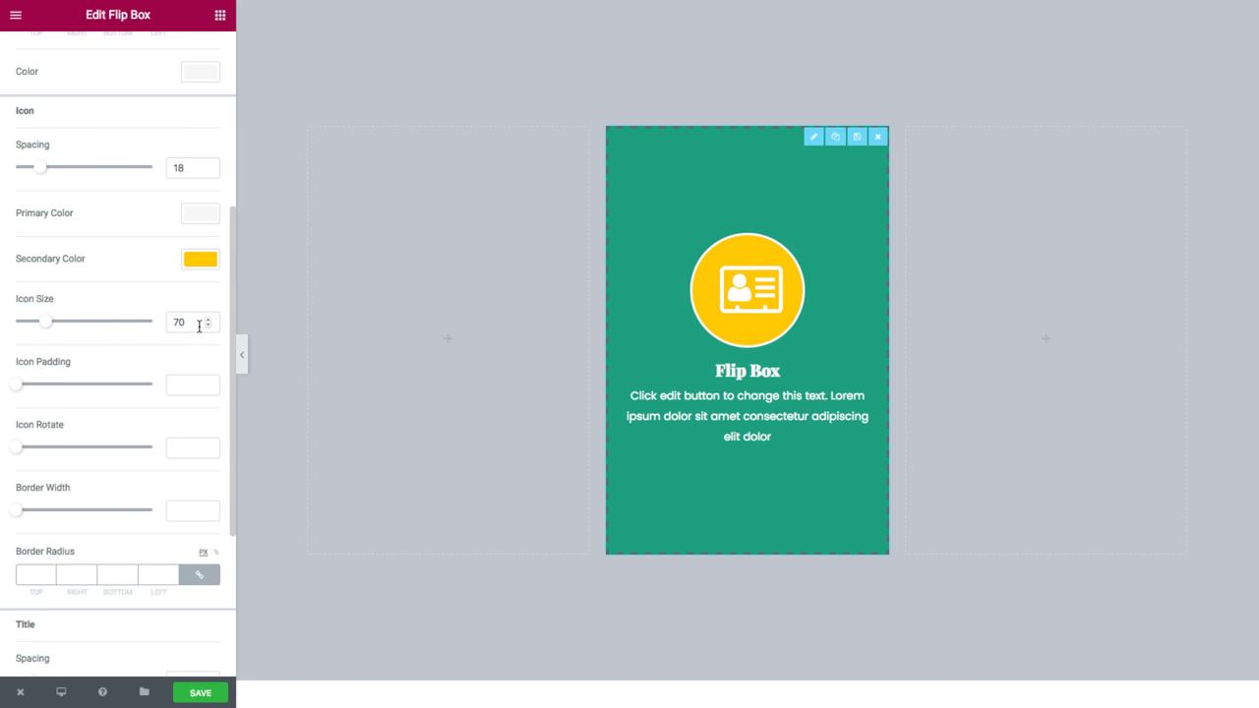
double_click(179, 322)
key(BackSpace)
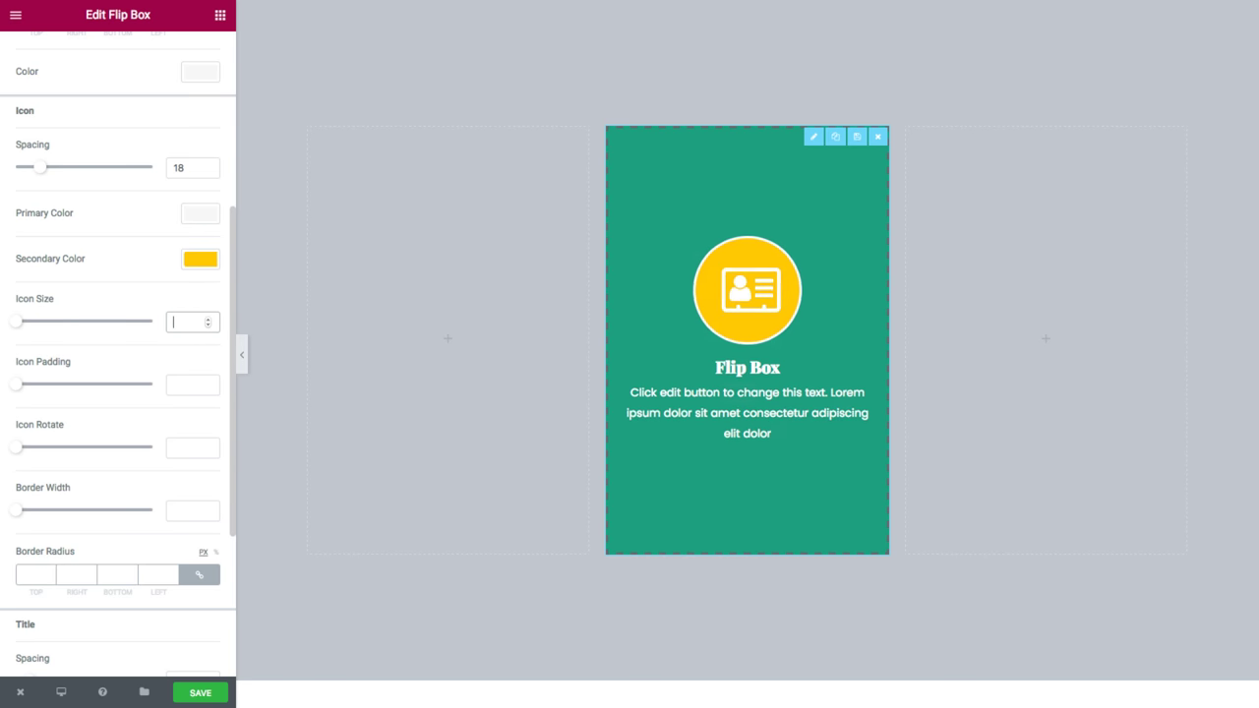
- Try an icon padding of 39 on Side A and clear the padding value
scroll(59, 414, up, 1)
drag(16, 443, 69, 444)
double_click(183, 444)
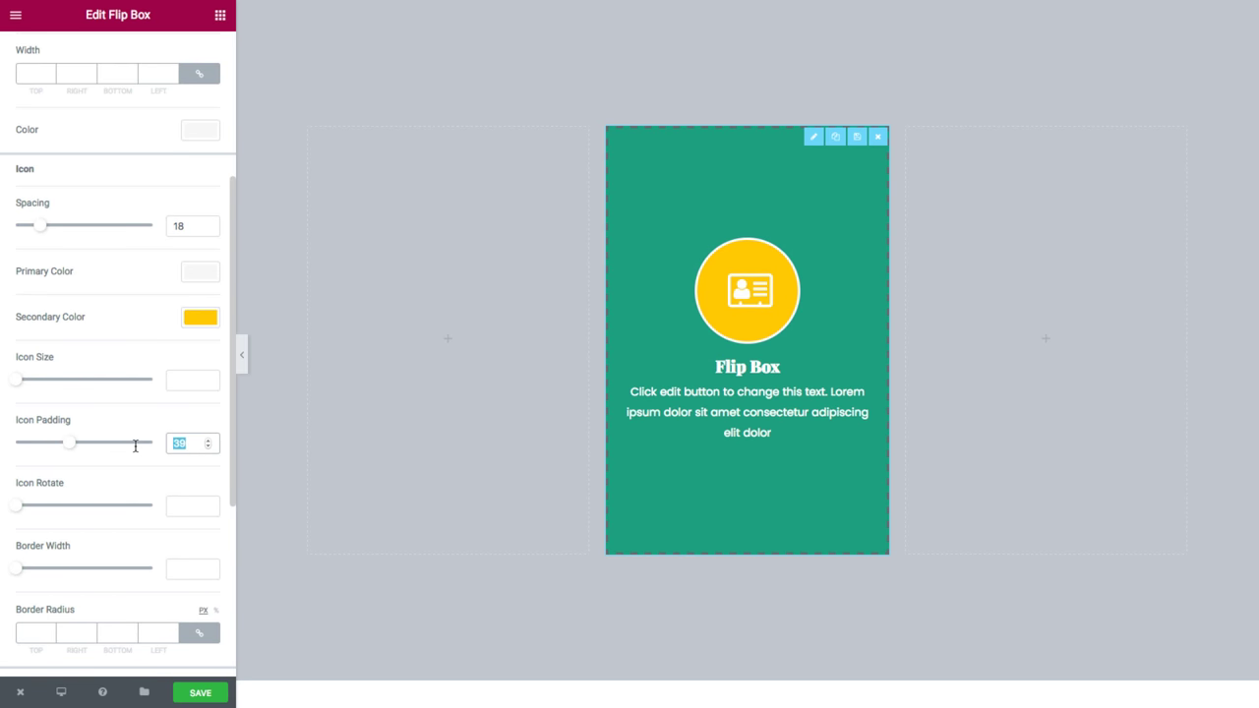
key(BackSpace)
scroll(99, 511, down, 1)
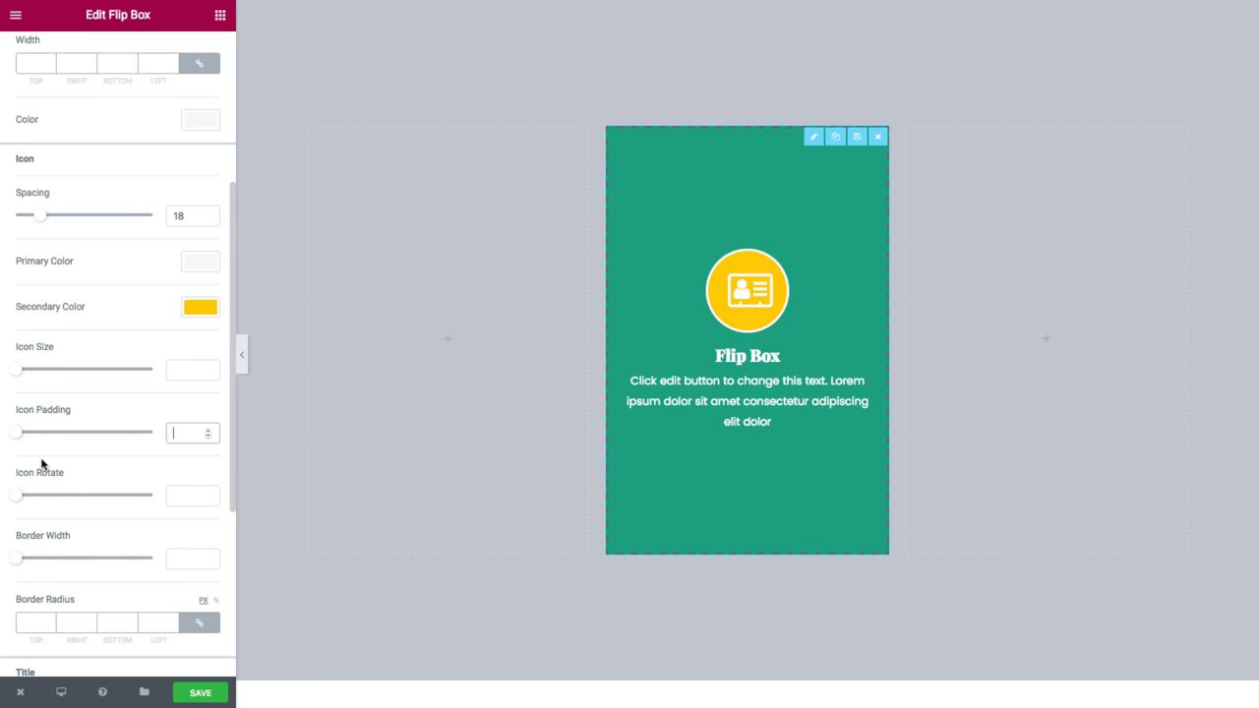
- Try rotating Side A's icon and clear the rotation value
drag(17, 495, 108, 496)
double_click(181, 493)
text(19)
key(BackSpace)
key(BackSpace)
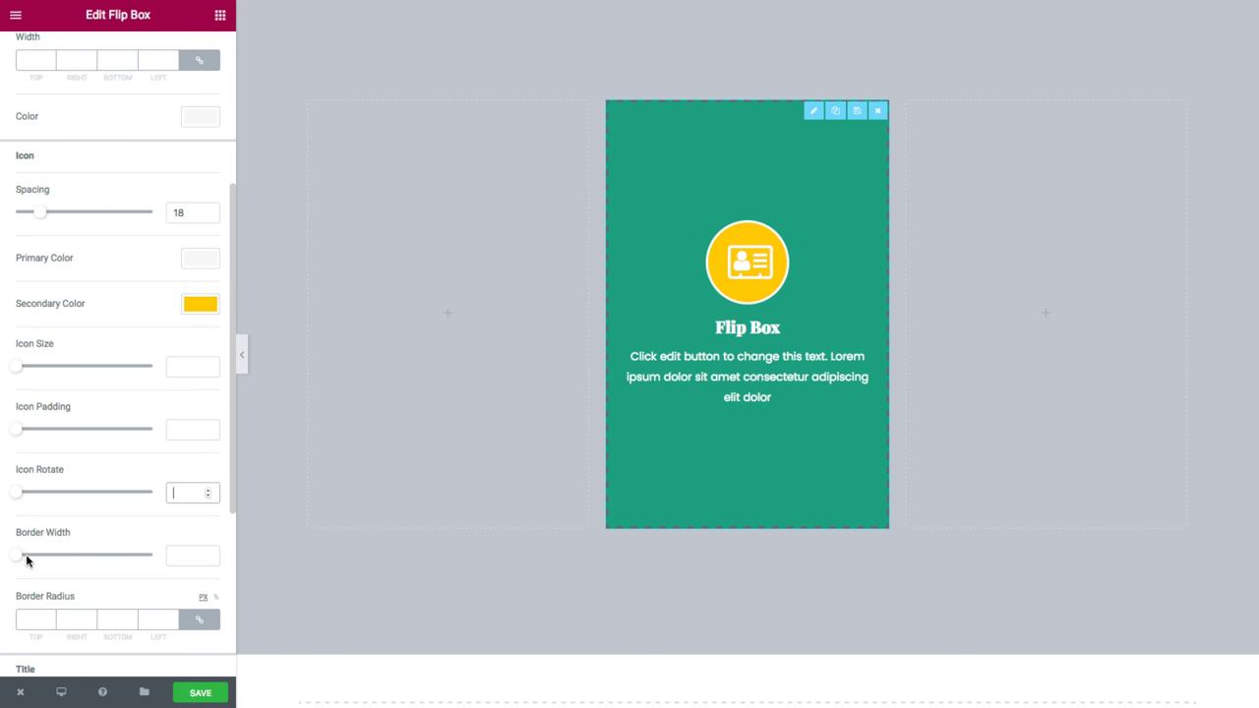
- Try a border width of 20 on Side A's icon and clear the width value
drag(20, 562, 47, 560)
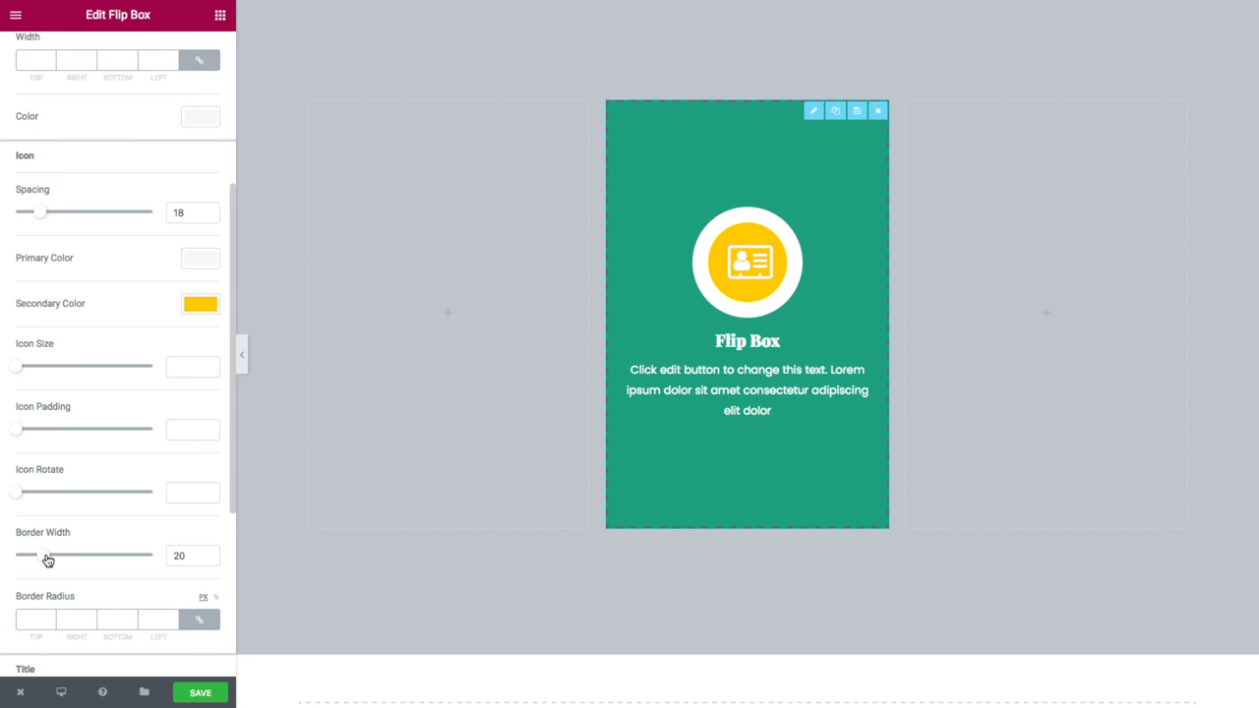
drag(184, 556, 172, 557)
key(BackSpace)
scroll(101, 523, down, 1)
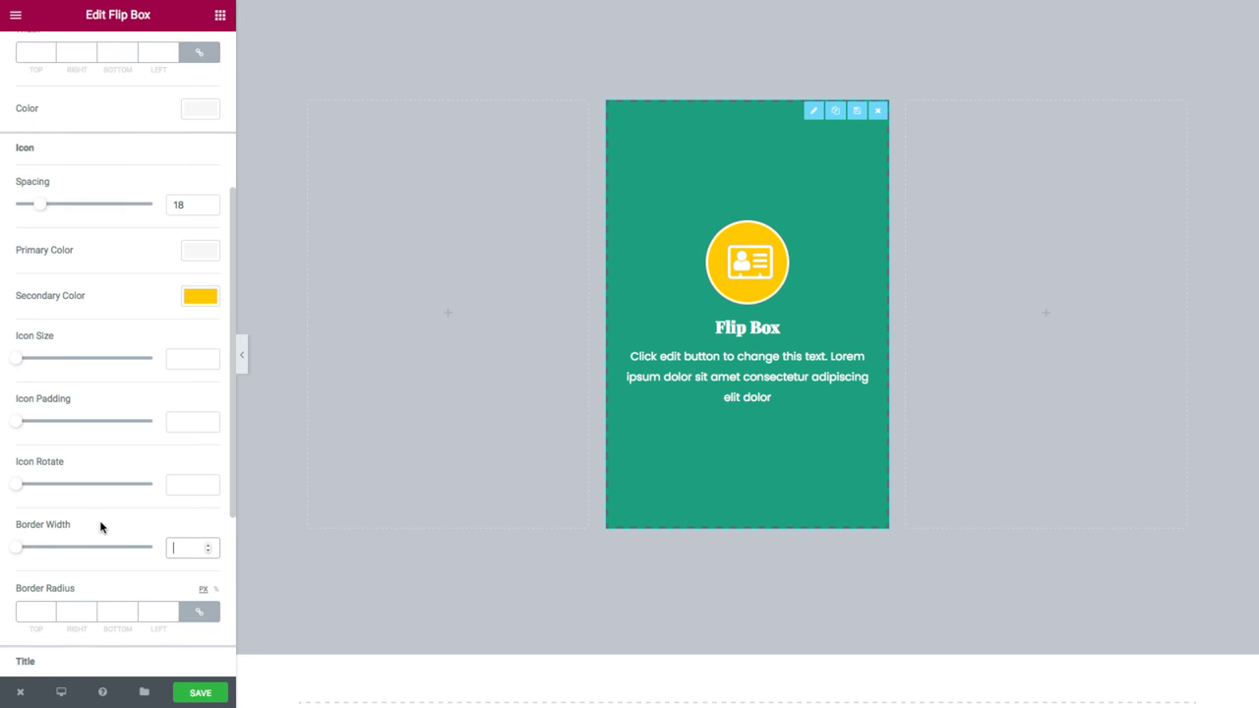
- Try a border radius of 2 px on all corners of Side A's icon and clear the radius
click(37, 603)
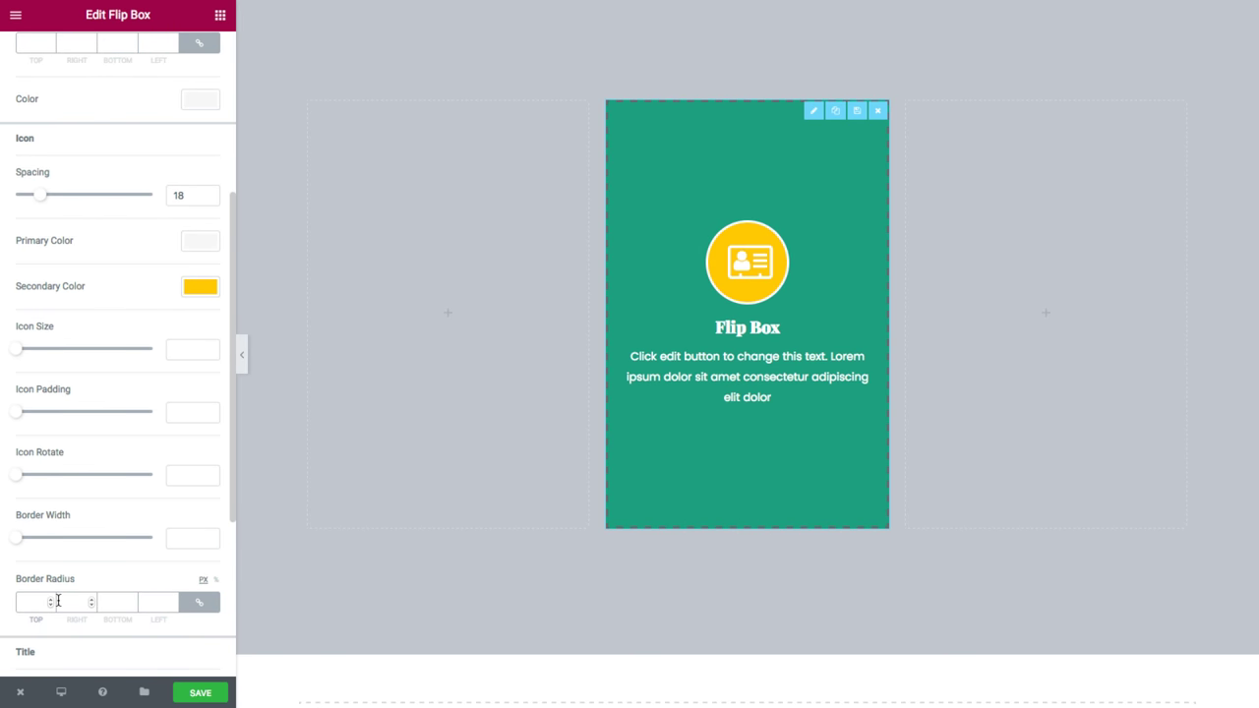
text(2)
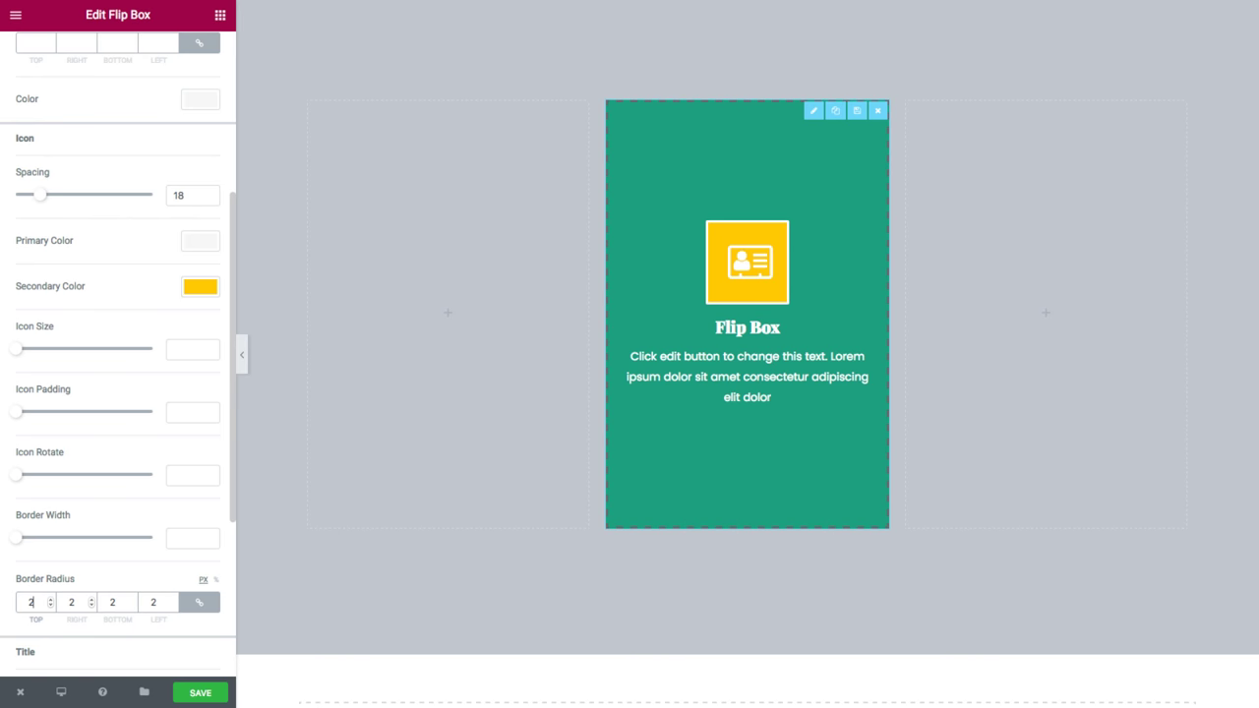
key(BackSpace)
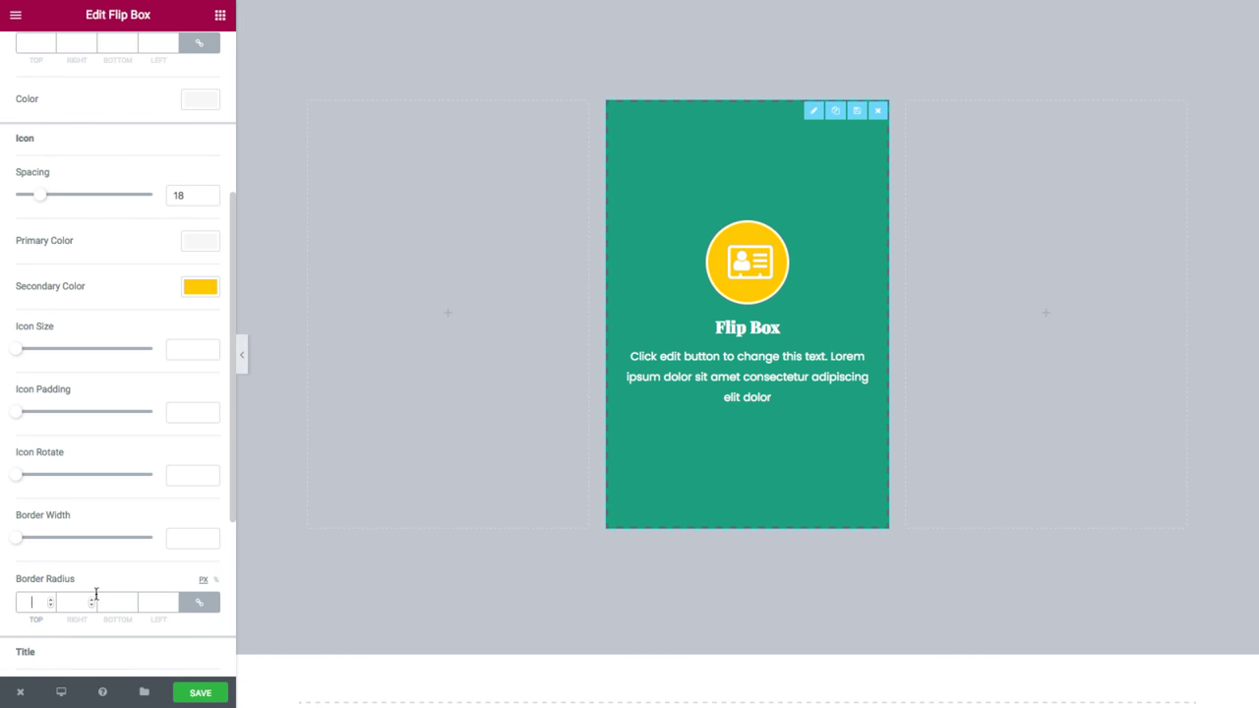
- Set the spacing of Side A's title to 10
scroll(109, 598, down, 5)
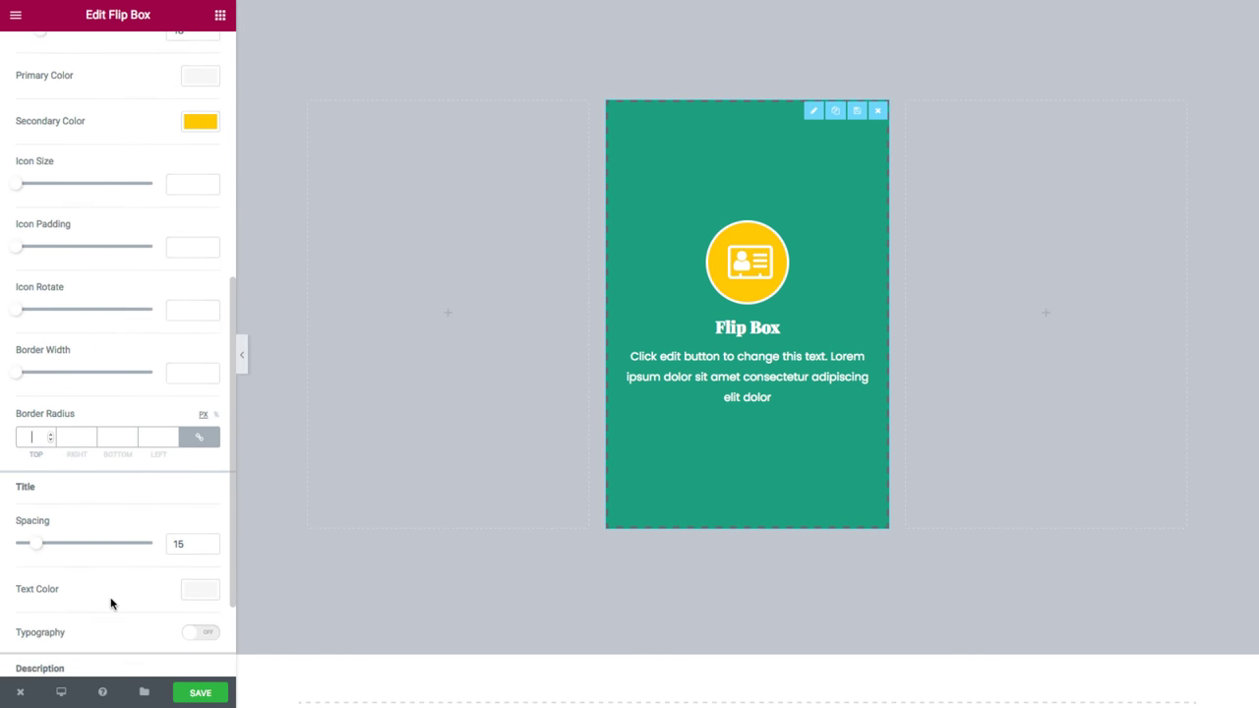
scroll(108, 599, down, 1)
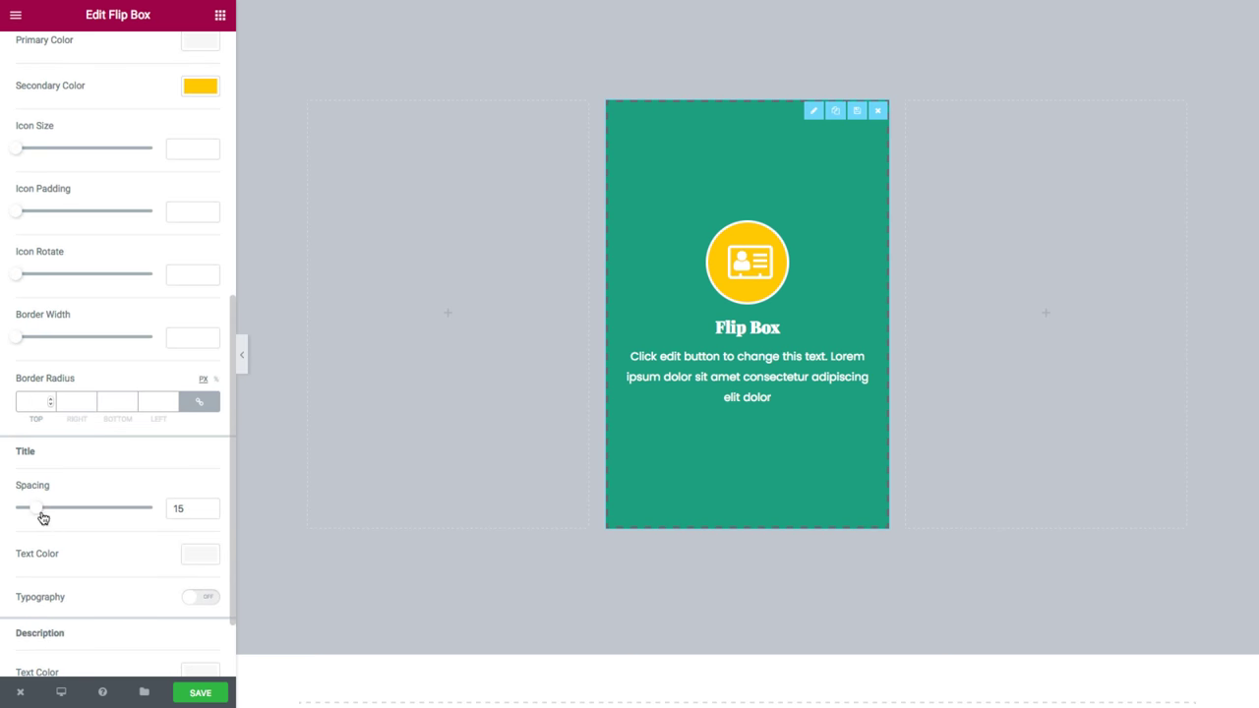
mouse_move(40, 520)
mouse_down()
mouse_move(62, 523)
mouse_move(32, 525)
mouse_up()
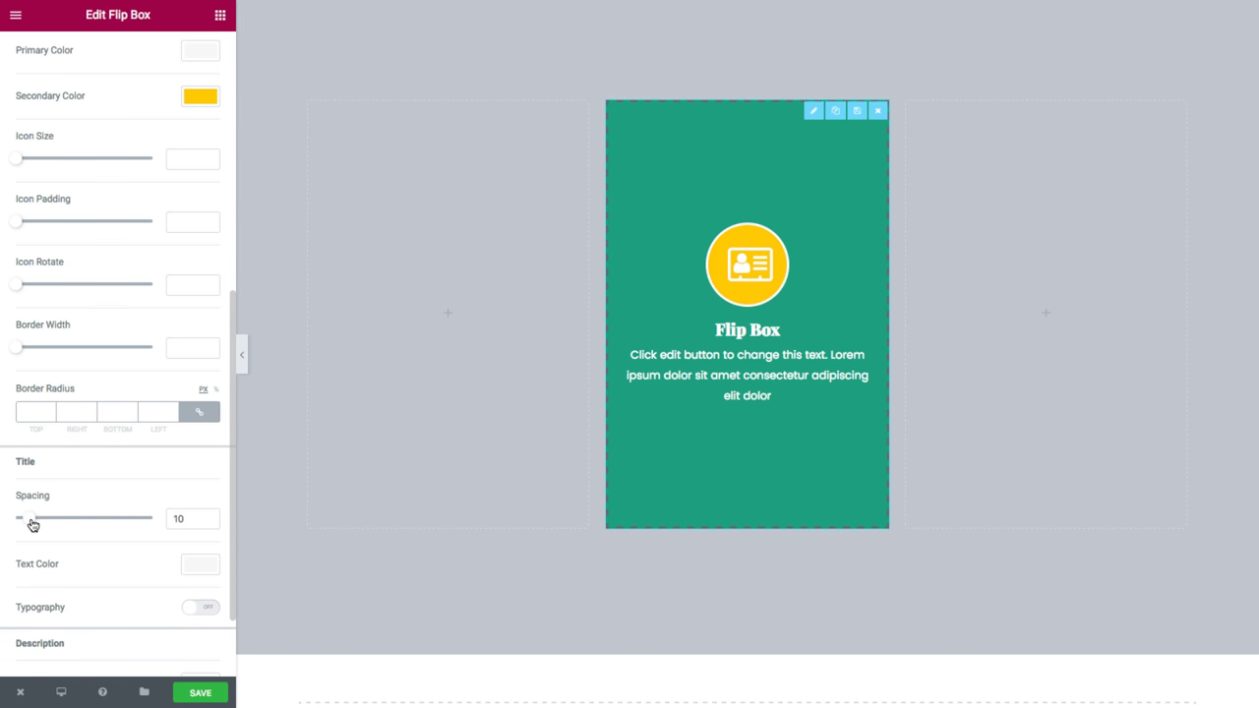
- Try yellow #ffc72f as the text color of Side A's title and clear the color
scroll(54, 526, down, 1)
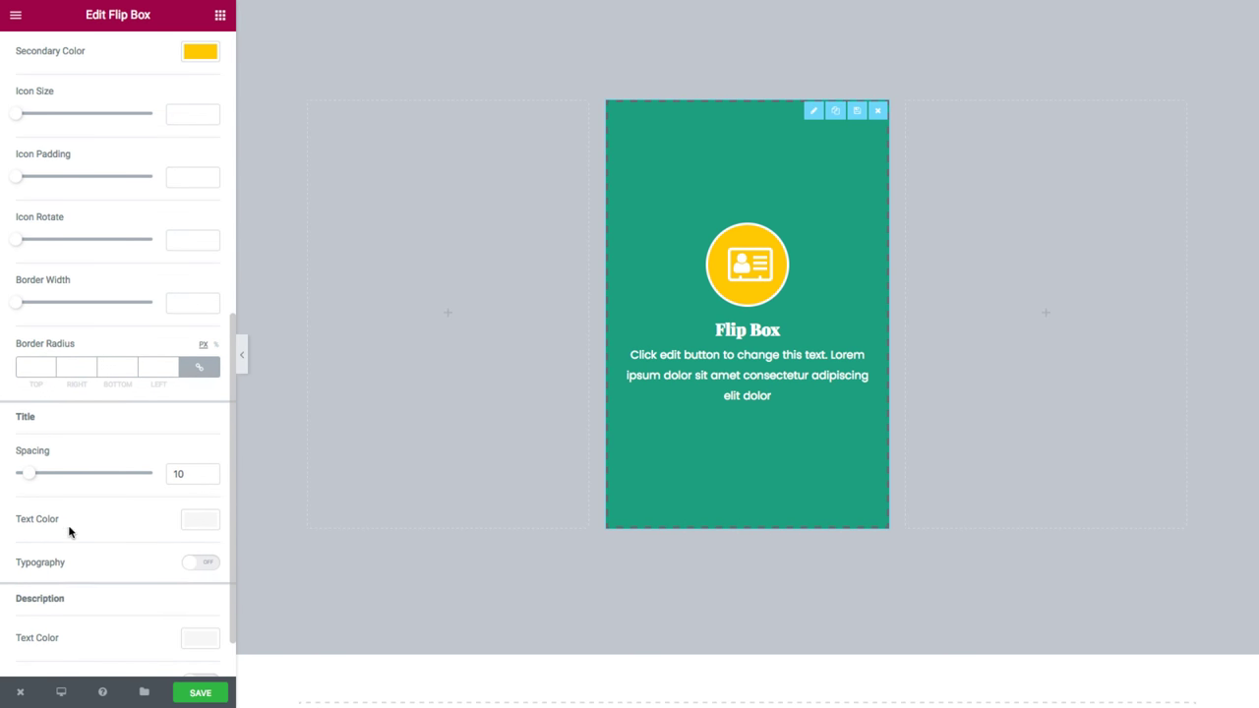
click(187, 533)
scroll(98, 551, down, 2)
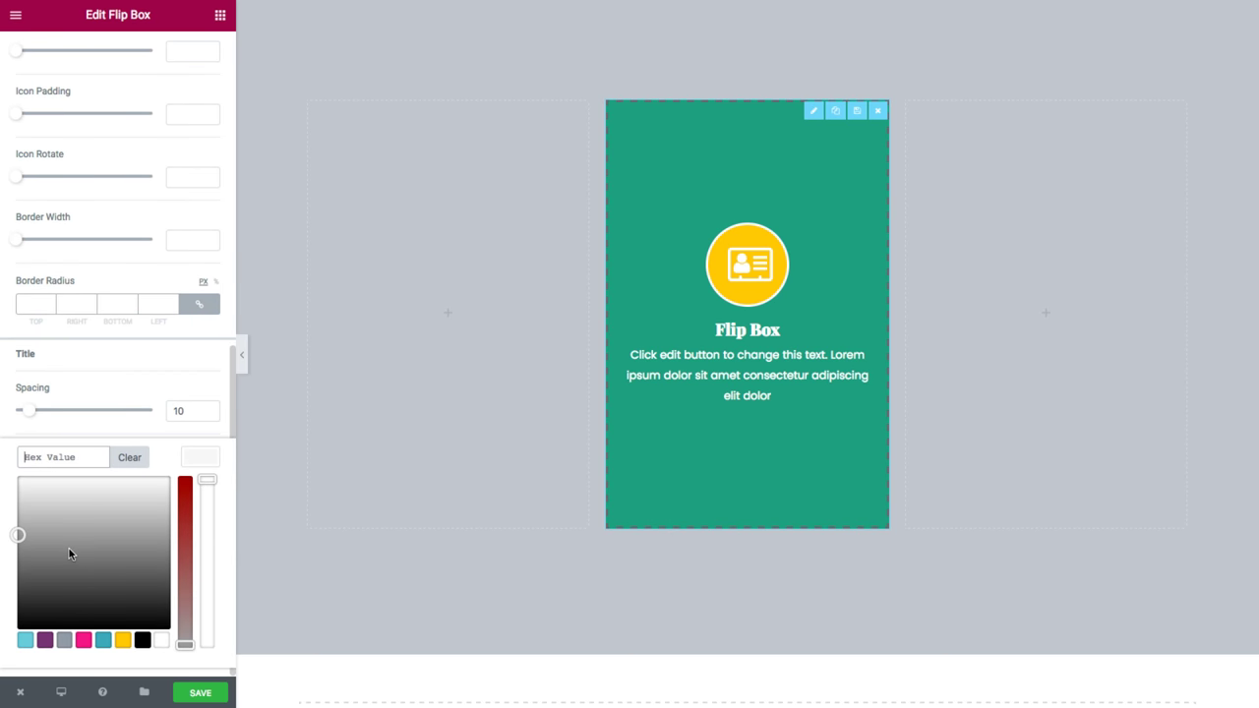
click(122, 641)
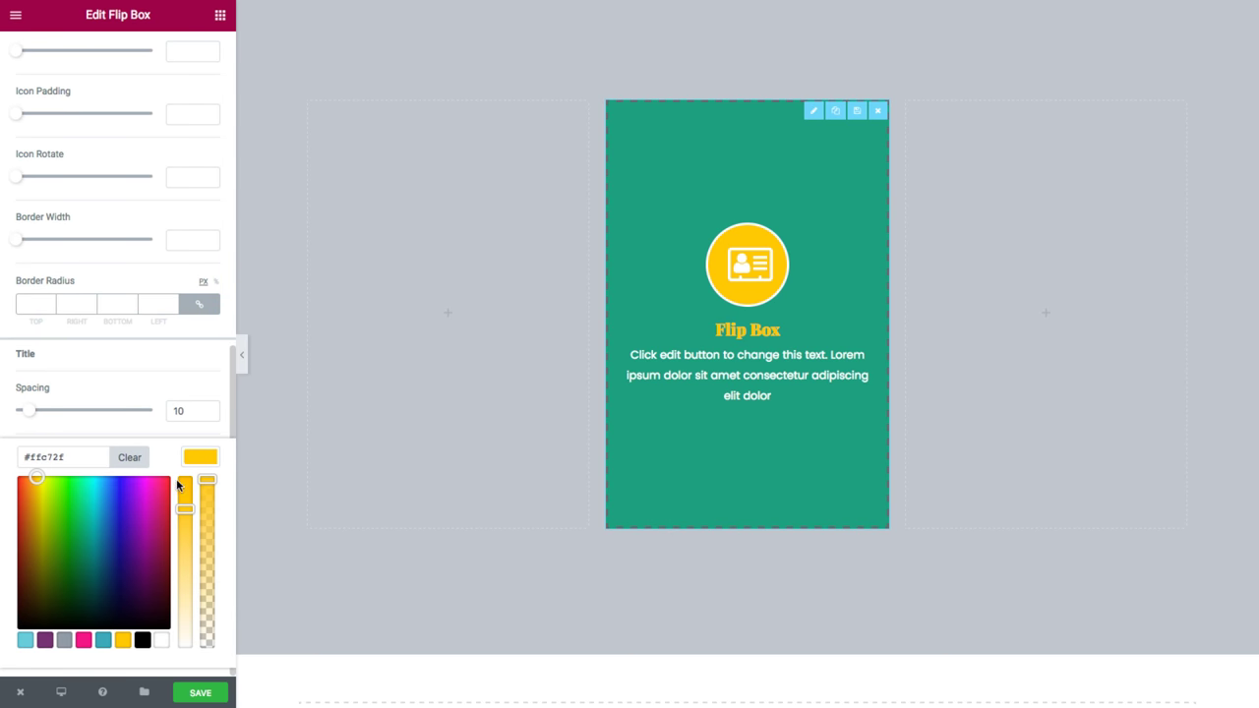
click(138, 469)
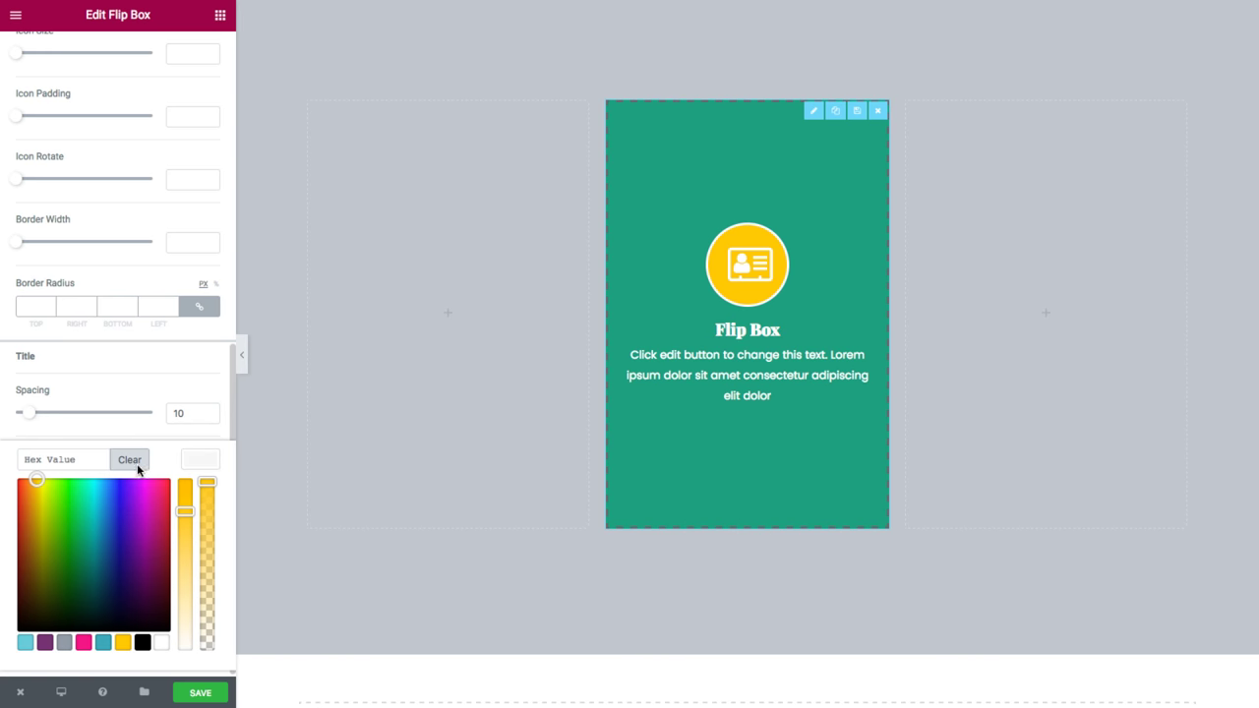
click(213, 465)
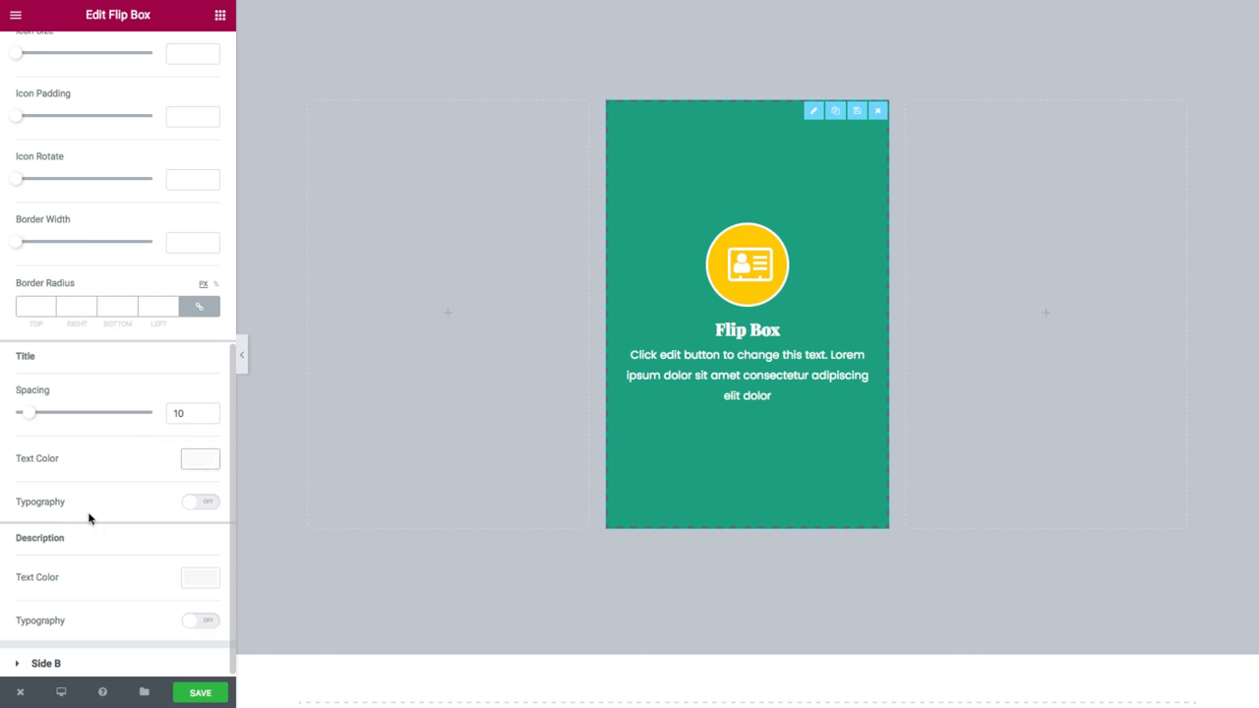
- Try custom typography on Side A's title with size 30 px, line-height 1.5 em and letter spacing -1.6, and turn the custom typography off
click(205, 506)
scroll(65, 473, down, 3)
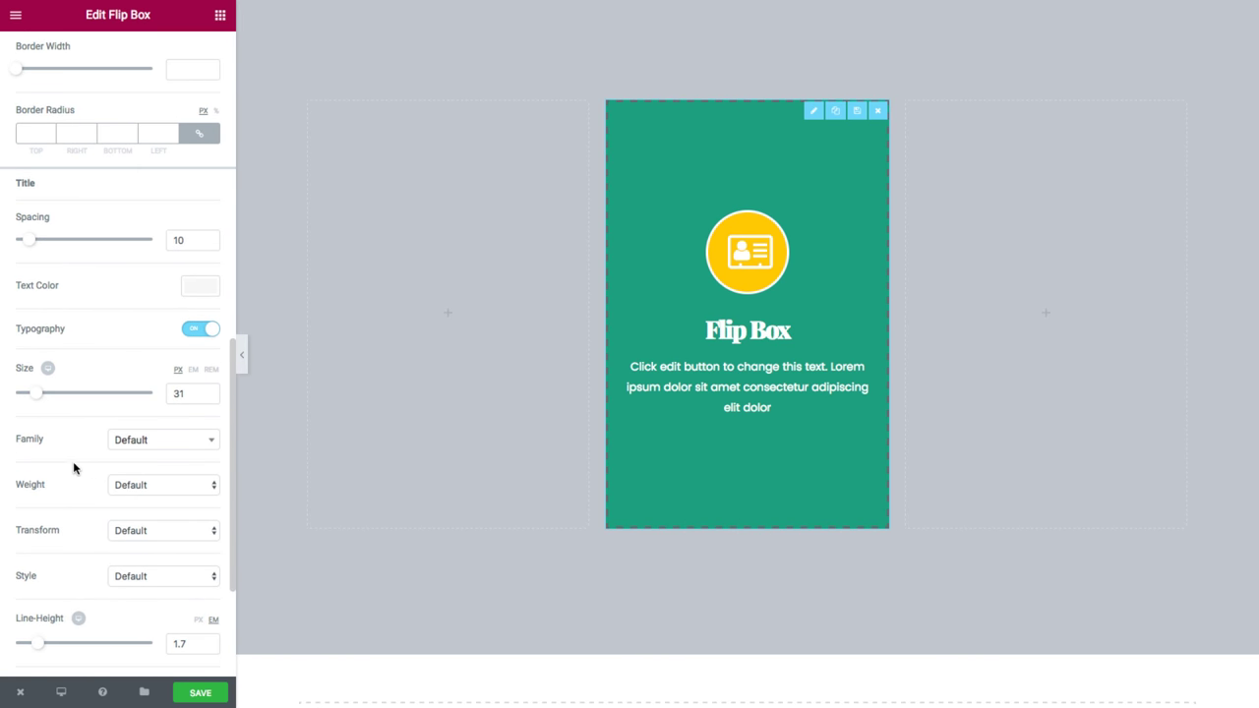
scroll(63, 407, down, 1)
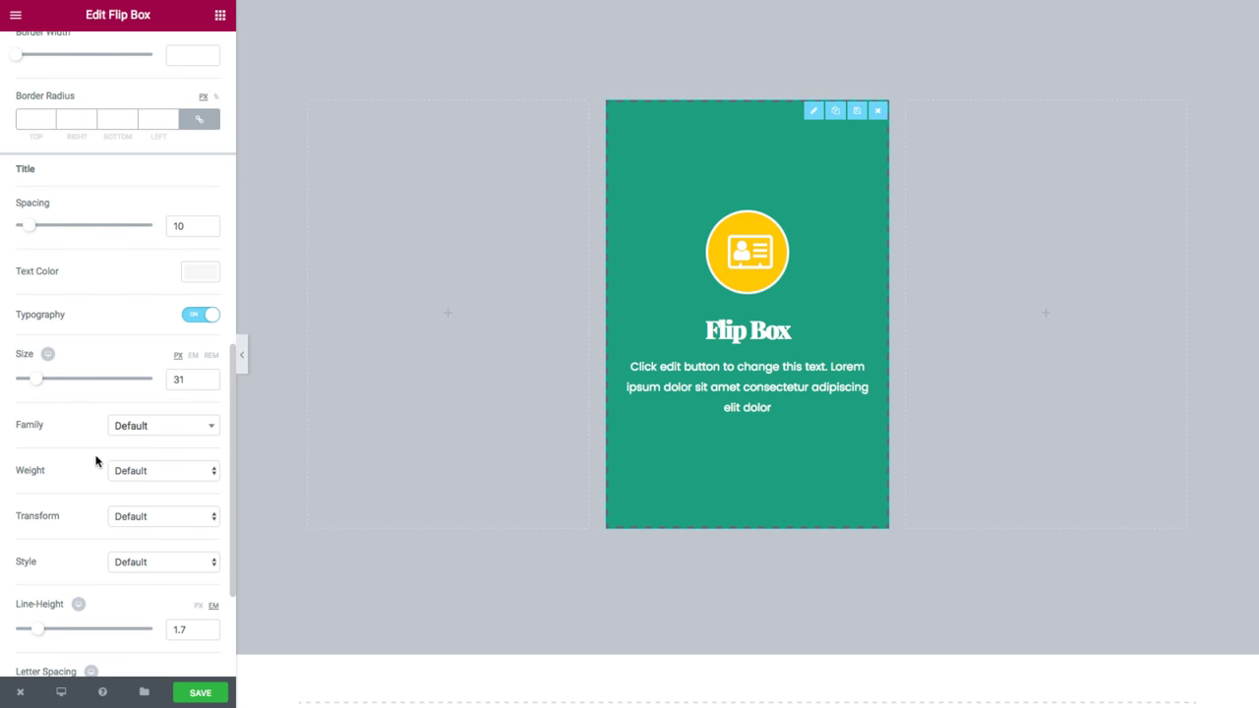
mouse_move(36, 349)
mouse_down()
mouse_move(52, 375)
mouse_move(30, 368)
mouse_up()
scroll(45, 379, down, 2)
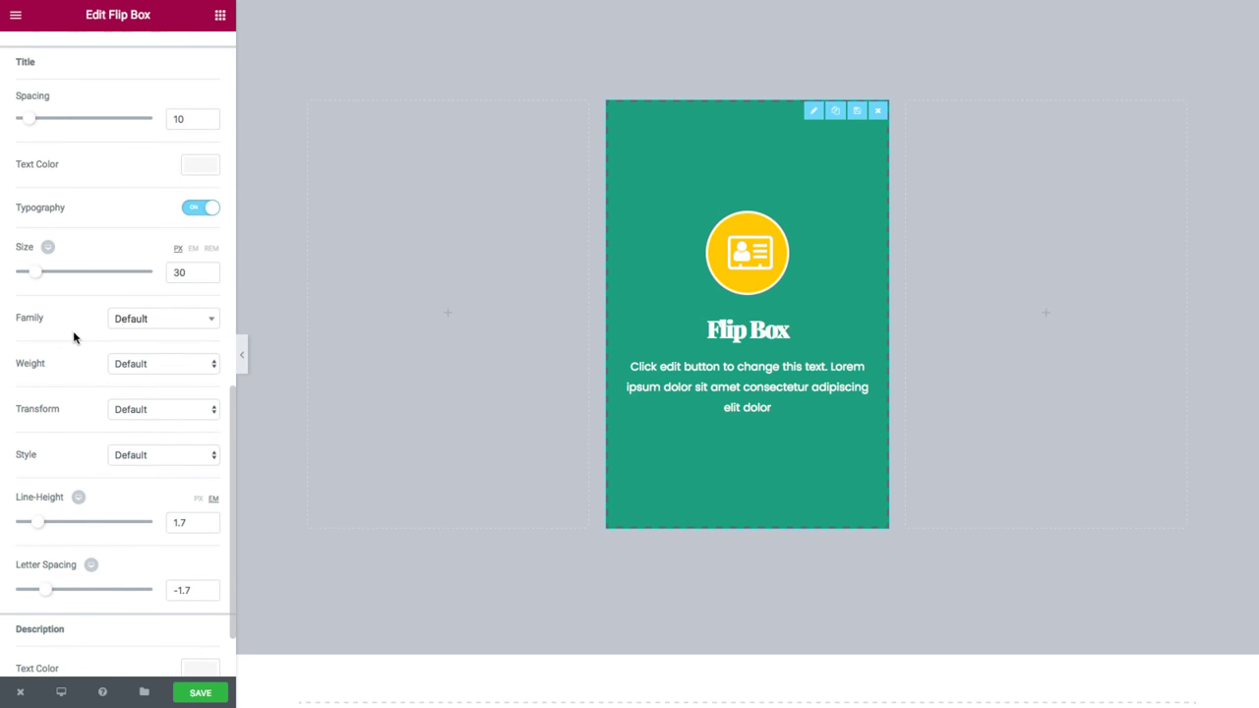
scroll(44, 453, down, 1)
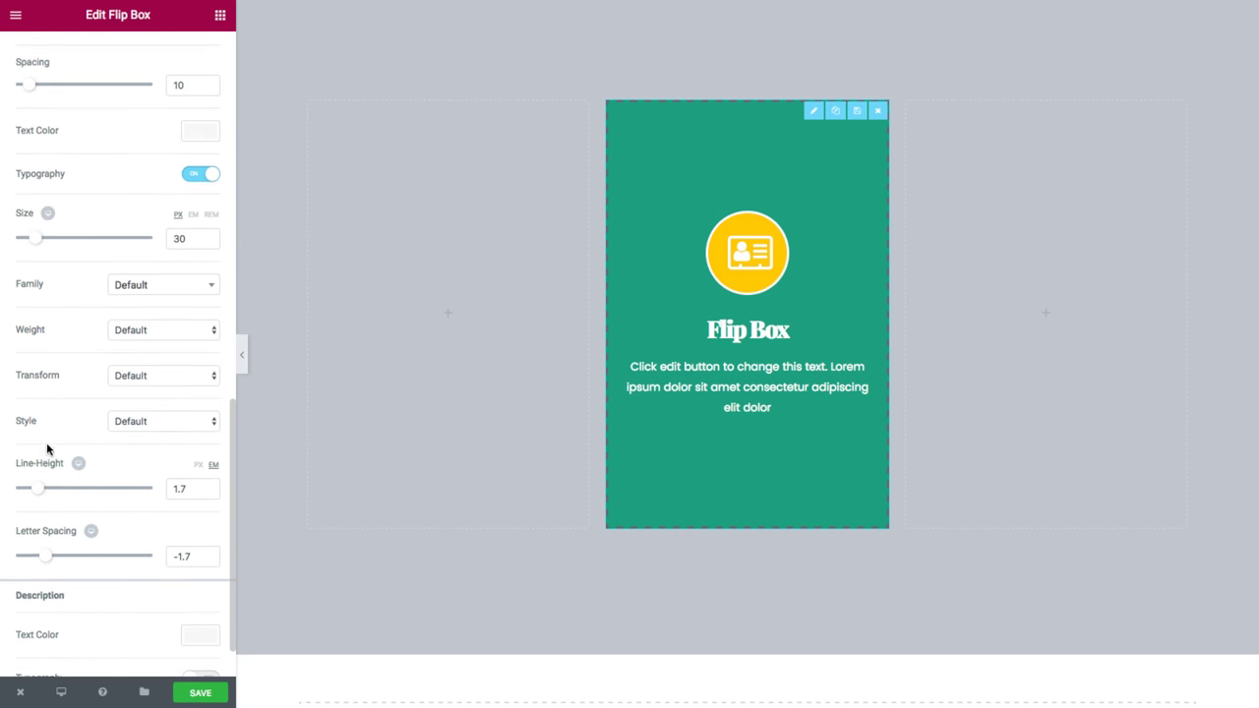
mouse_move(42, 486)
mouse_down()
mouse_move(58, 484)
mouse_move(37, 483)
mouse_up()
mouse_move(47, 554)
mouse_down()
mouse_move(59, 554)
mouse_move(47, 551)
mouse_up()
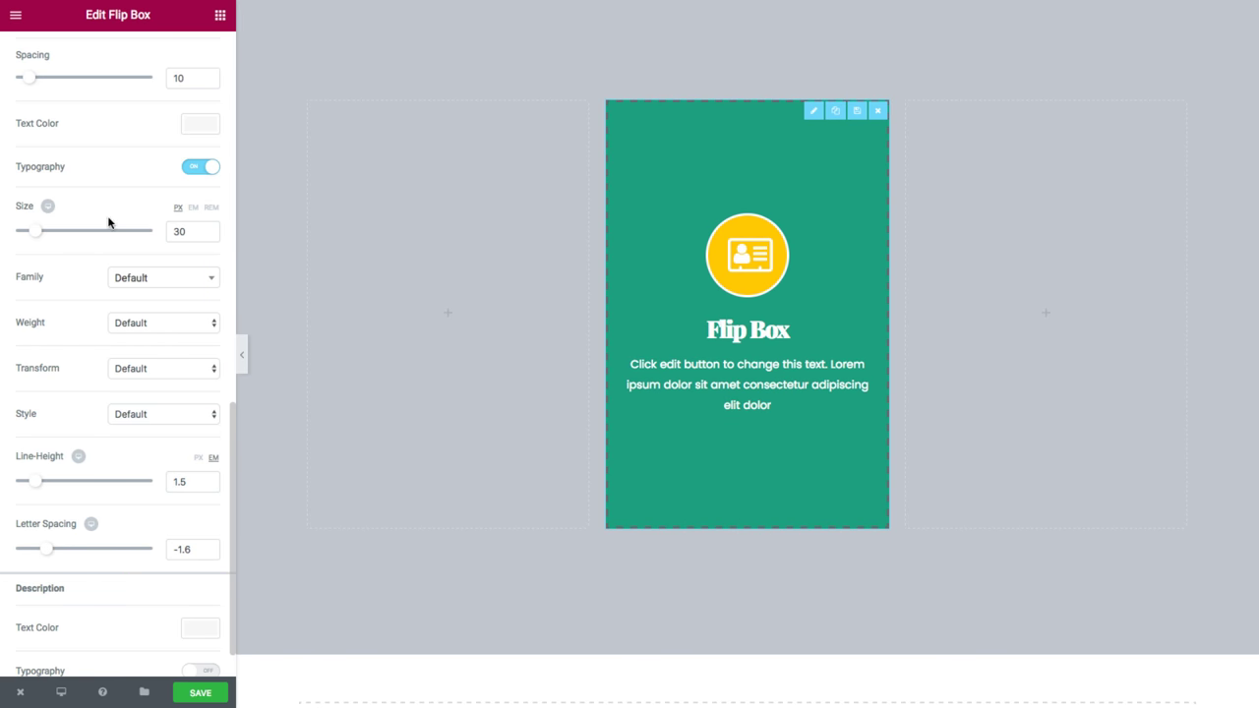
click(193, 169)
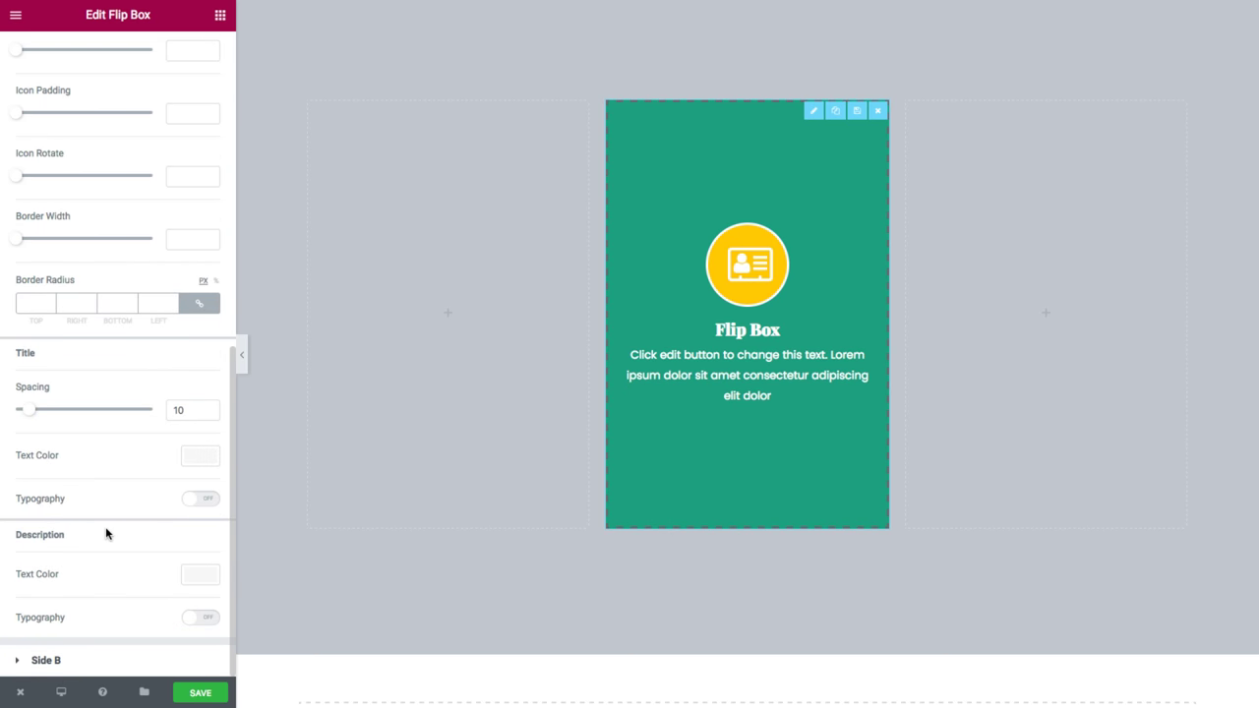
- Try blue #2919a8 as the text color of Side A's description and clear the color
click(196, 578)
scroll(183, 557, down, 2)
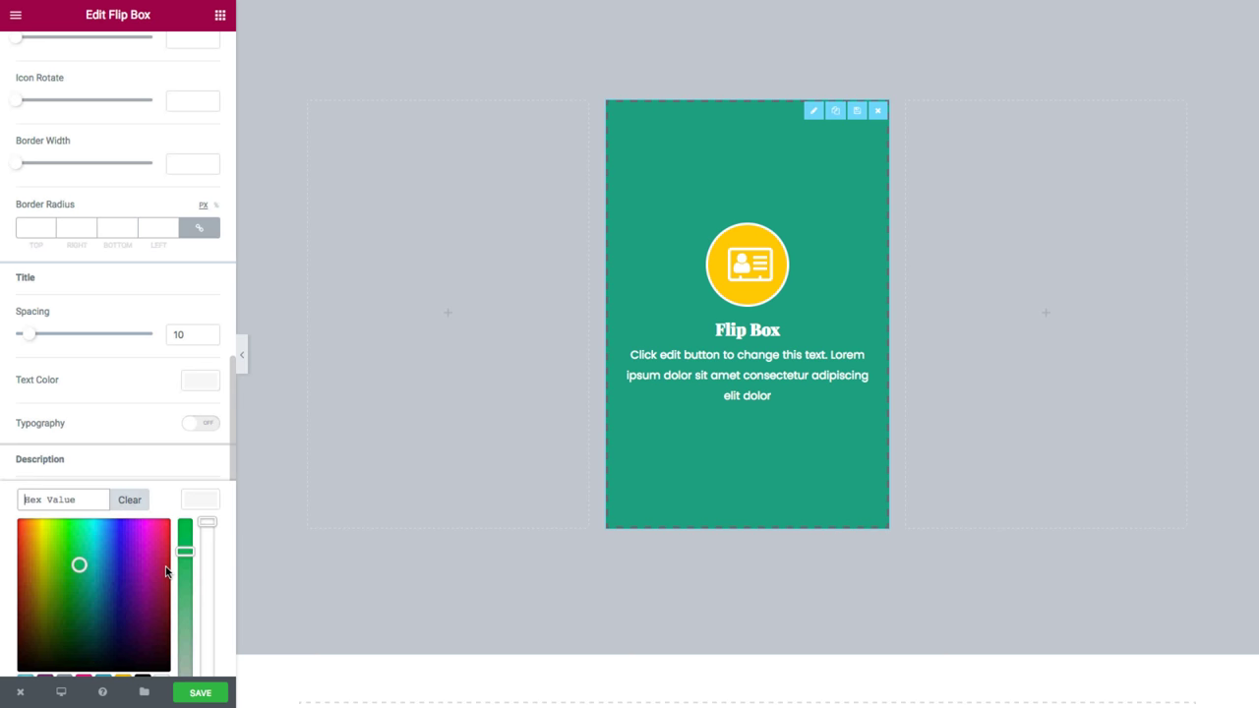
drag(82, 600, 123, 571)
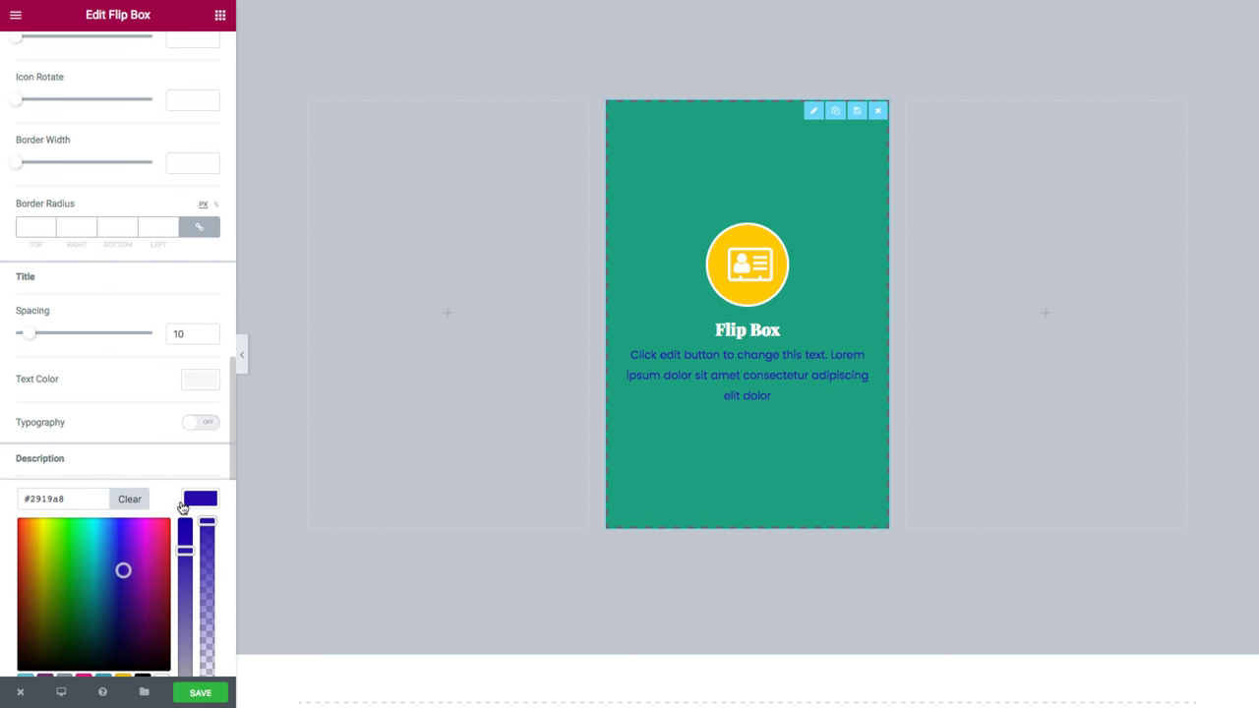
click(141, 506)
click(200, 499)
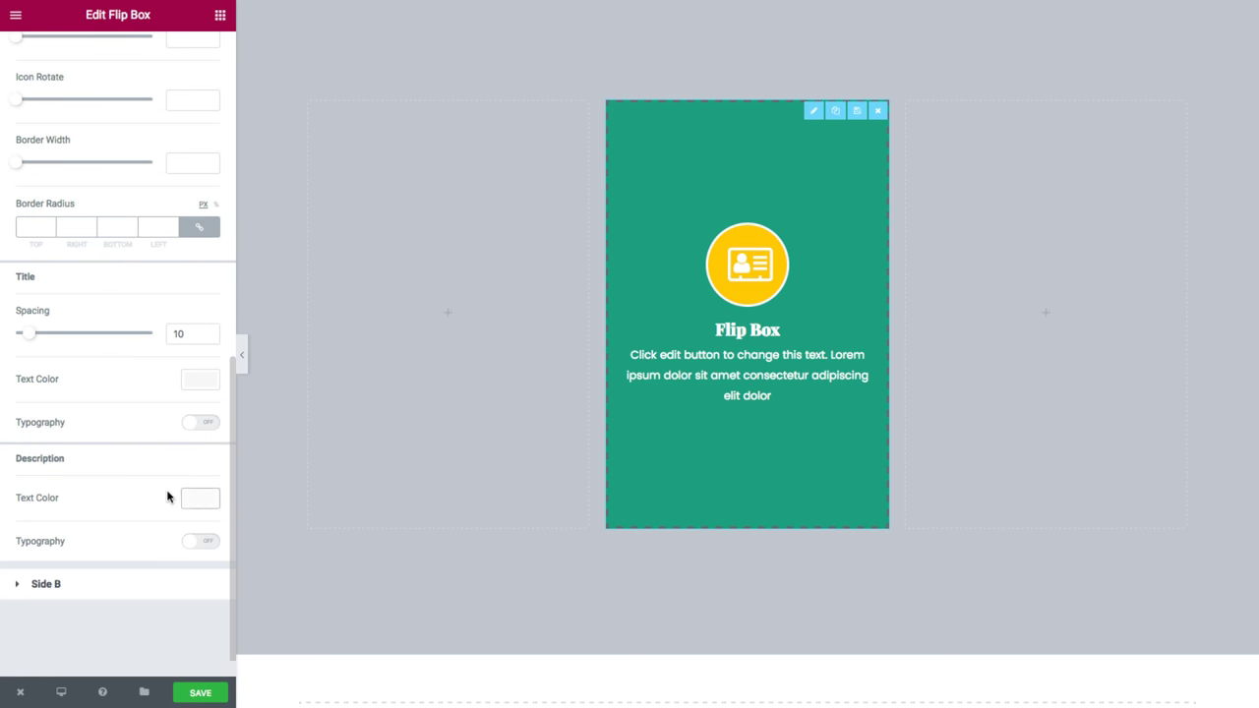
- Enable custom typography for Side A's description to view its options, and turn it off again
click(190, 538)
scroll(158, 519, down, 1)
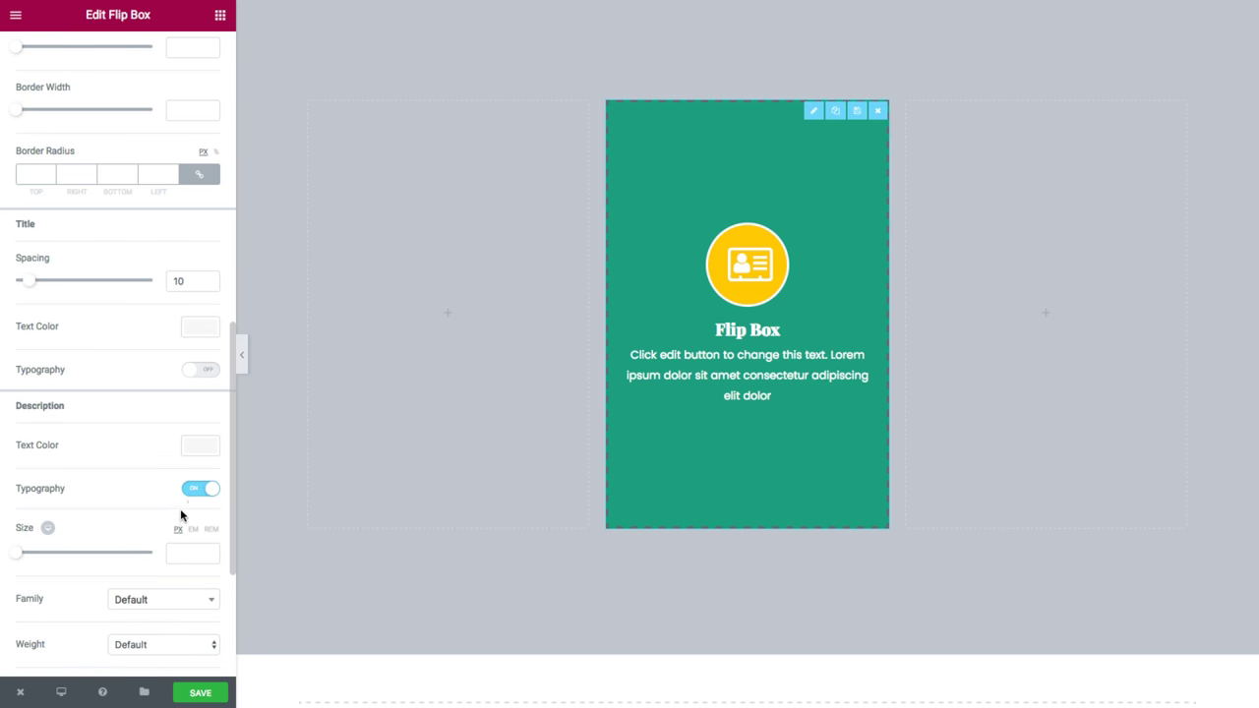
click(196, 498)
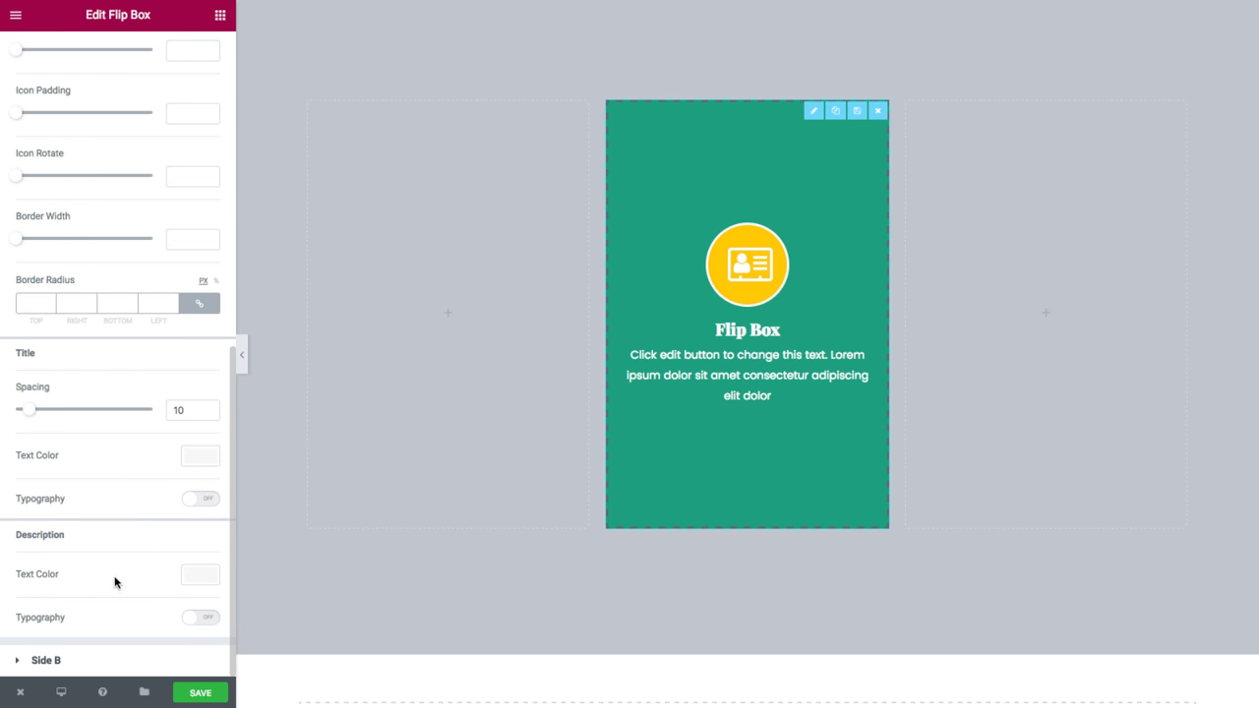
- Open Side B's style settings and set its button size to Extra Small
click(90, 669)
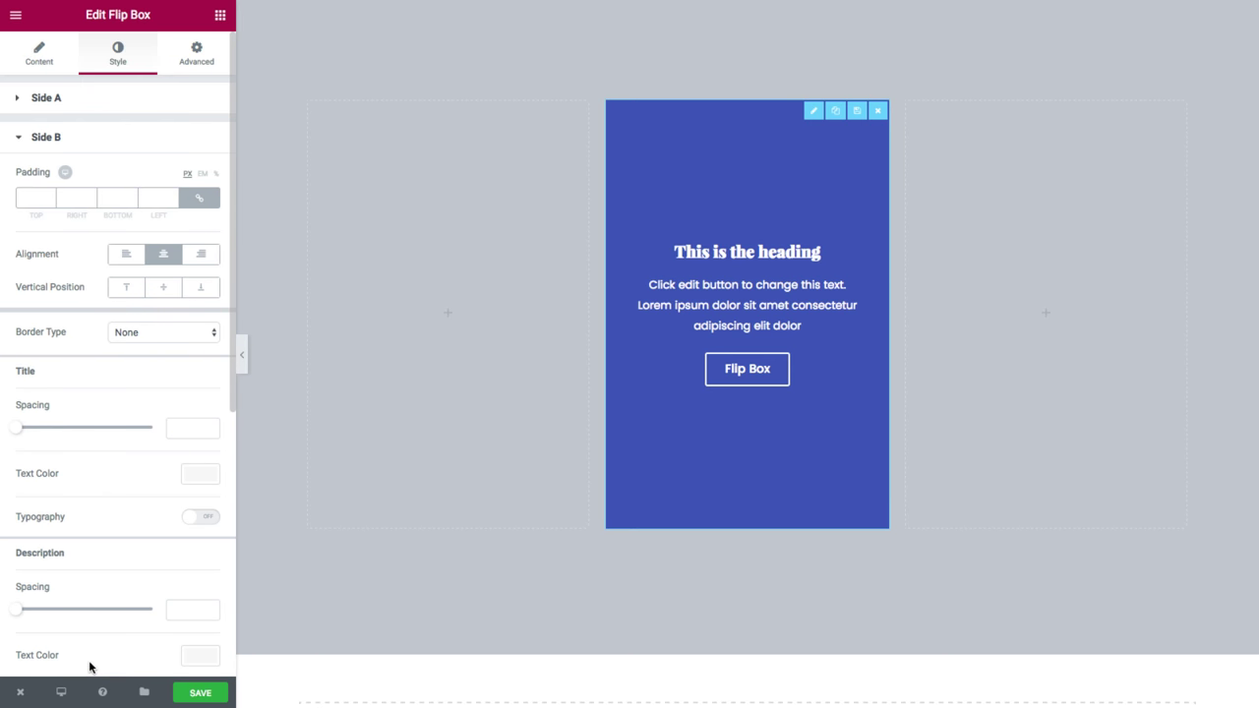
scroll(107, 441, down, 2)
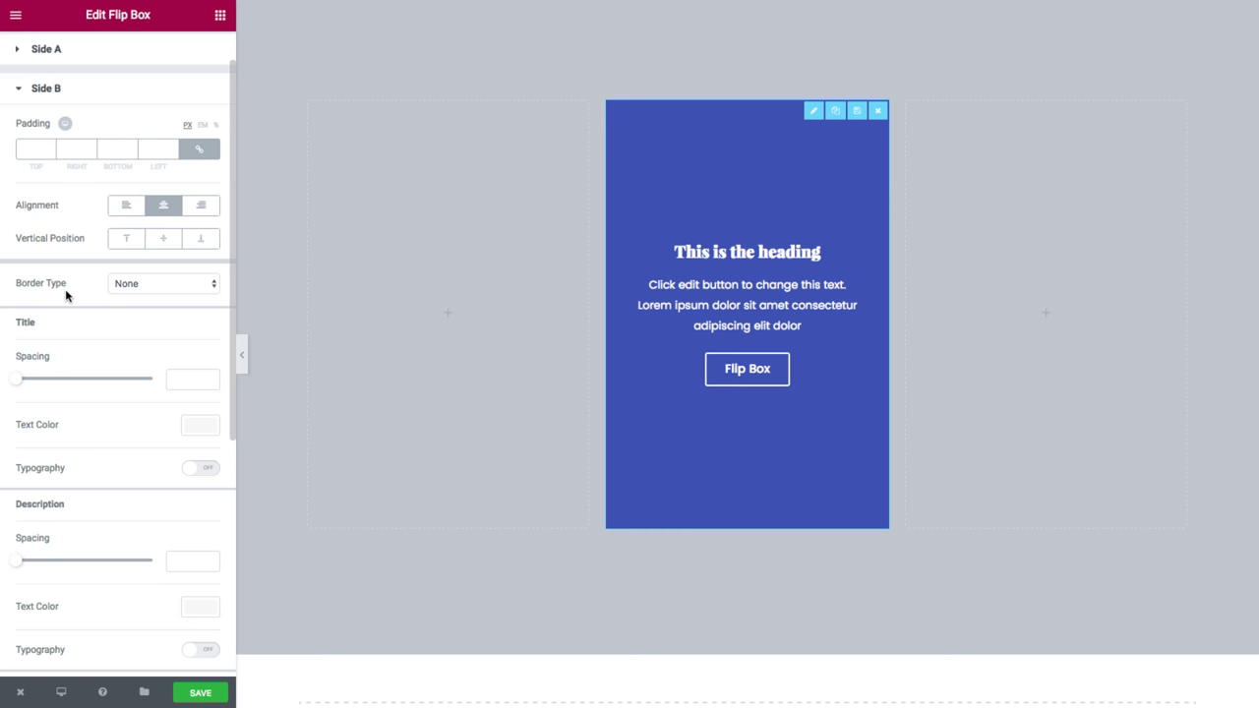
scroll(49, 246, up, 1)
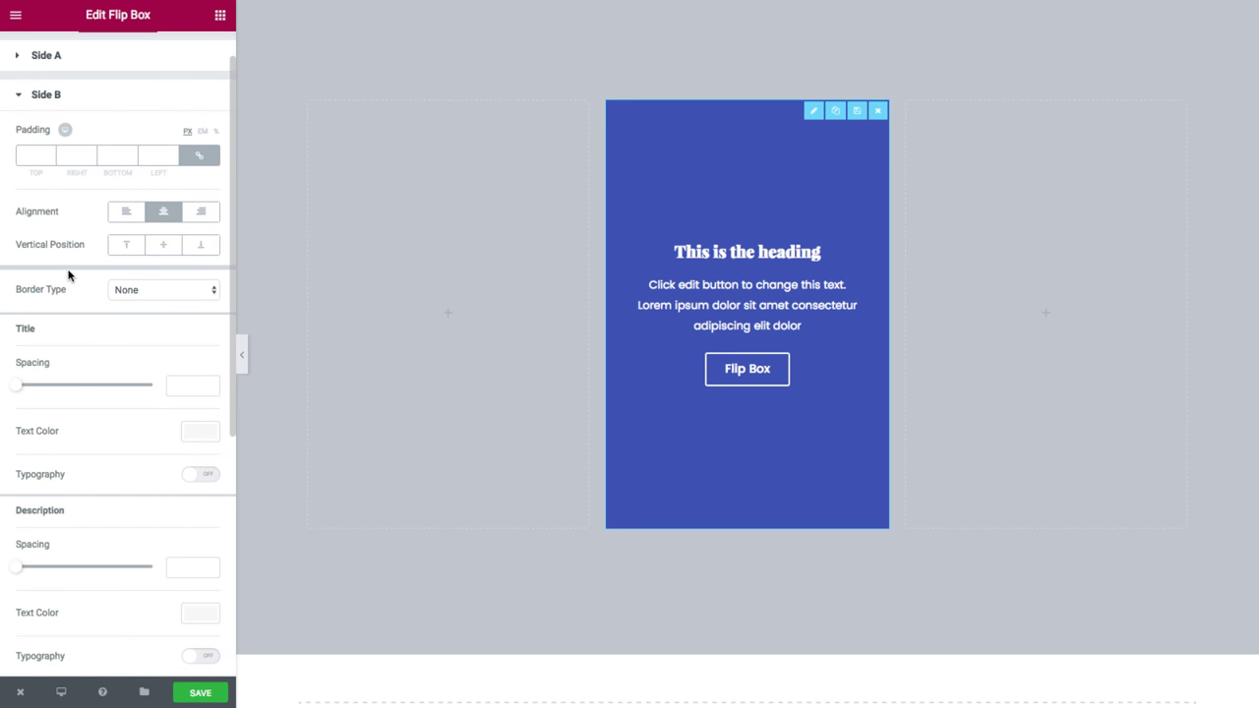
scroll(69, 276, down, 7)
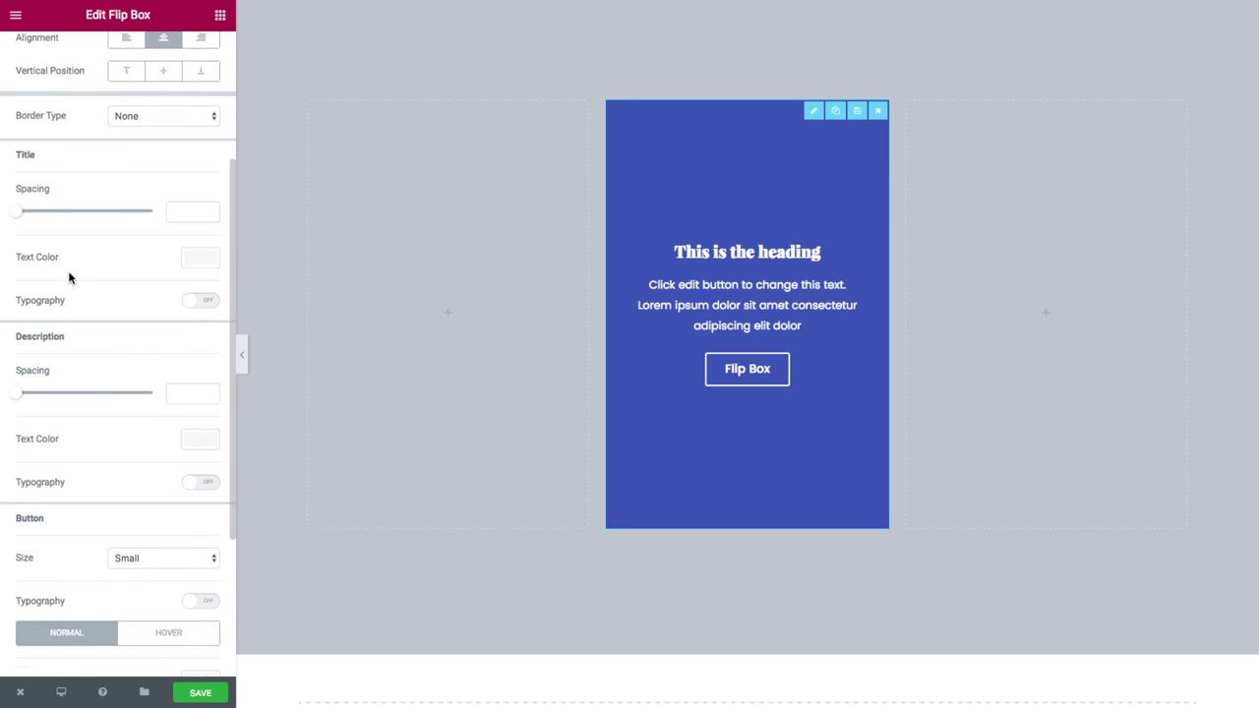
scroll(69, 279, down, 6)
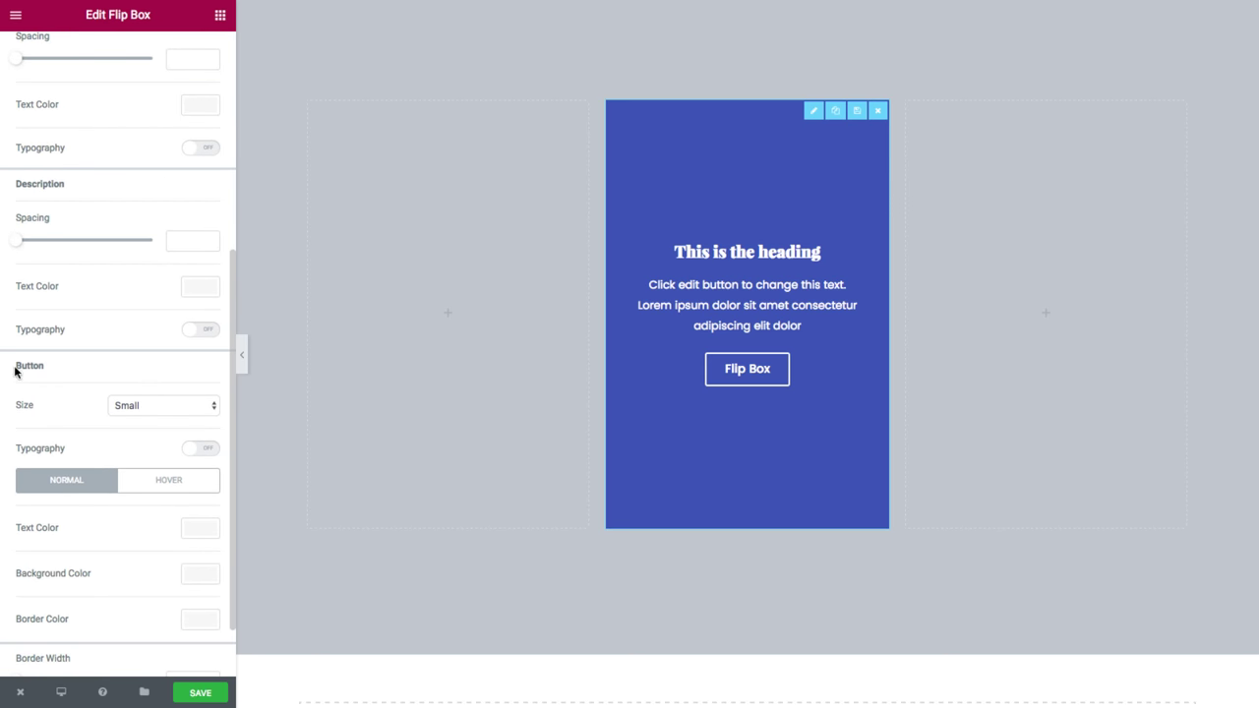
scroll(86, 391, down, 1)
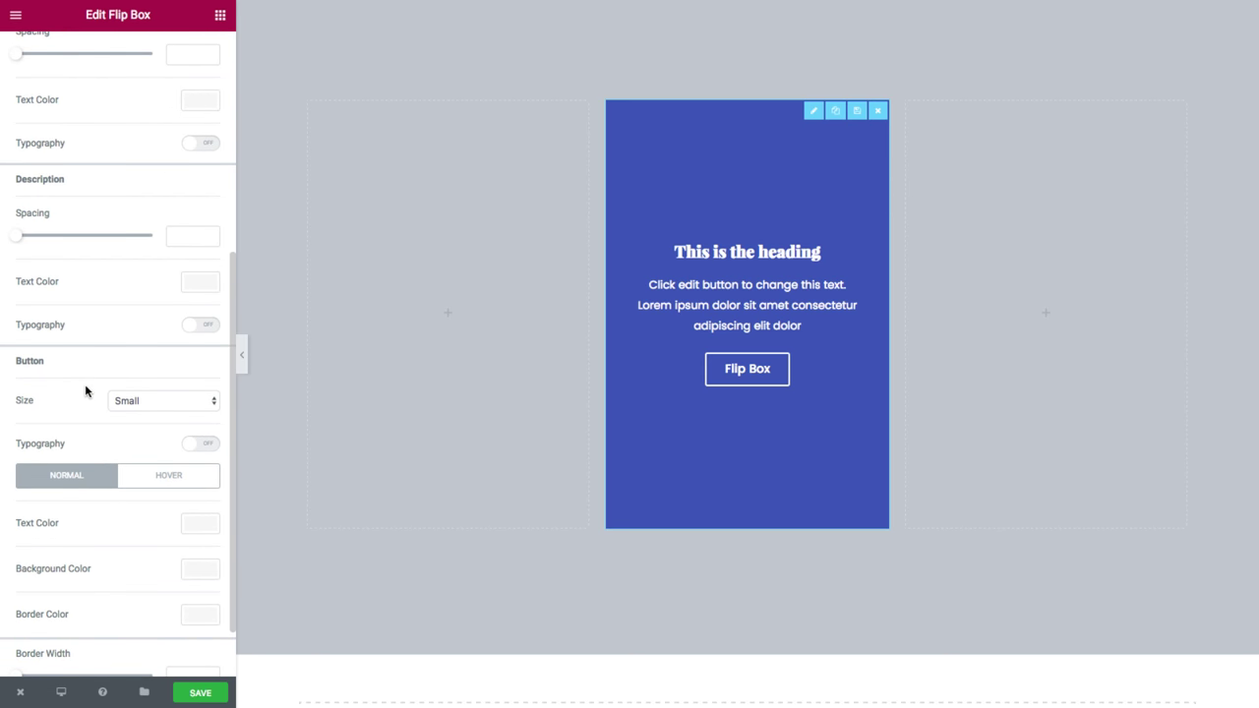
scroll(88, 394, up, 1)
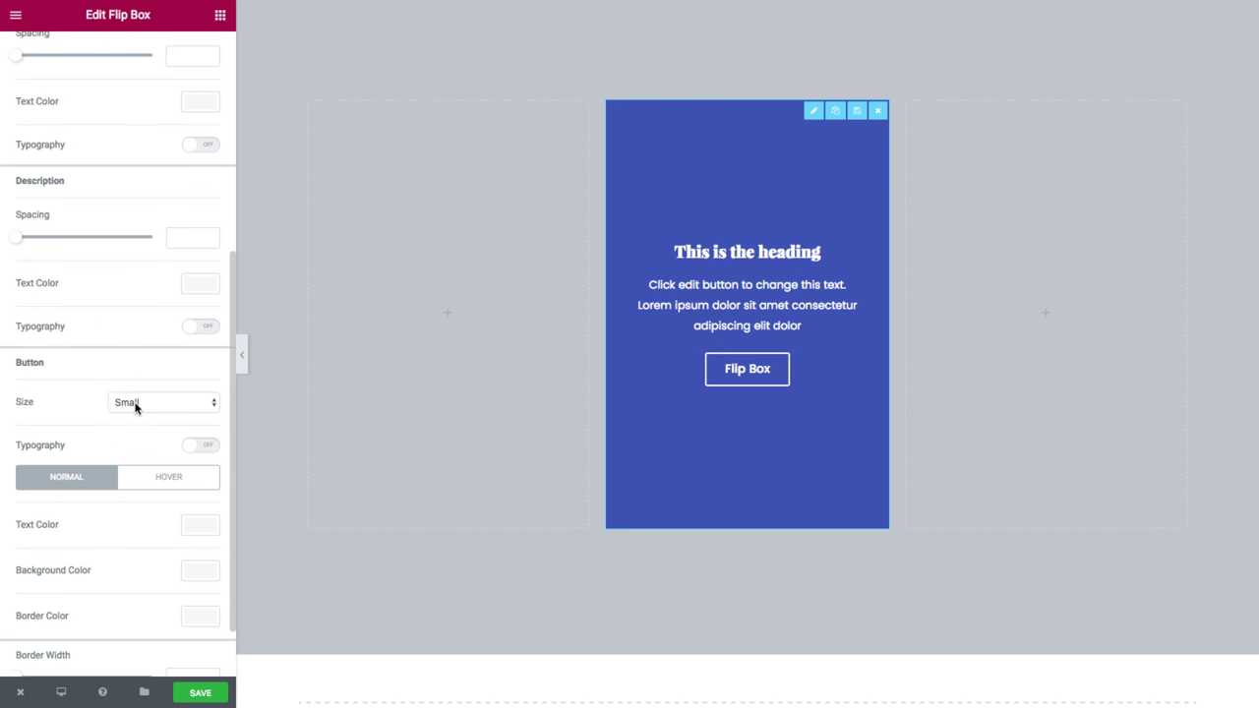
click(135, 407)
click(154, 389)
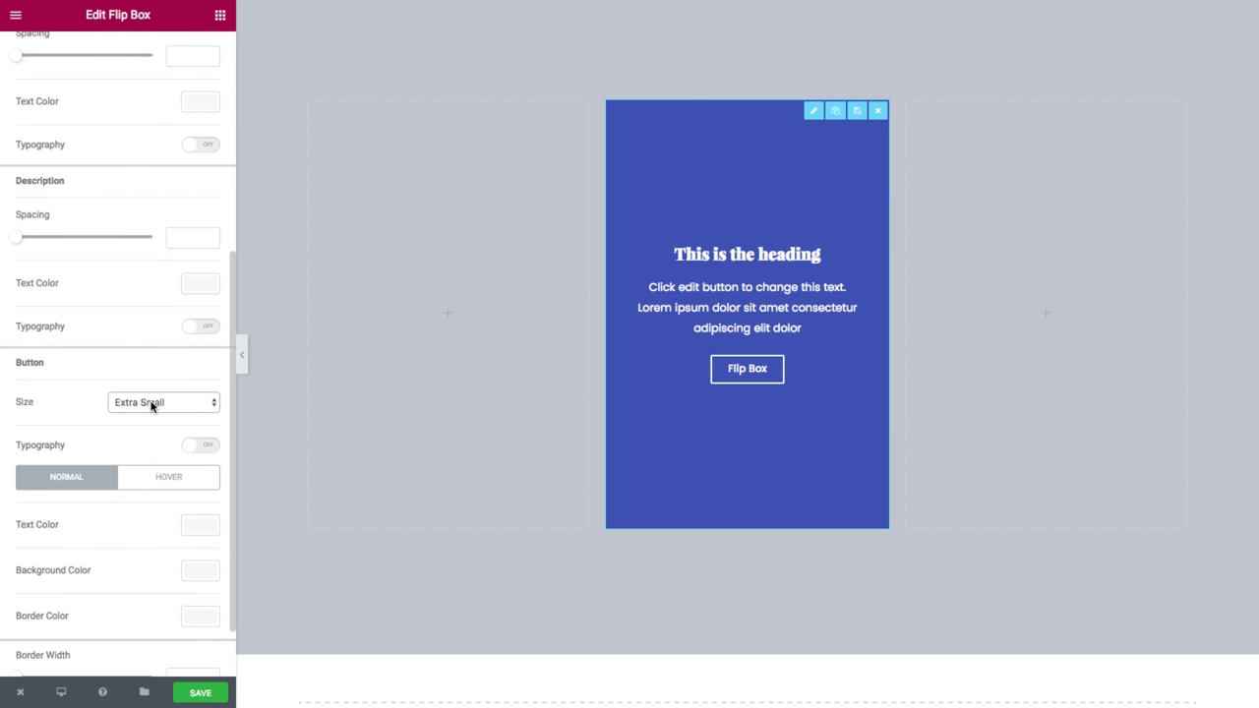
- Try the Small, Medium, Large and Extra Large sizes for Side B's button, and set it back to Small
click(152, 406)
click(149, 416)
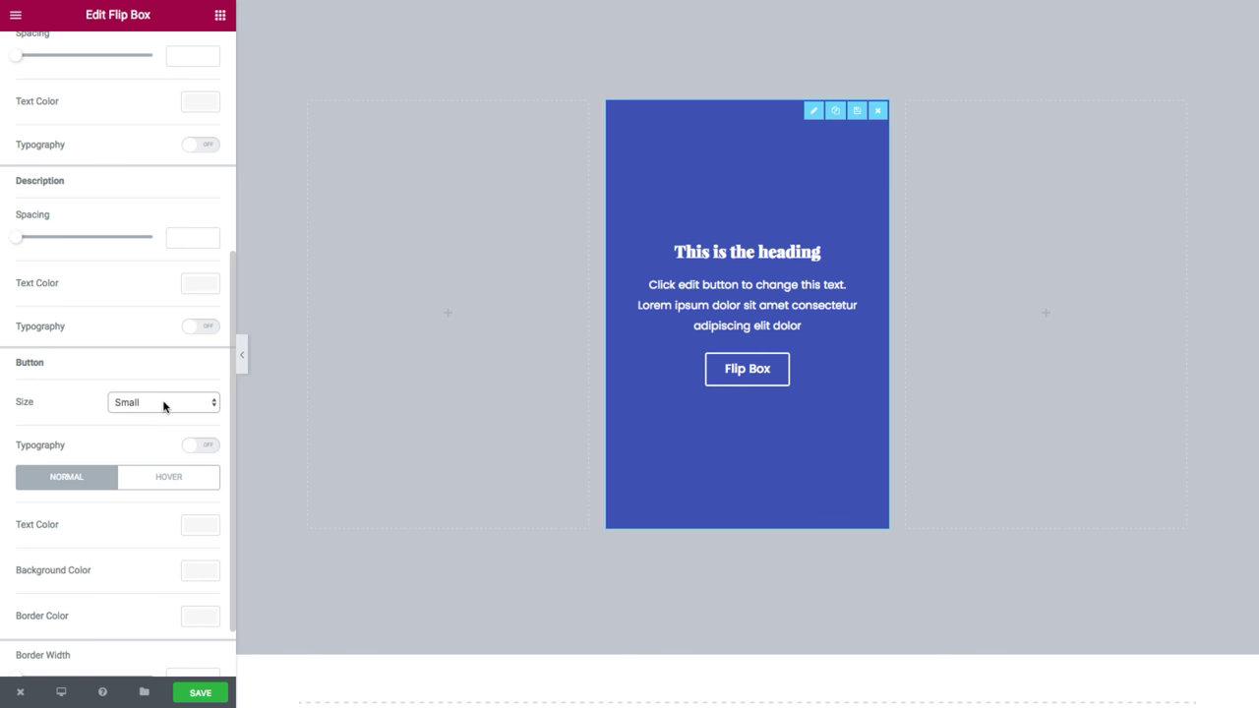
click(165, 407)
click(154, 413)
click(157, 410)
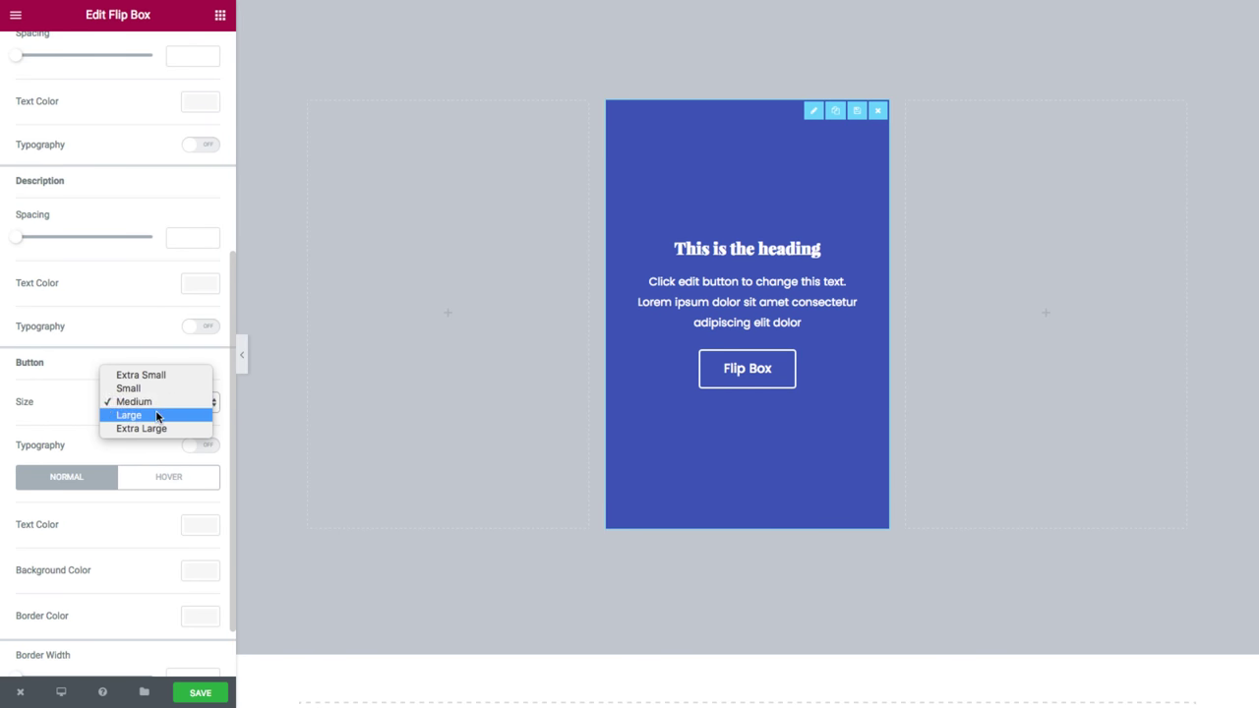
click(155, 415)
click(159, 407)
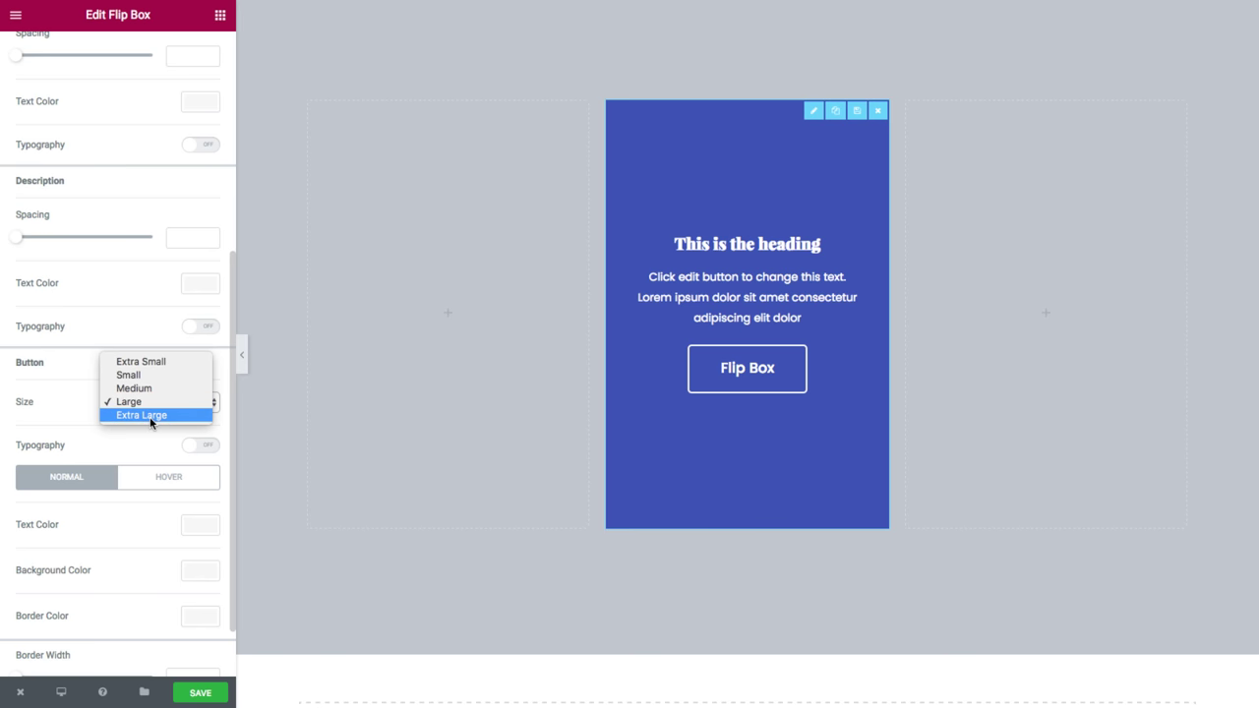
click(152, 415)
click(154, 403)
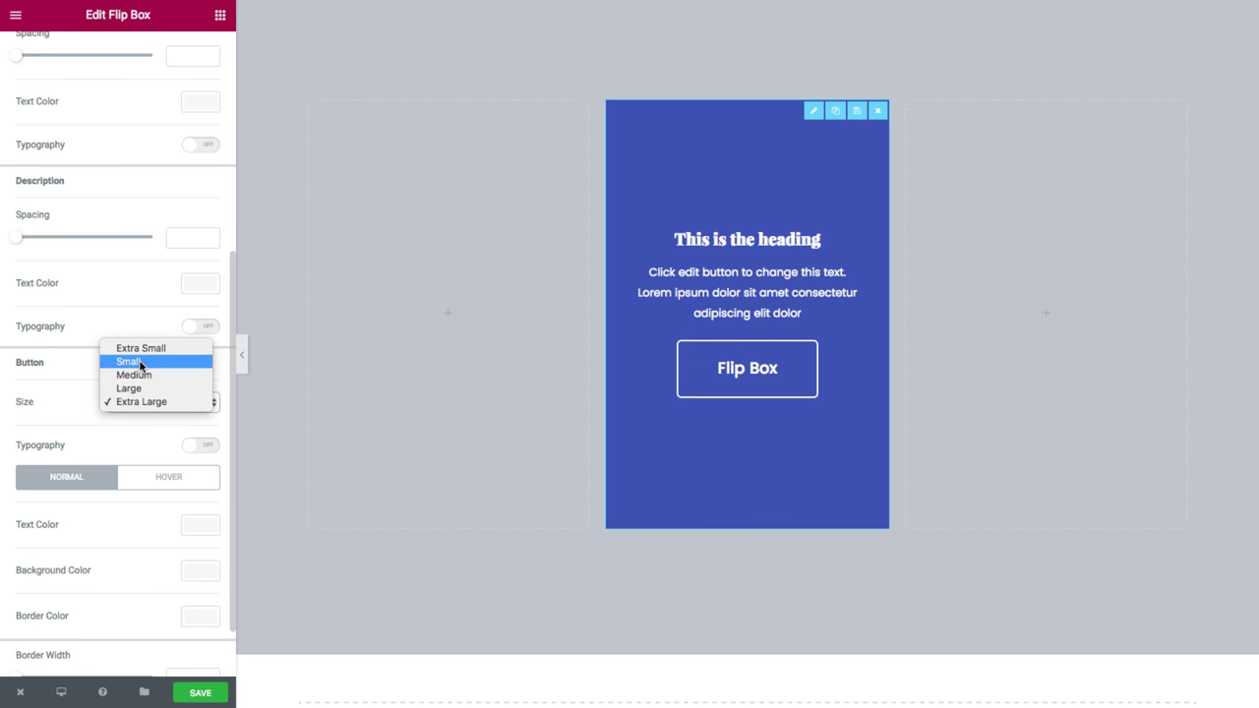
click(141, 366)
- Enable custom typography for Side B's button and turn it off again
scroll(93, 417, down, 3)
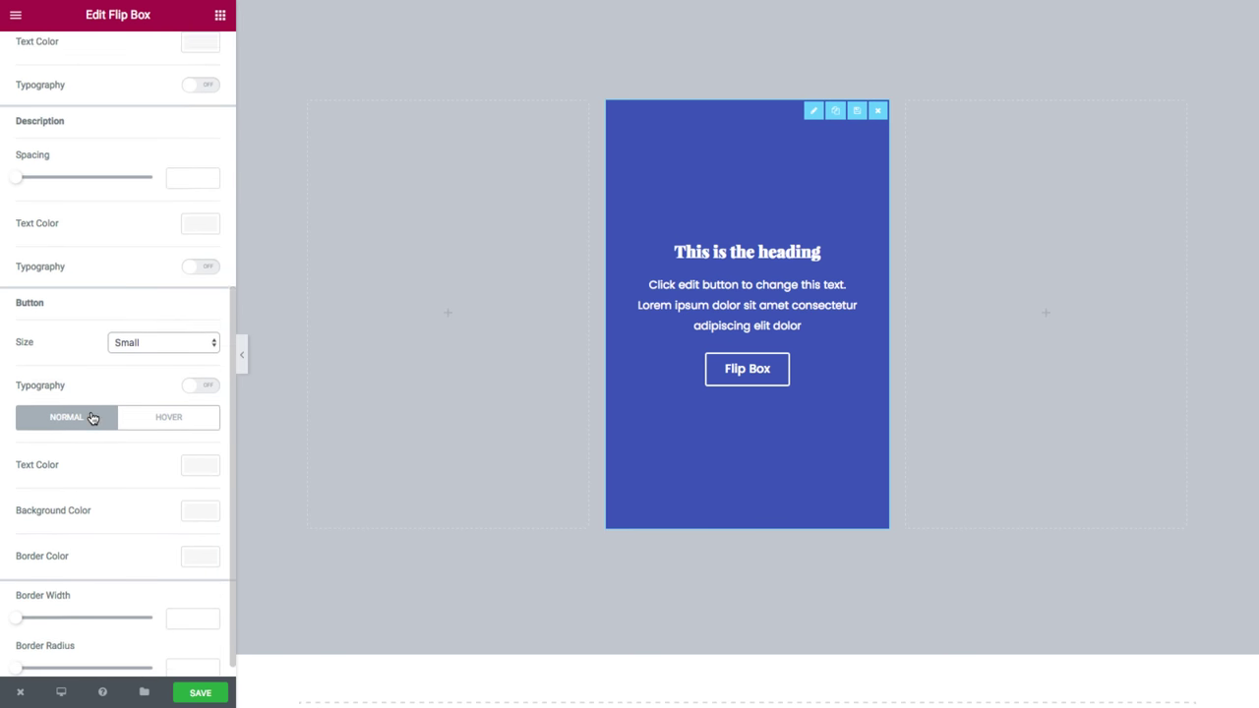
click(205, 378)
click(203, 374)
- Try dark blue #162389 as the normal-state text color of Side B's button
click(200, 449)
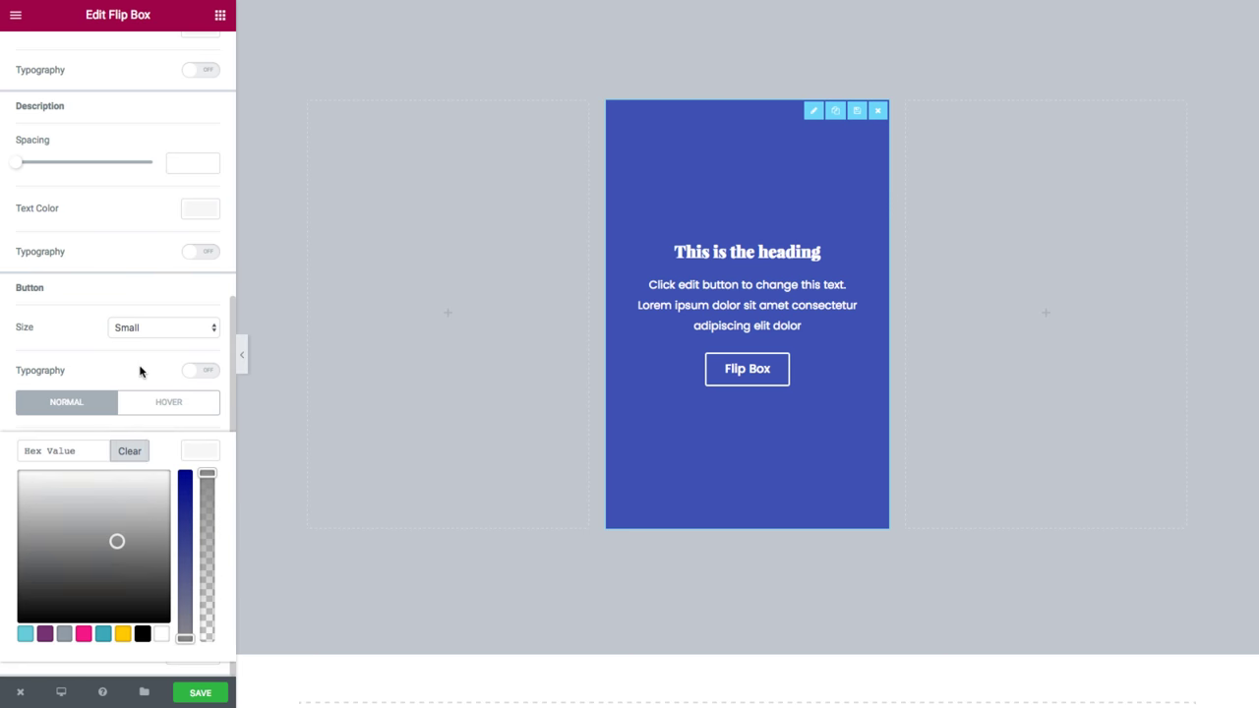
click(140, 370)
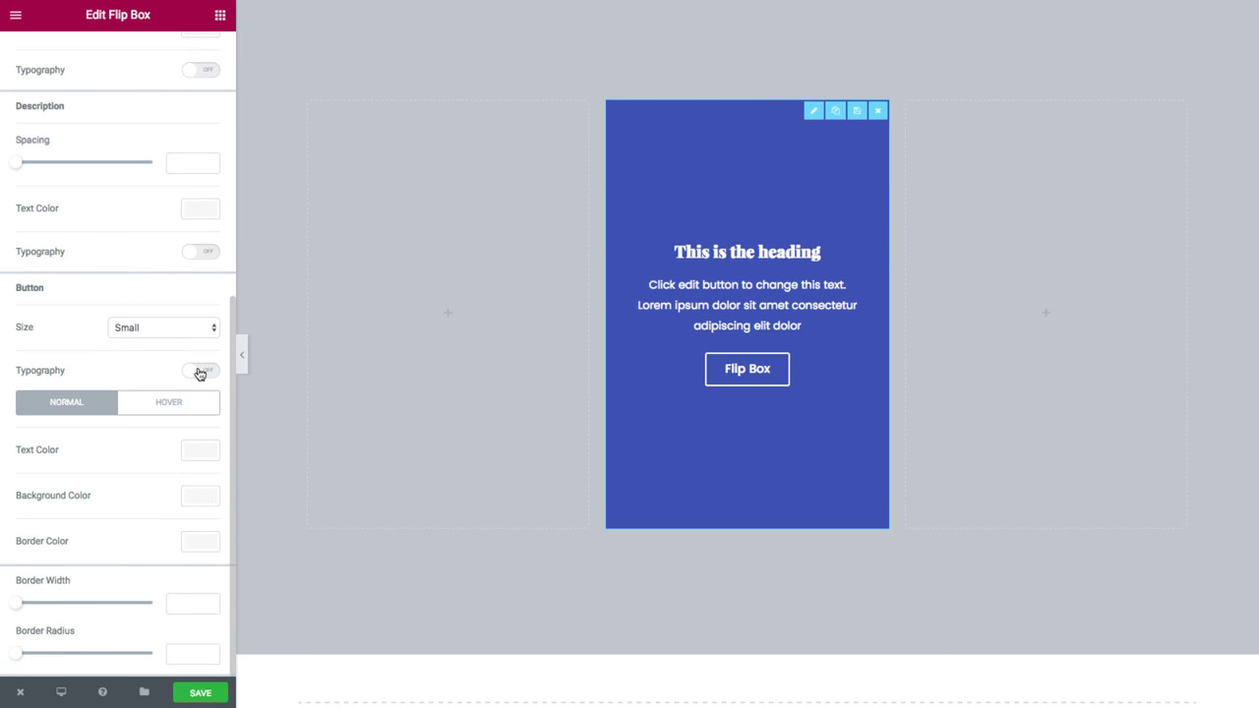
click(200, 455)
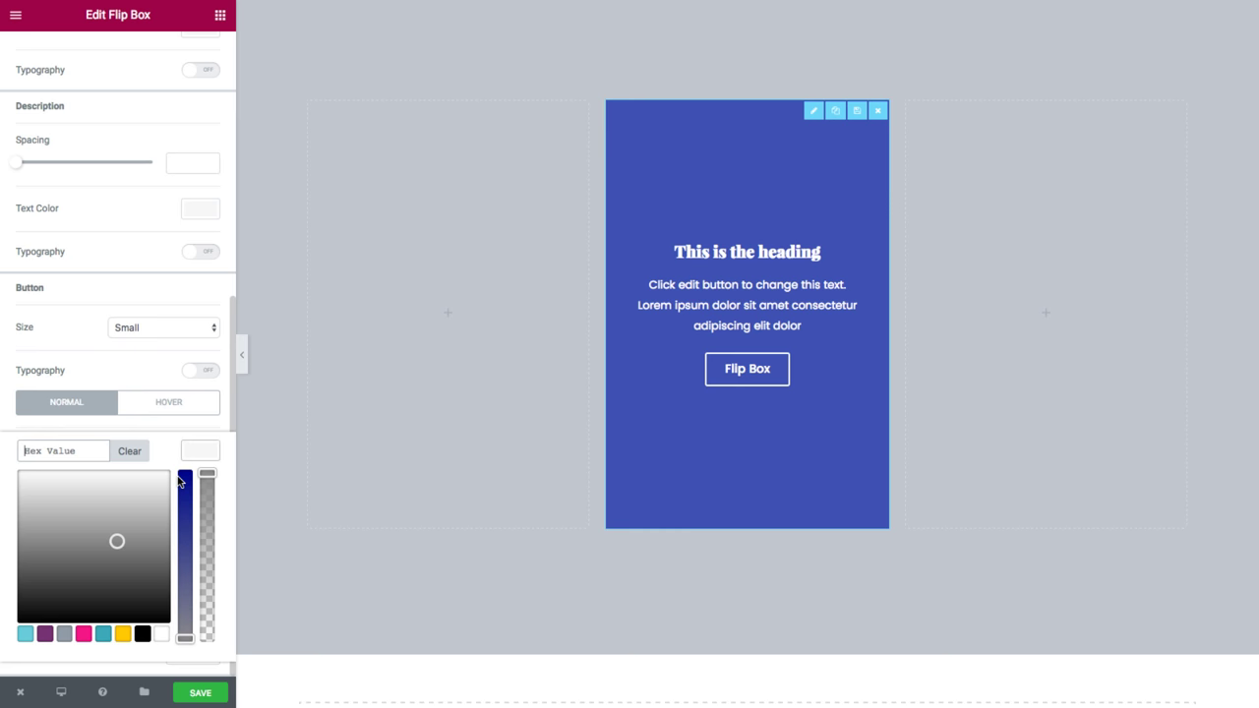
click(185, 503)
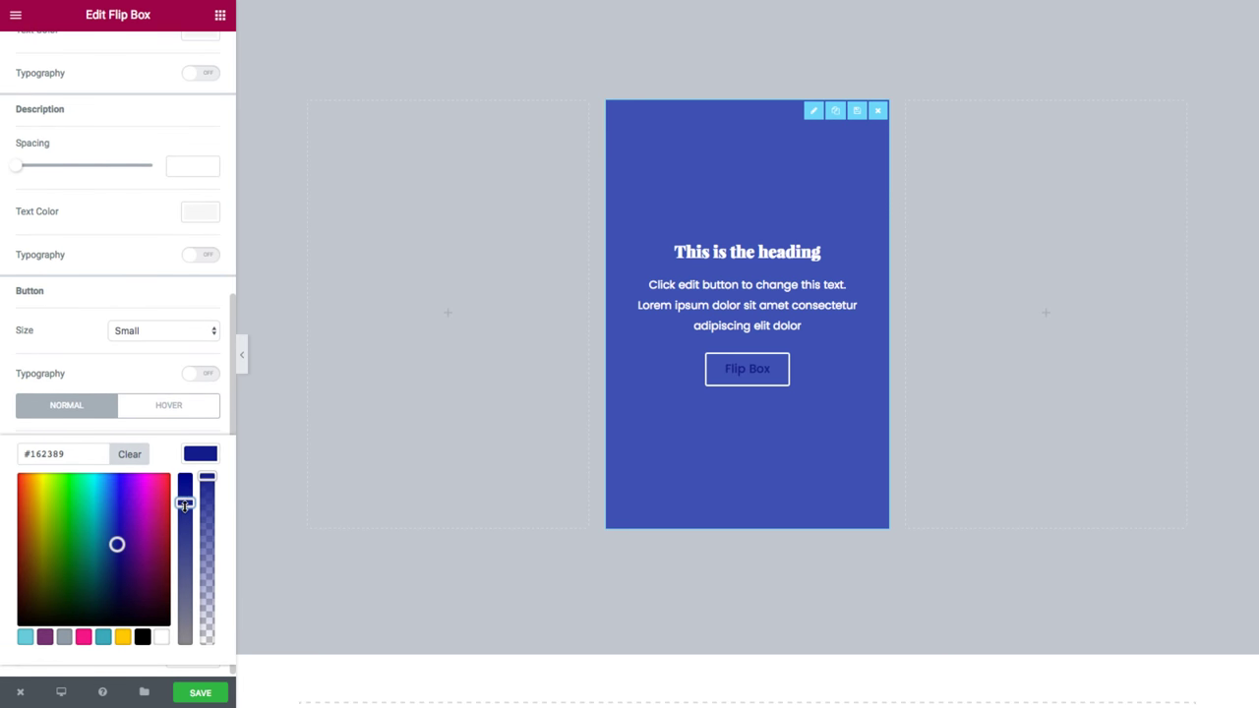
click(191, 451)
- Try the yellow preset as the normal-state background color of Side B's button
scroll(177, 463, down, 1)
click(197, 504)
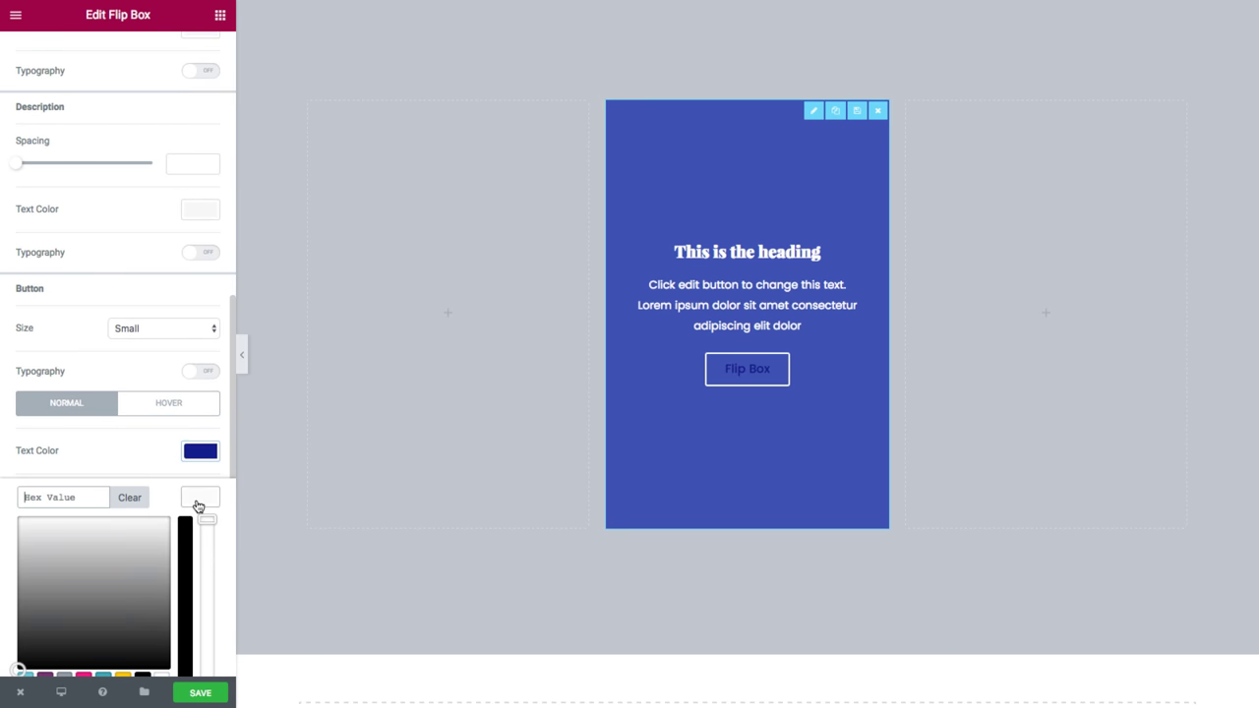
click(139, 584)
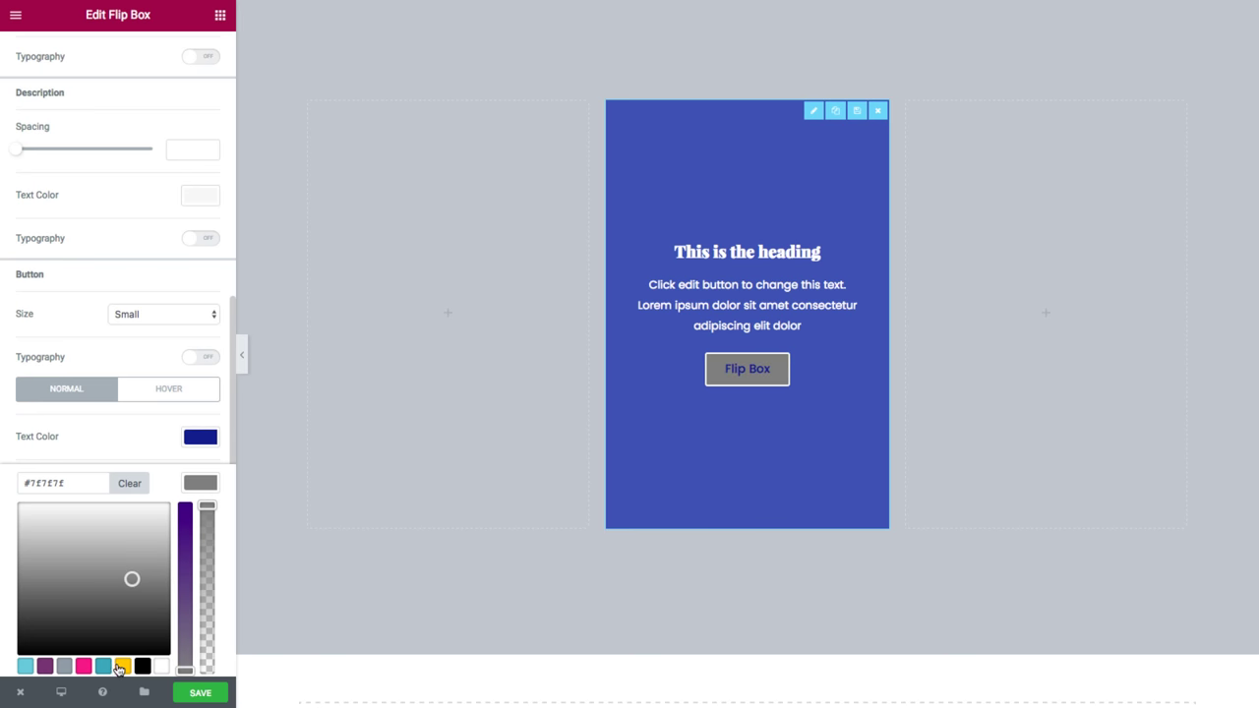
click(122, 666)
click(187, 485)
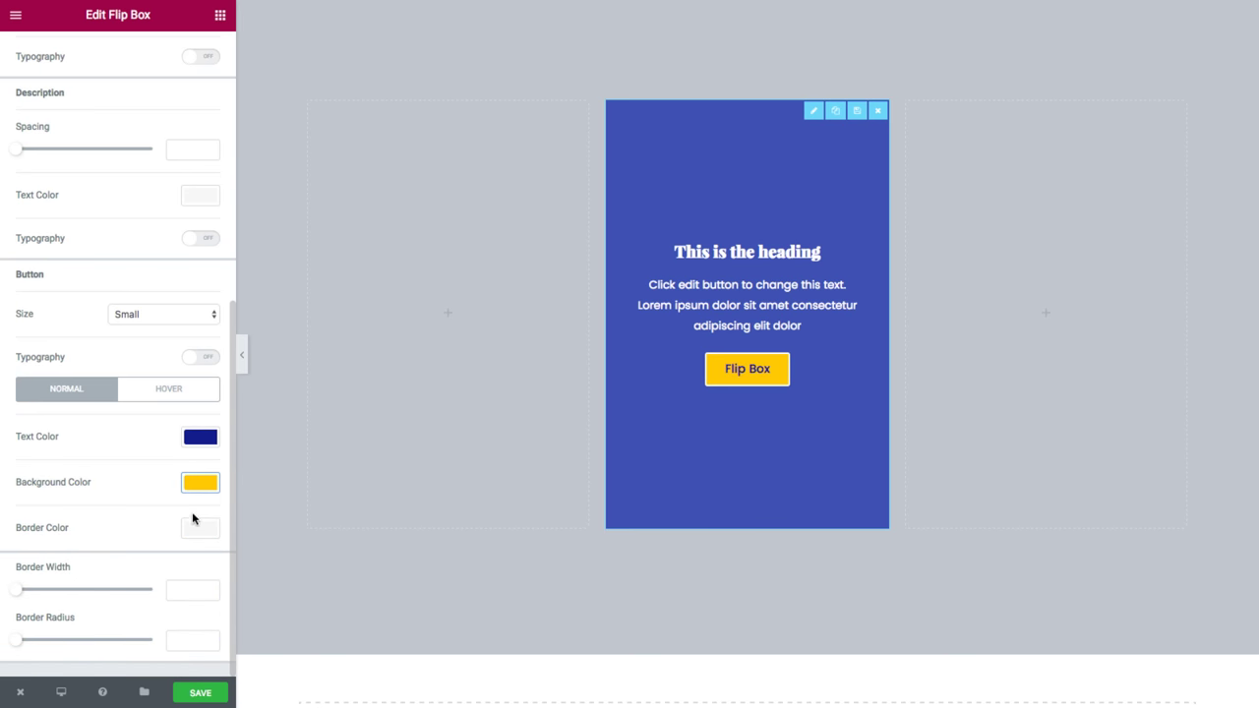
- Try black #000000 as the normal-state border color of Side B's button
click(199, 530)
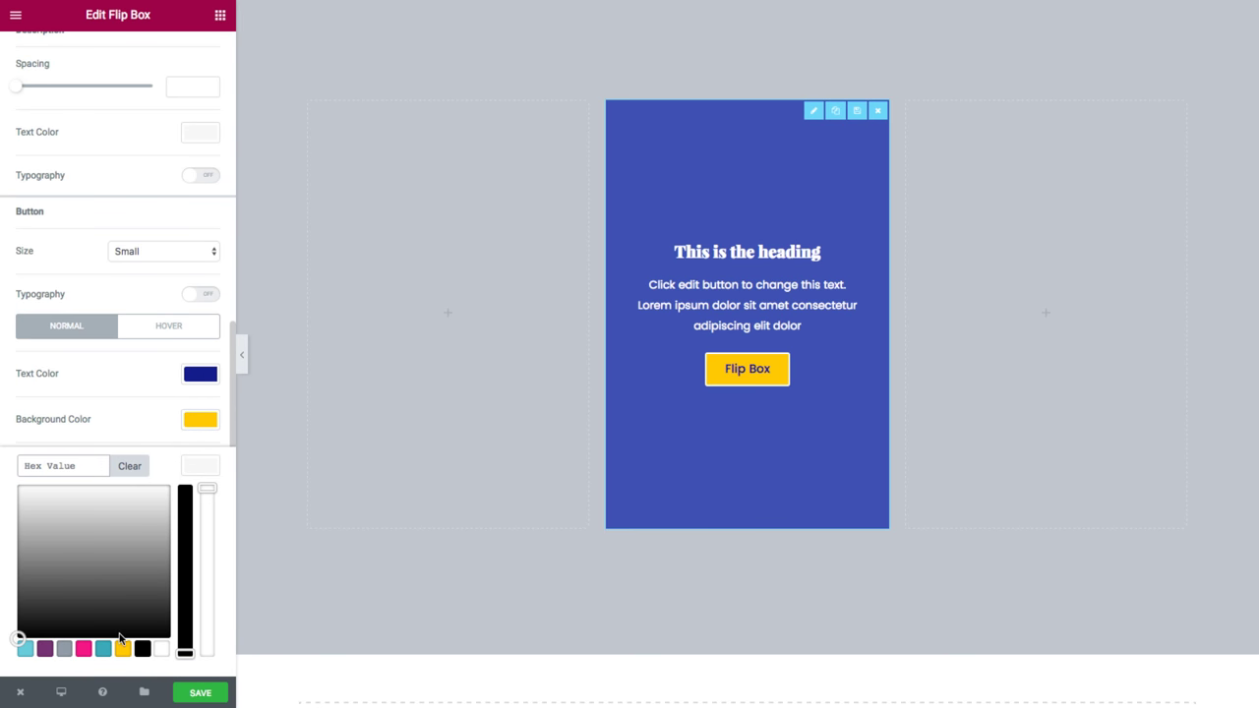
click(142, 654)
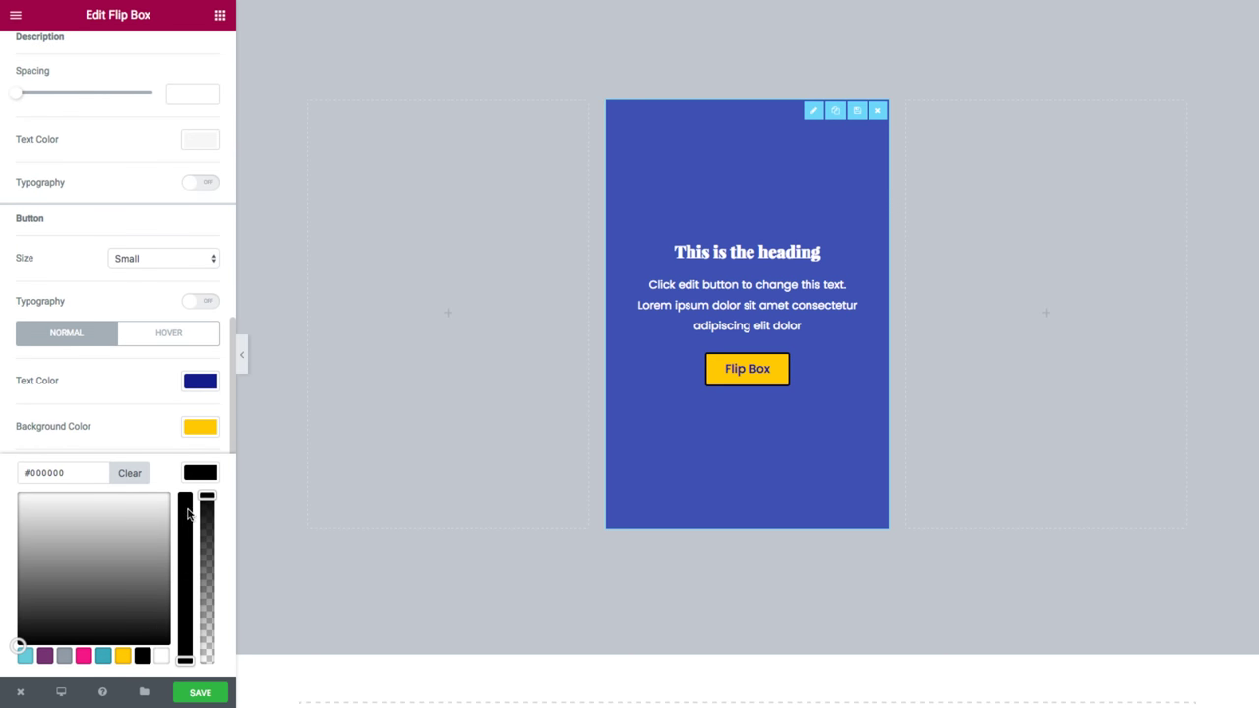
click(209, 481)
- Clear the normal-state border, background and text colors of Side B's button
click(185, 473)
click(138, 474)
click(186, 427)
click(129, 426)
click(200, 423)
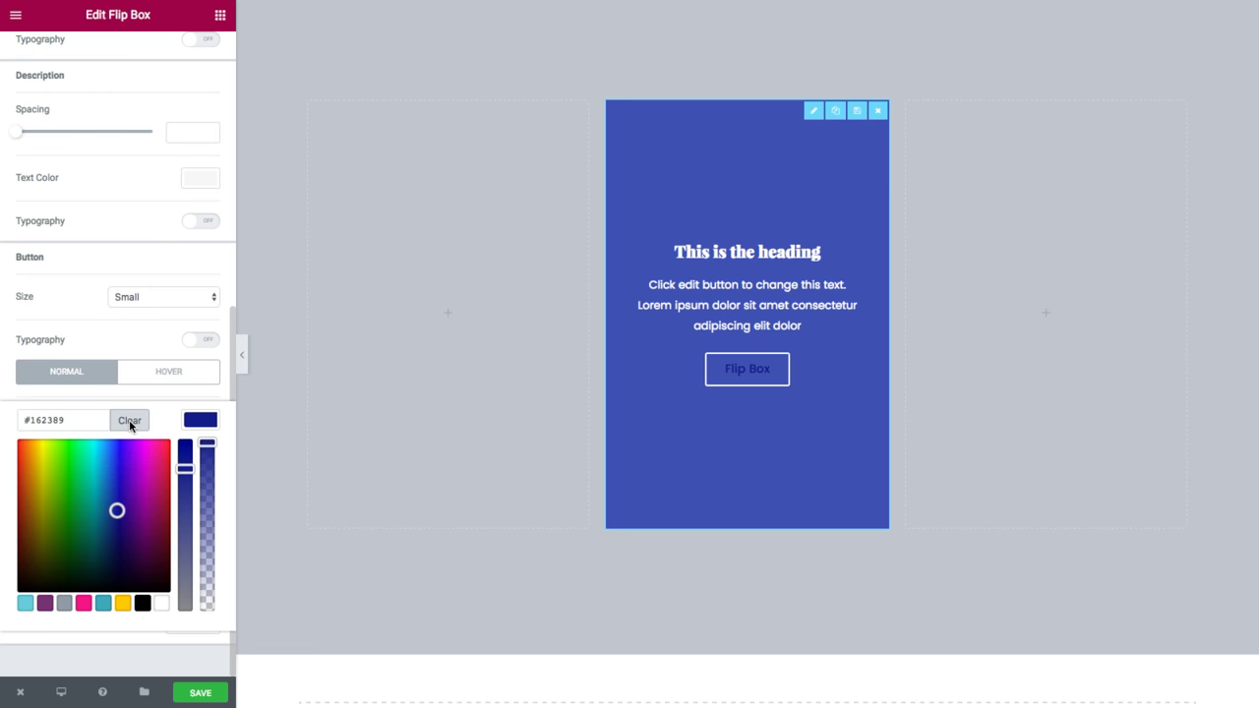
click(131, 420)
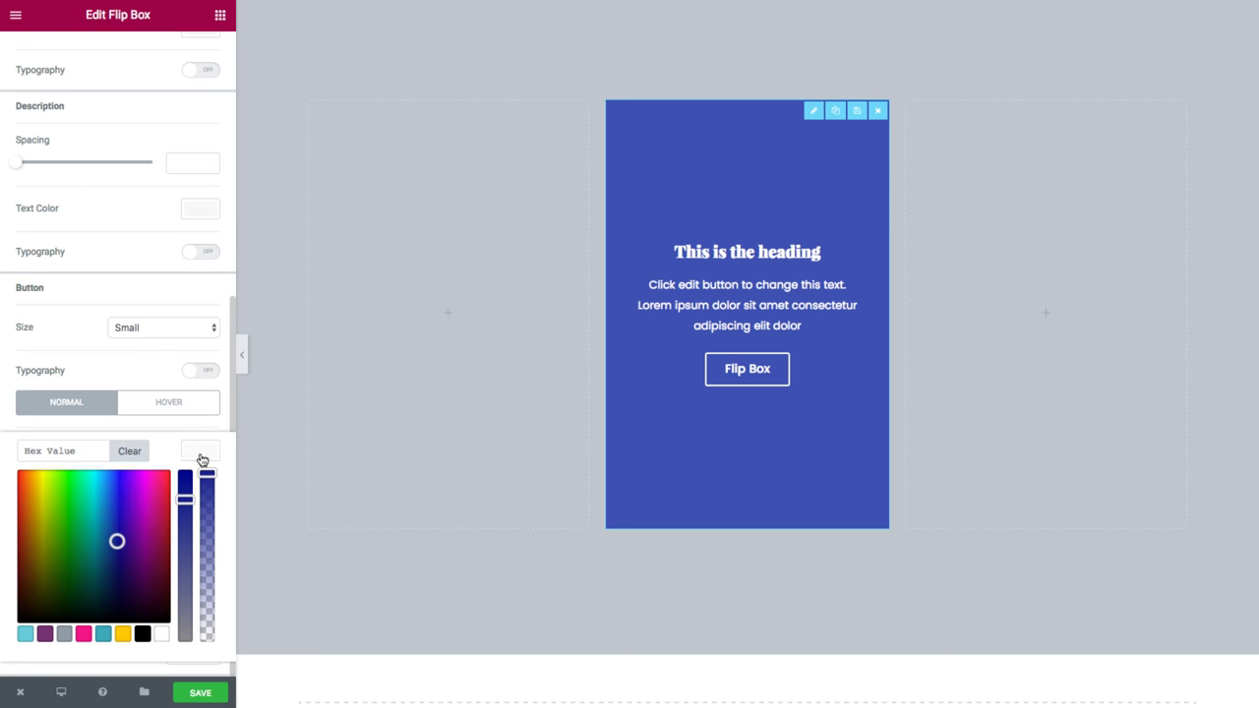
click(202, 459)
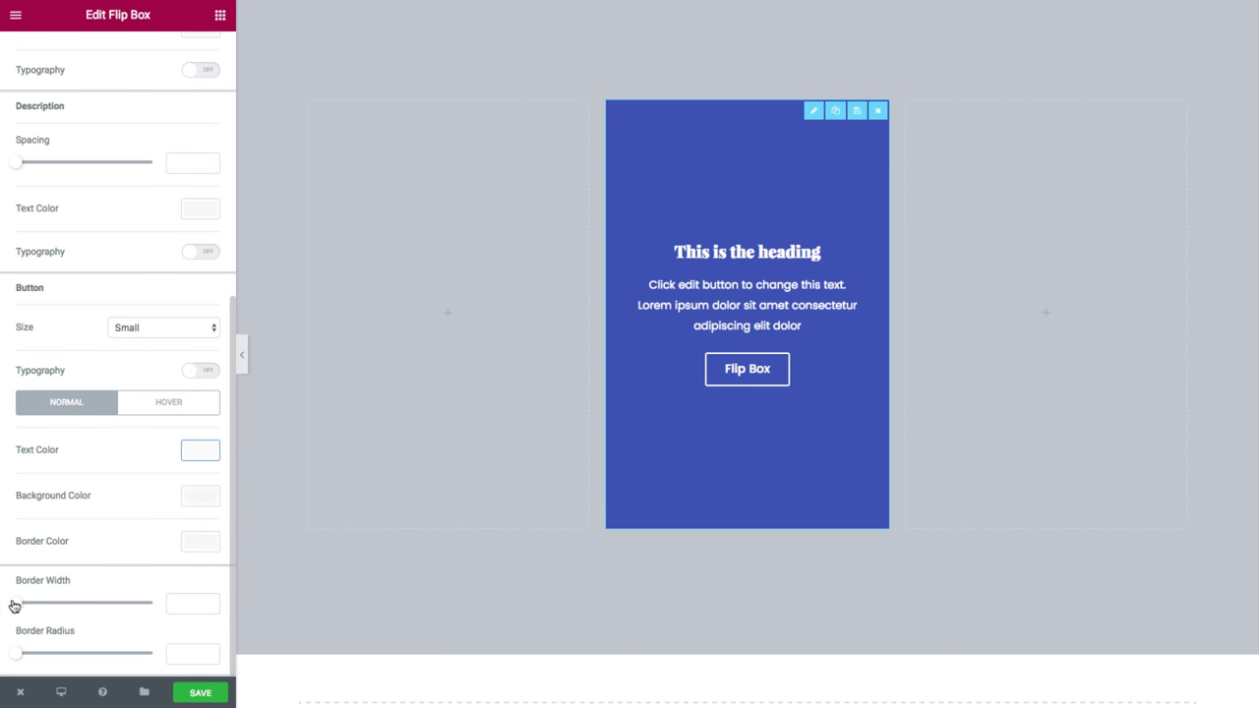
- Set the border width of Side B's button to 3 and its border radius to 26
mouse_move(14, 607)
mouse_down()
mouse_move(50, 604)
mouse_move(36, 605)
mouse_up()
drag(17, 657, 55, 658)
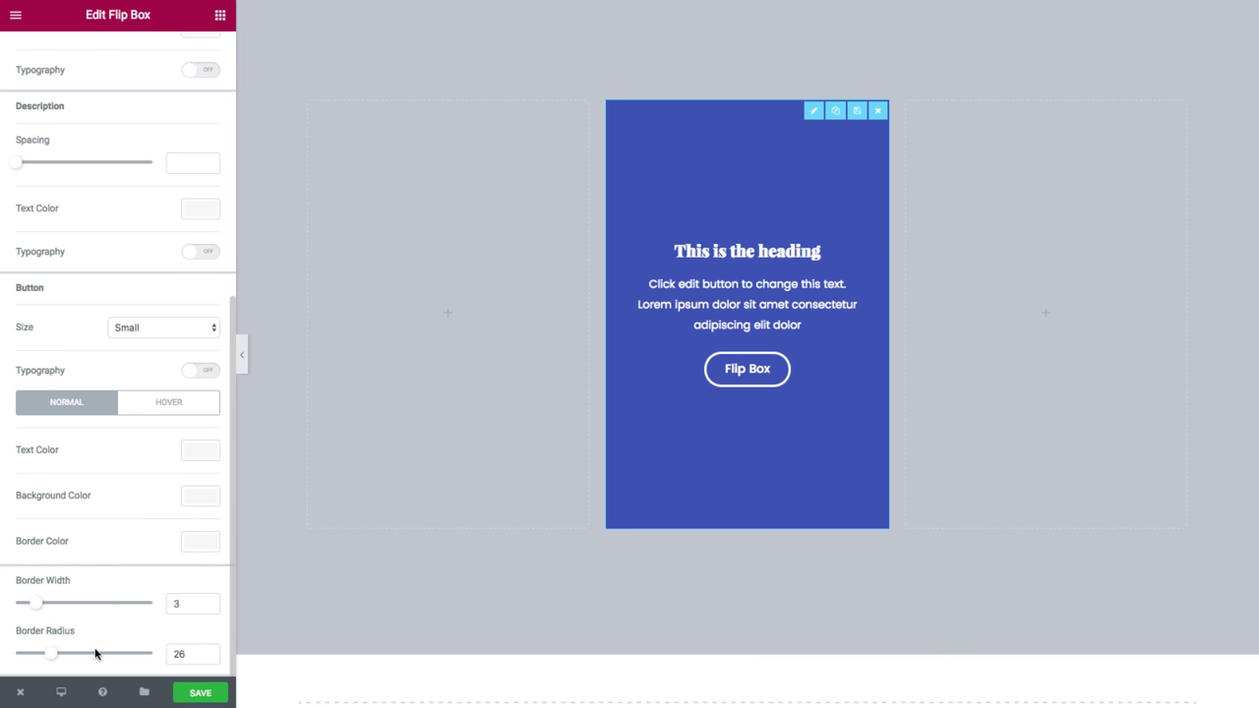
scroll(96, 640, up, 2)
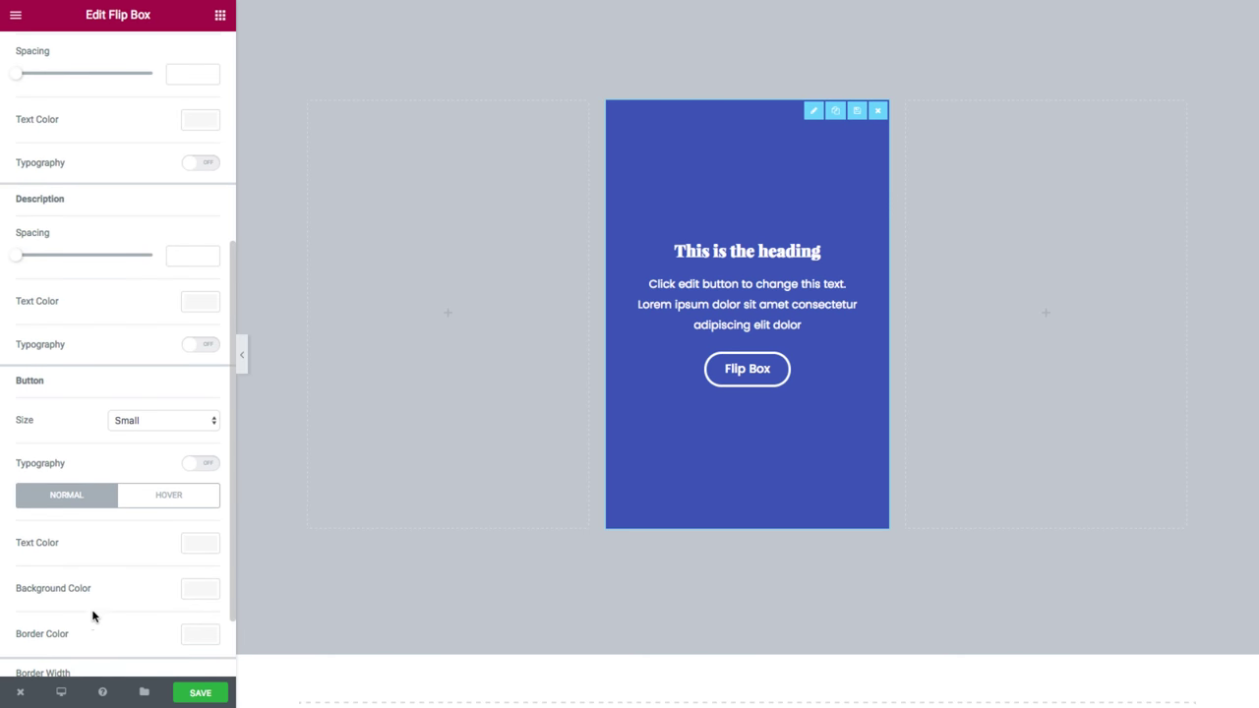
- Set the hover-state text color of Side B's button to dark purple #2d1059
scroll(94, 590, down, 2)
click(145, 404)
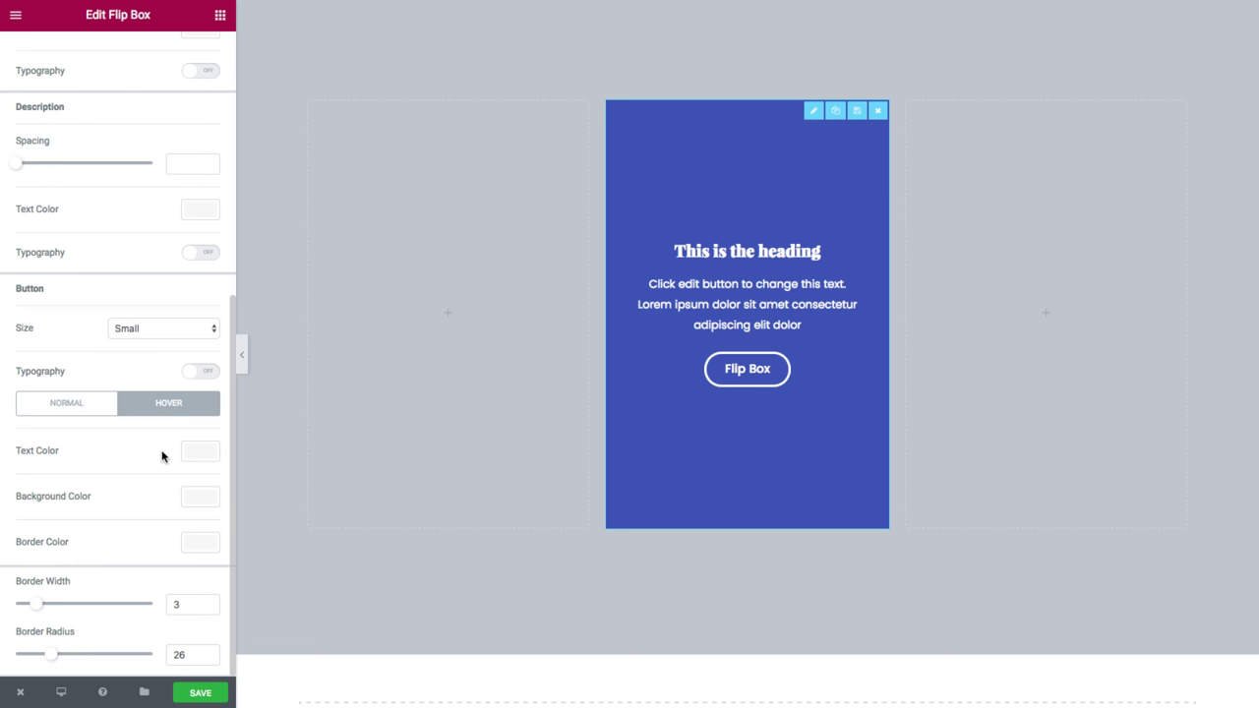
click(201, 452)
drag(99, 519, 95, 561)
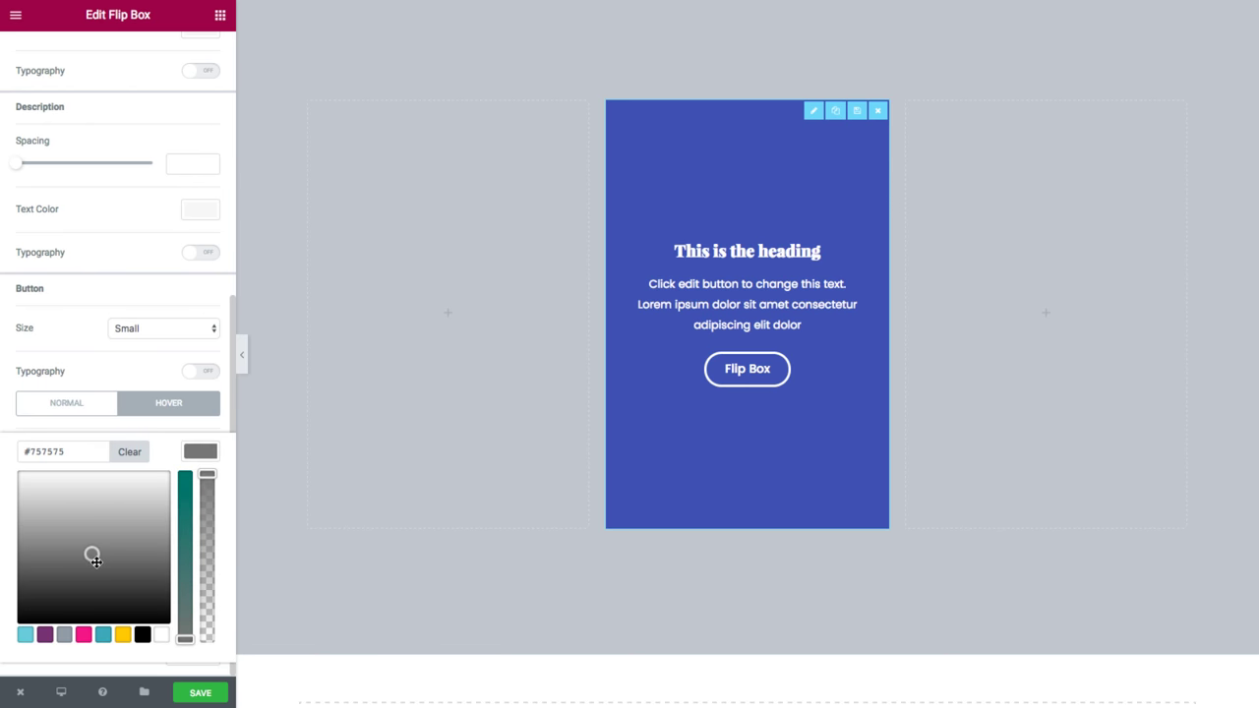
click(130, 572)
click(185, 503)
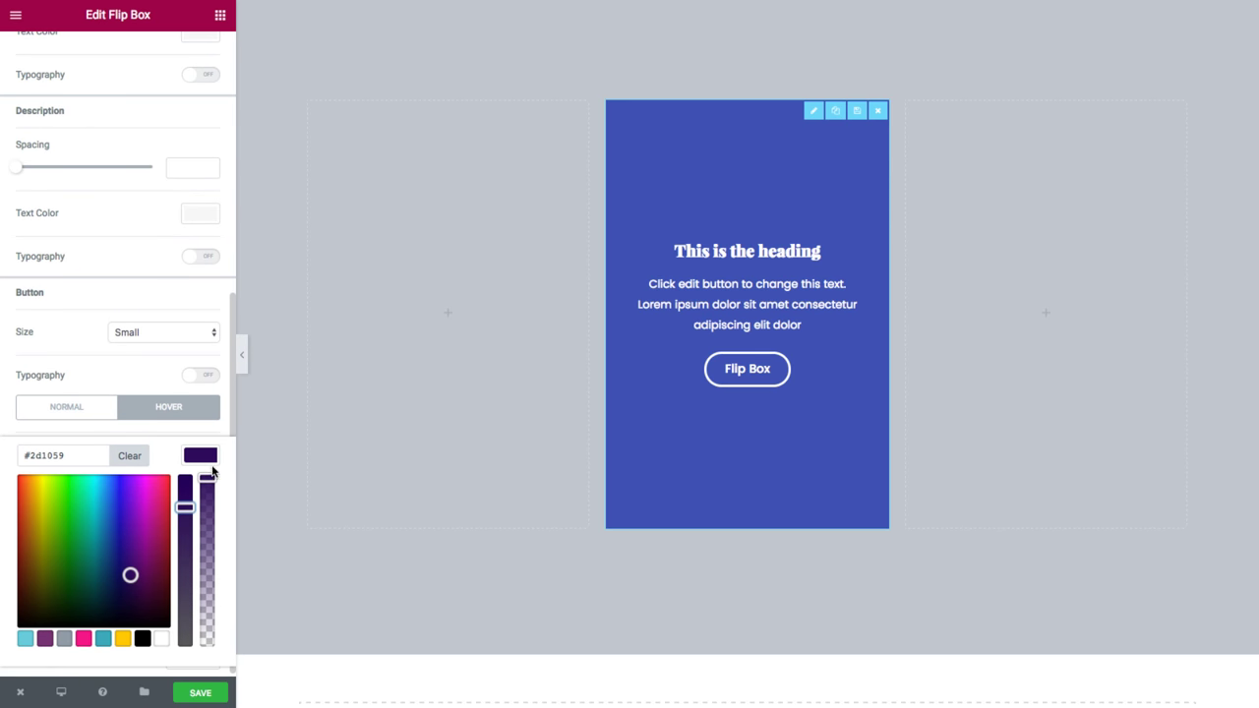
click(211, 460)
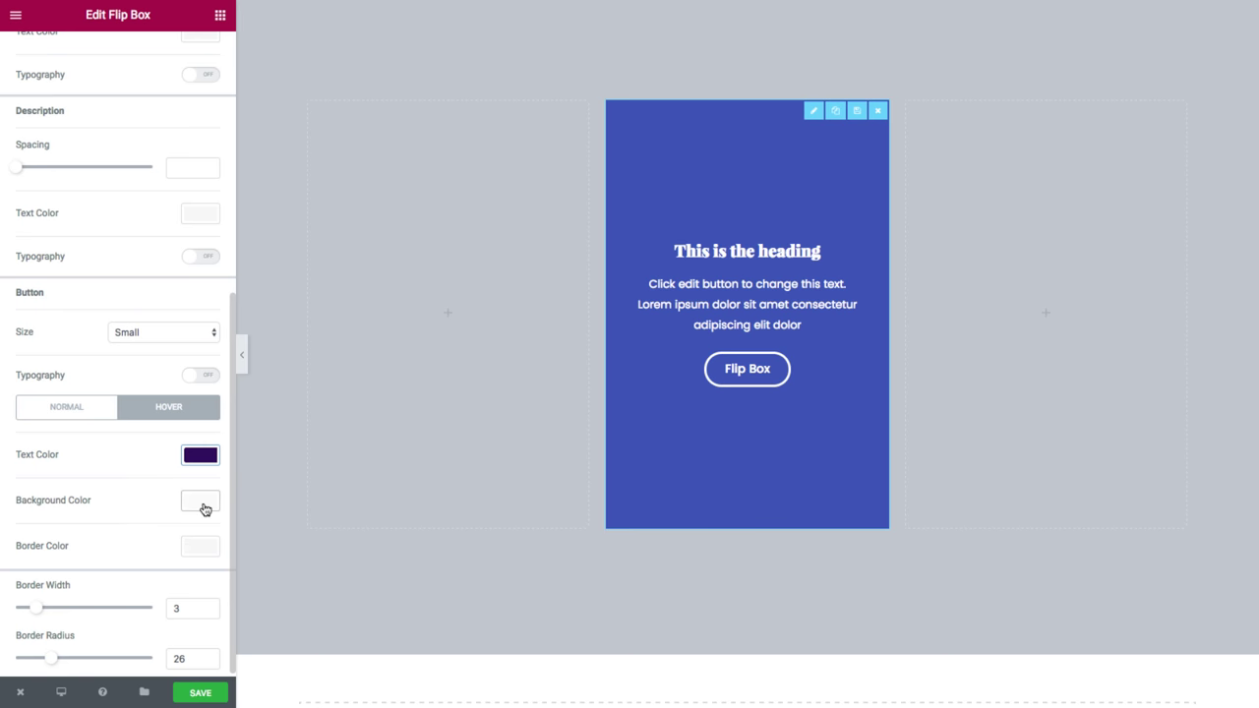
- Set the hover-state background color of Side B's button to blue #235f9b
click(202, 504)
click(109, 581)
click(185, 572)
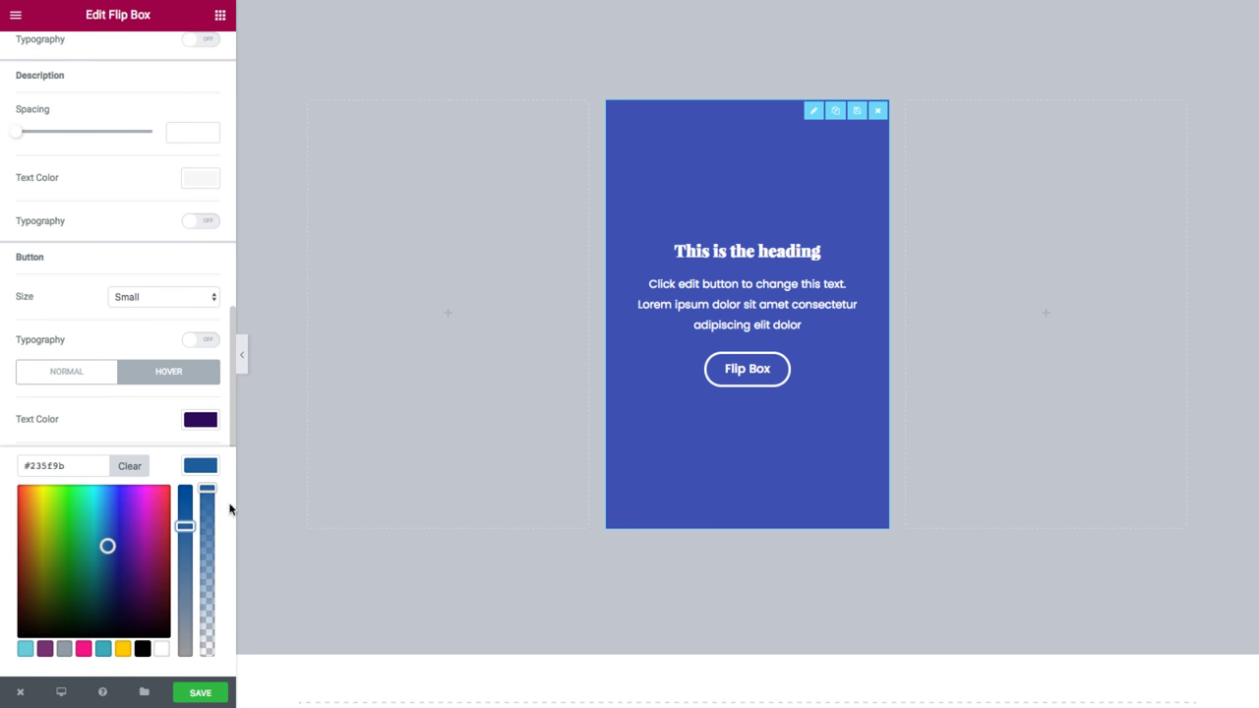
click(211, 468)
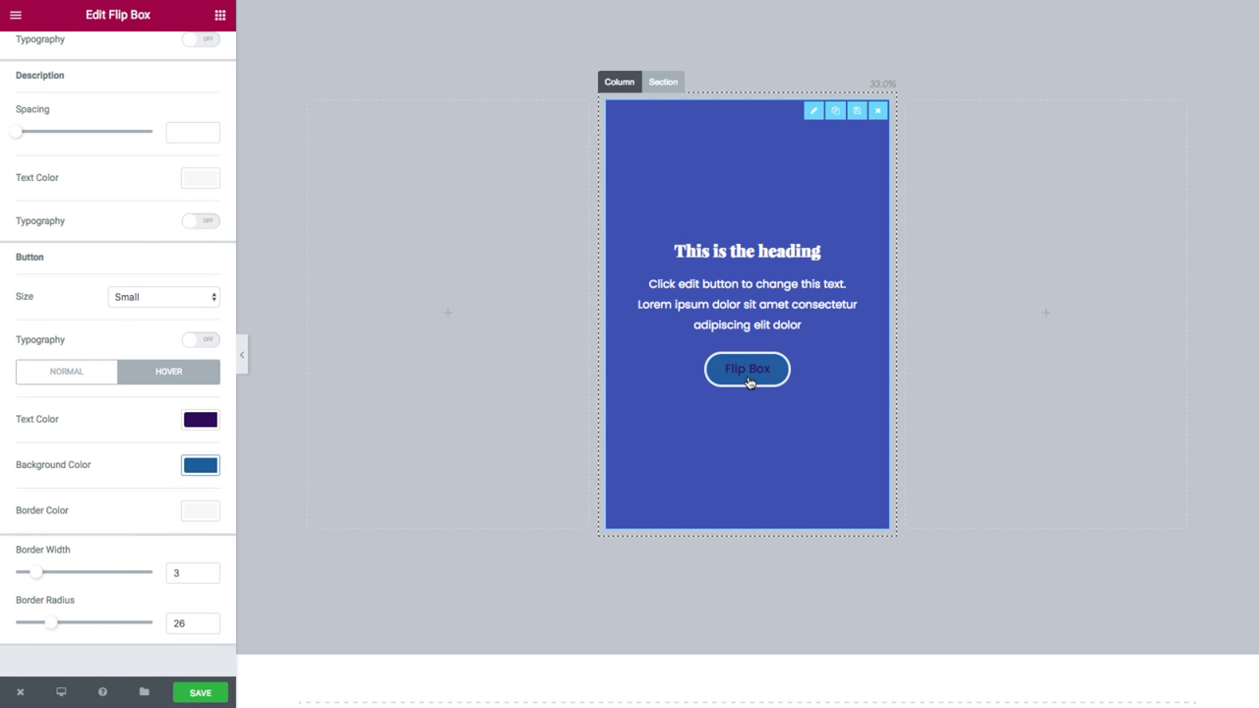